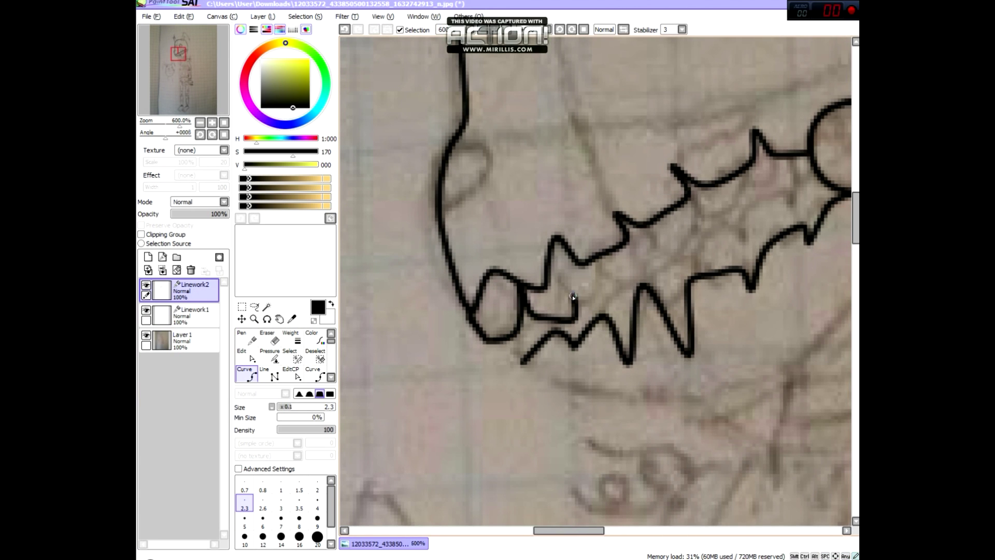
Trace the inner curves of the upper and lower teeth and the lower jaw line with the Curve tool.
key("ctrl")
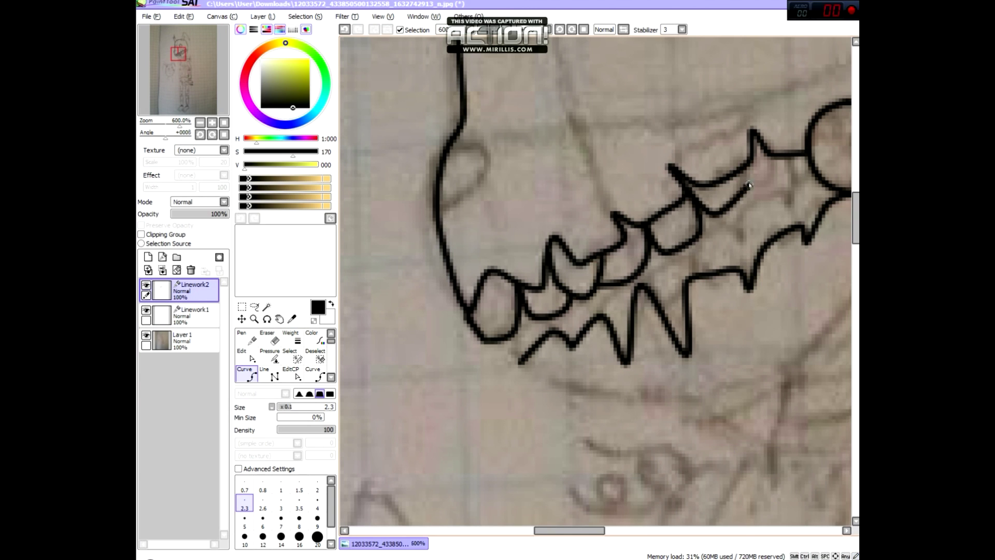
mouse_move(515, 360)
left_mouse_down()
mouse_move(599, 386)
mouse_move(707, 393)
mouse_move(830, 334)
left_mouse_up()
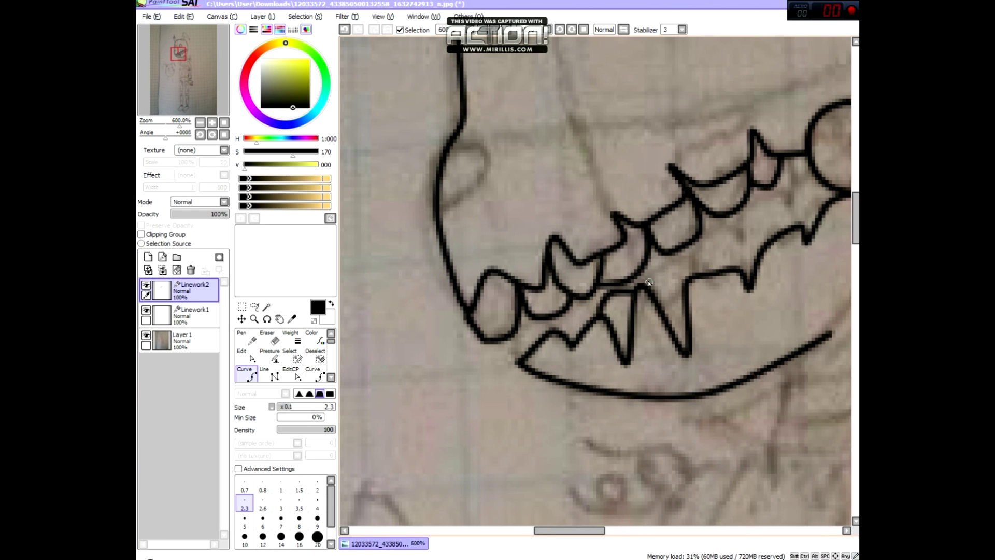
left_click_drag(652, 282, 578, 329)
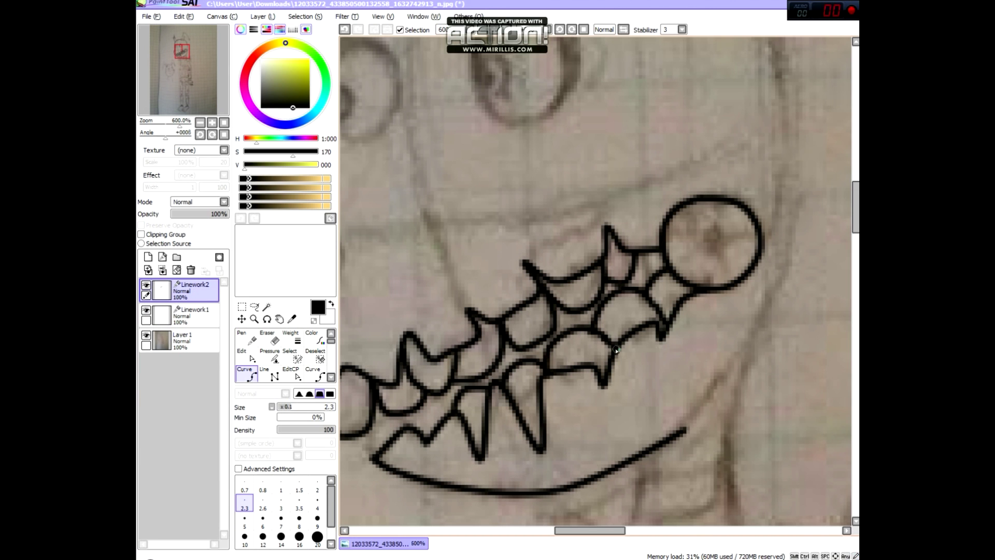
Trace the head outline from the end of the jaw line up around the back of the head.
mouse_move(684, 429)
left_mouse_down()
mouse_move(790, 202)
mouse_move(787, 108)
left_mouse_up()
mouse_move(766, 125)
left_mouse_down()
mouse_move(681, 305)
mouse_move(495, 246)
left_mouse_up()
scroll(495, 247, "down", 4)
Draw a small central hub with four crossing spokes inside the round jaw joint.
scroll(593, 261, "up", 5)
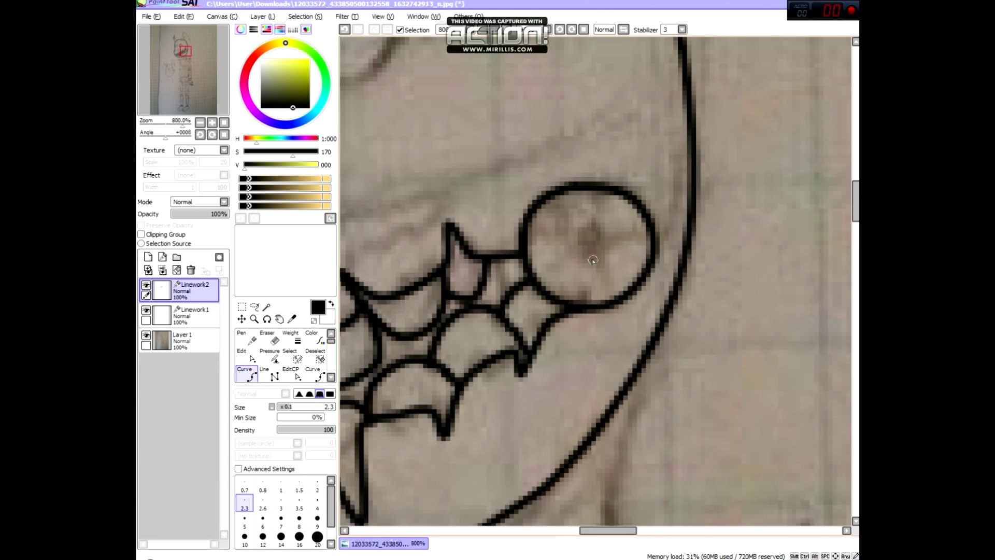
scroll(593, 260, "down", 2)
left_click_drag(595, 239, 583, 261)
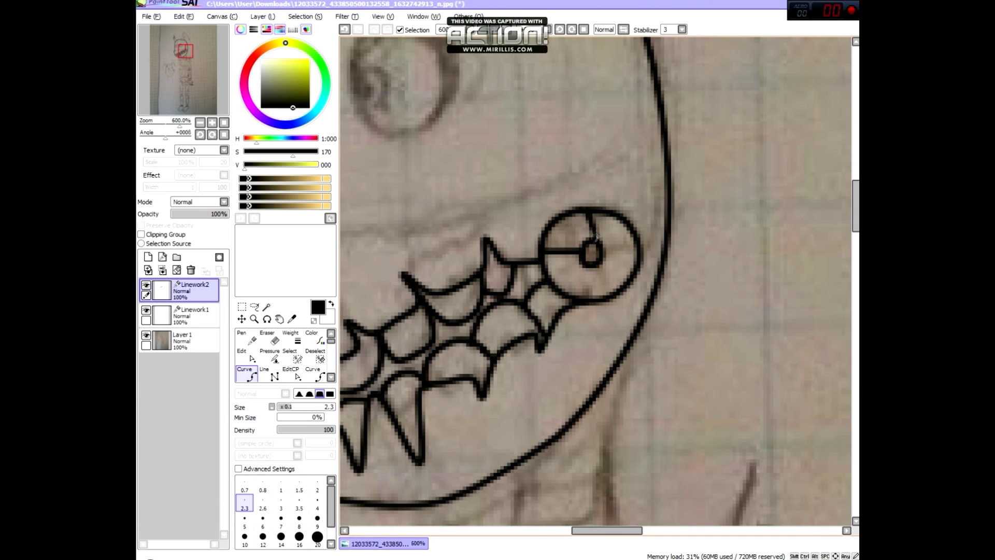
left_click_drag(638, 256, 566, 366)
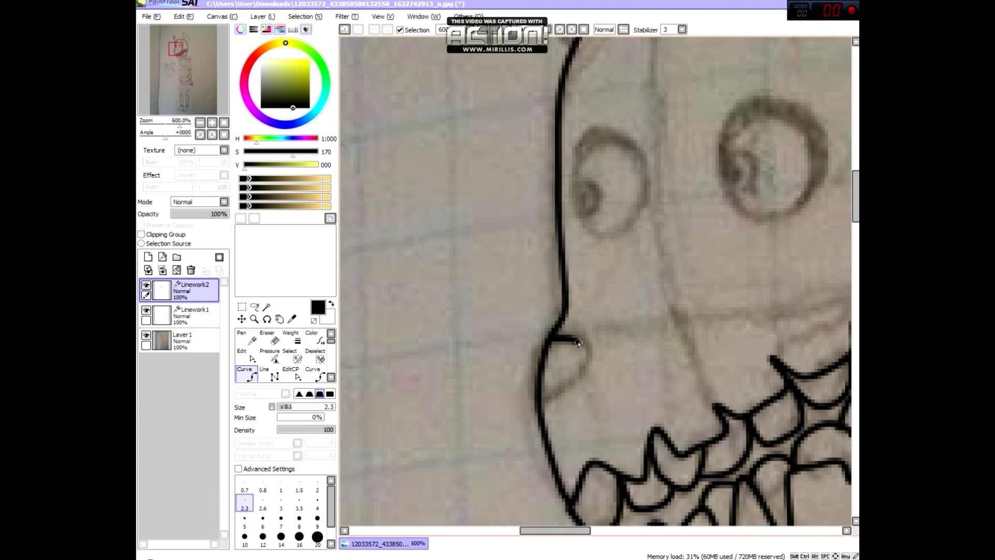
Trace the nose at the front of the snout and both eyes with their upper lids.
scroll(543, 403, "up", 2)
left_click_drag(639, 222, 639, 354)
mouse_move(586, 240)
left_mouse_down()
mouse_move(566, 251)
mouse_move(550, 314)
mouse_move(596, 367)
mouse_move(637, 318)
mouse_move(641, 280)
mouse_move(619, 241)
mouse_move(581, 240)
left_mouse_up()
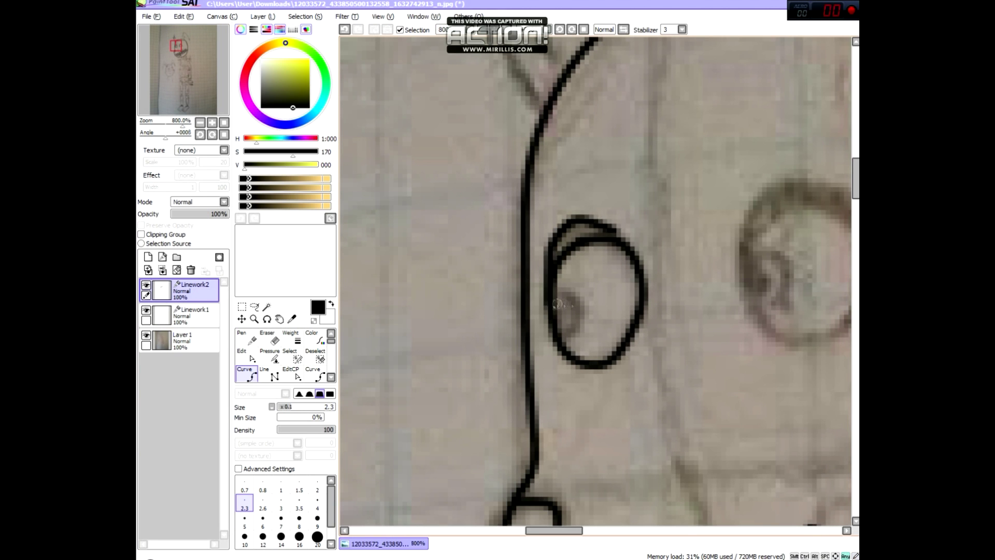
left_click_drag(728, 277, 578, 339)
mouse_move(583, 290)
left_mouse_down()
mouse_move(586, 342)
mouse_move(697, 383)
mouse_move(692, 256)
mouse_move(582, 311)
mouse_move(691, 292)
mouse_move(689, 360)
left_mouse_up()
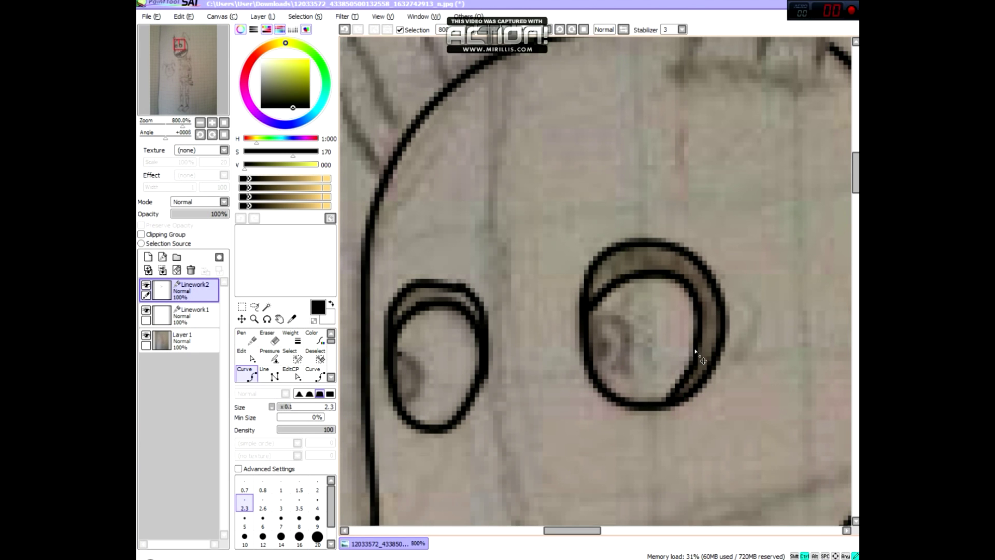
Draw the spiked cheek tear above the teeth and the pointed markings around both eyes.
scroll(555, 431, "down", 2)
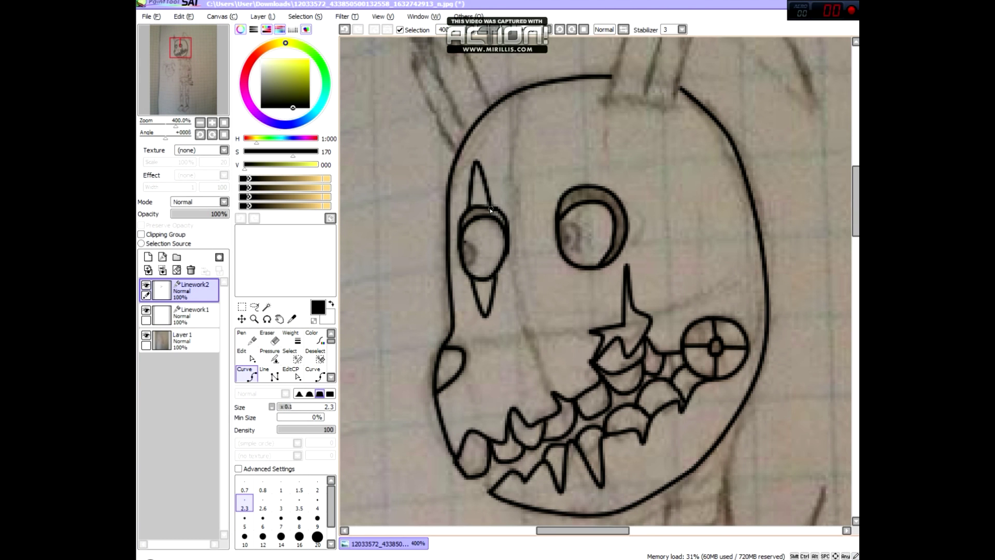
scroll(490, 208, "down", 1)
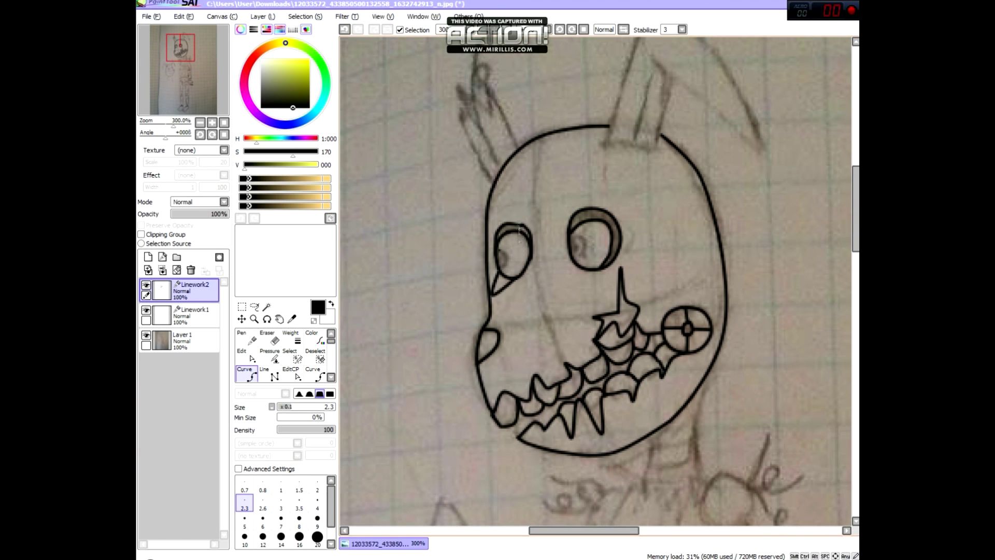
left_click(533, 243)
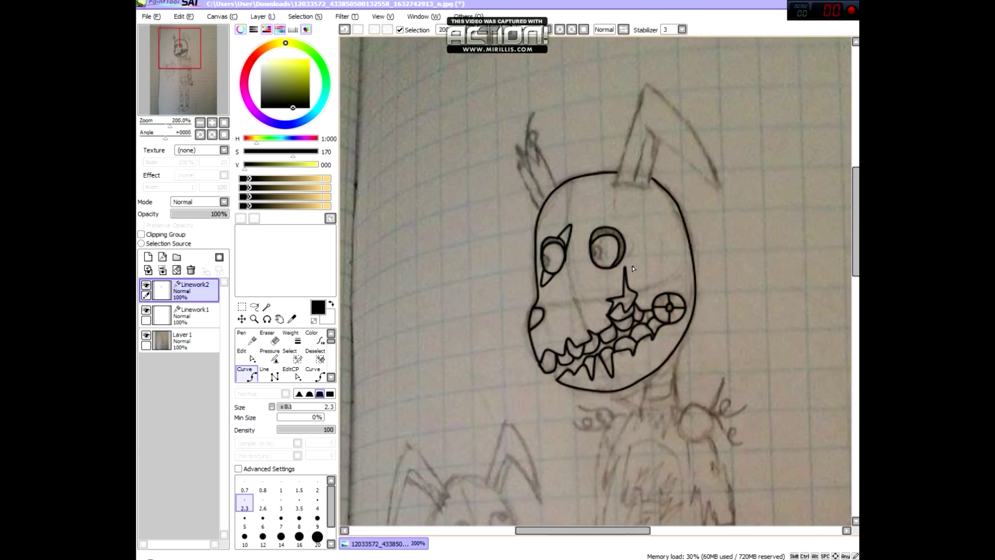
scroll(533, 243, "up", 3)
left_click(596, 369)
left_click(633, 273)
Trace the tall bent ear with its jagged tear, and the broken ear stub with its curled wire.
scroll(634, 274, "down", 3)
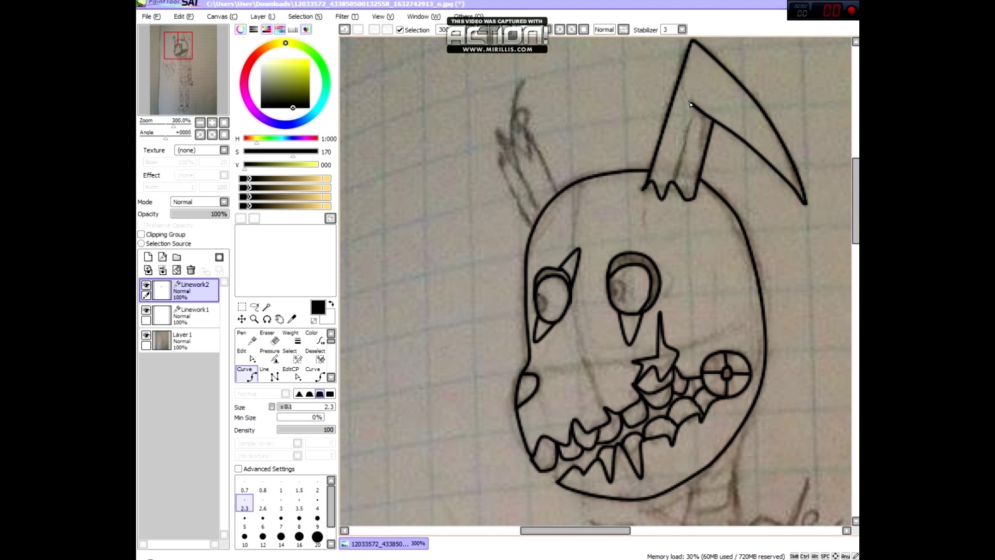
scroll(691, 106, "up", 2)
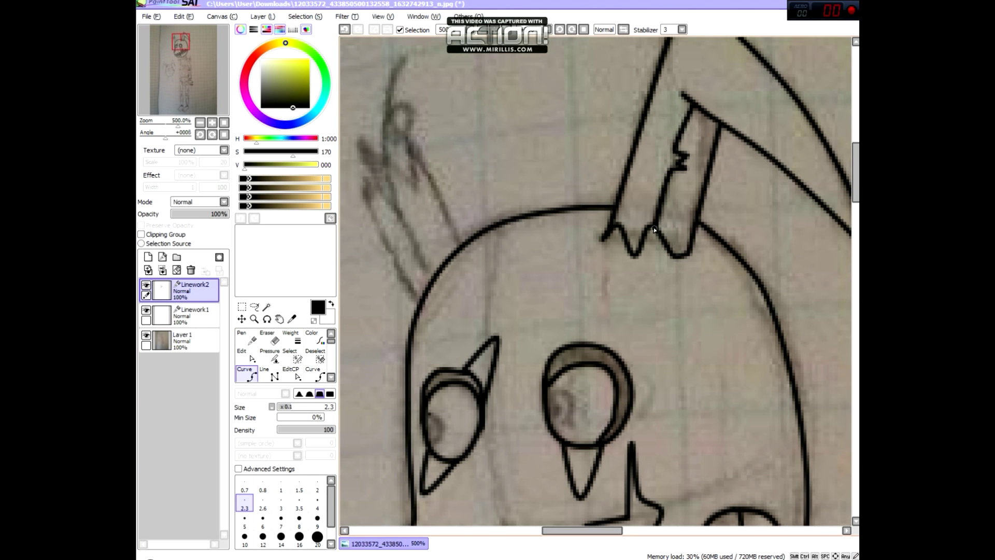
left_click_drag(454, 249, 635, 305)
left_click(636, 307)
left_click(587, 201)
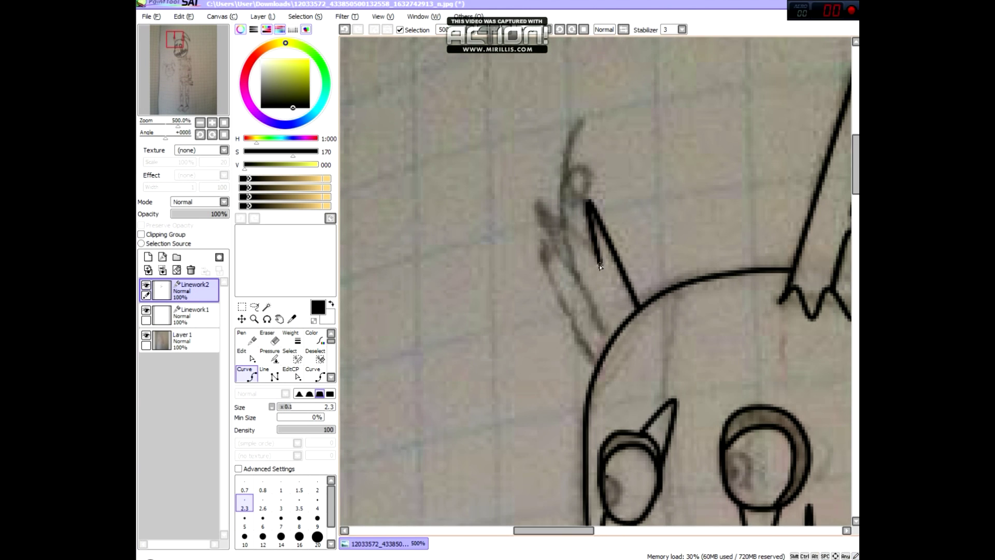
left_click(570, 271)
left_click(540, 240)
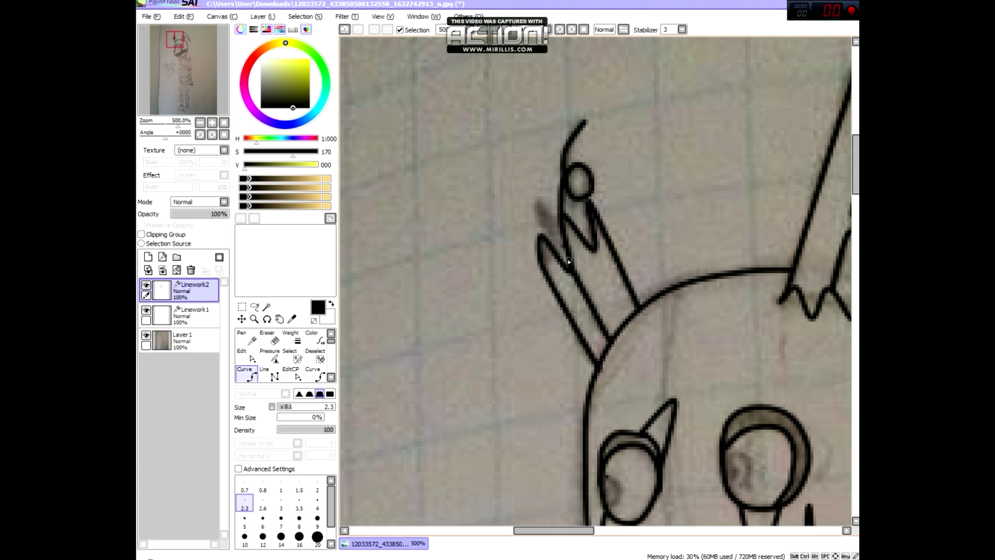
Trace the neck below the jaw with its horizontal rings and a zigzag torn base.
left_click_drag(175, 40, 182, 54)
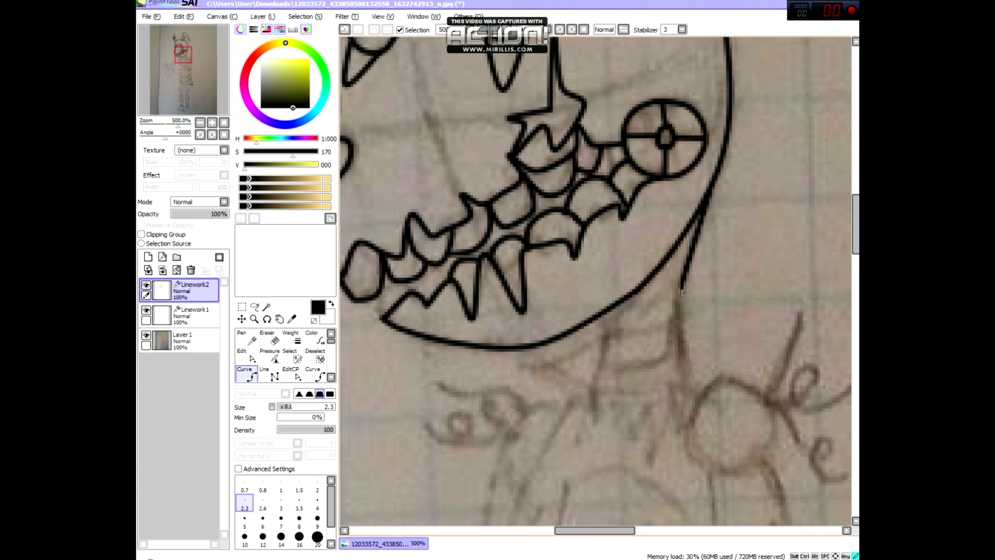
left_click(595, 408)
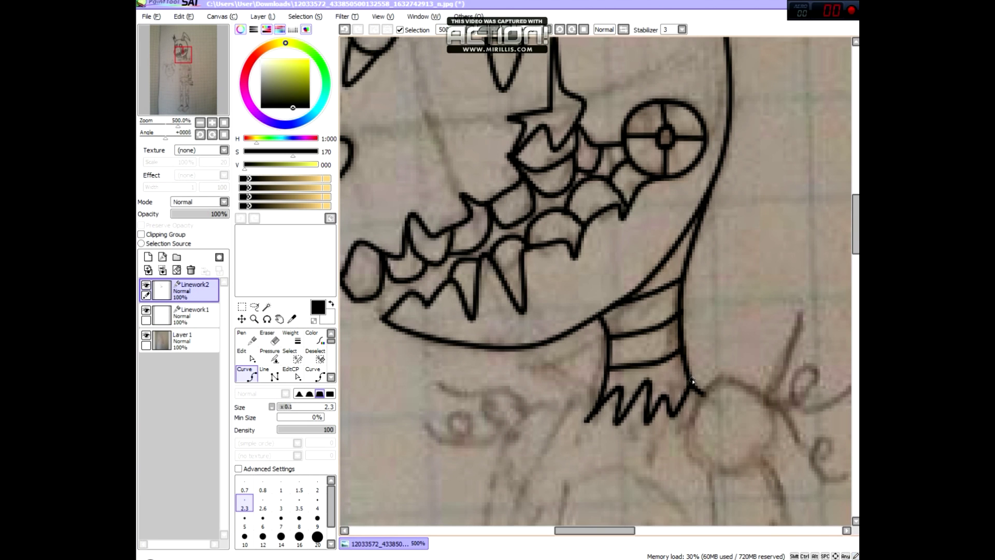
Try to draw a jagged crack on the side of the head behind the larger eye.
scroll(695, 394, "down", 5)
left_click_drag(674, 386, 612, 293)
scroll(612, 293, "up", 4)
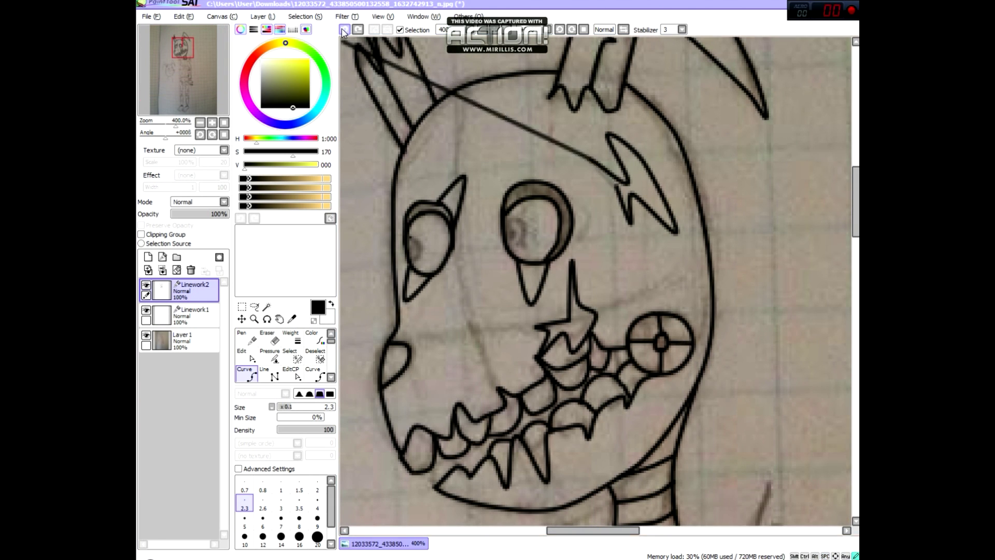
Trace the torso outline from the neck base down the side and along the waist with its jagged corner.
left_click_drag(611, 521, 598, 118)
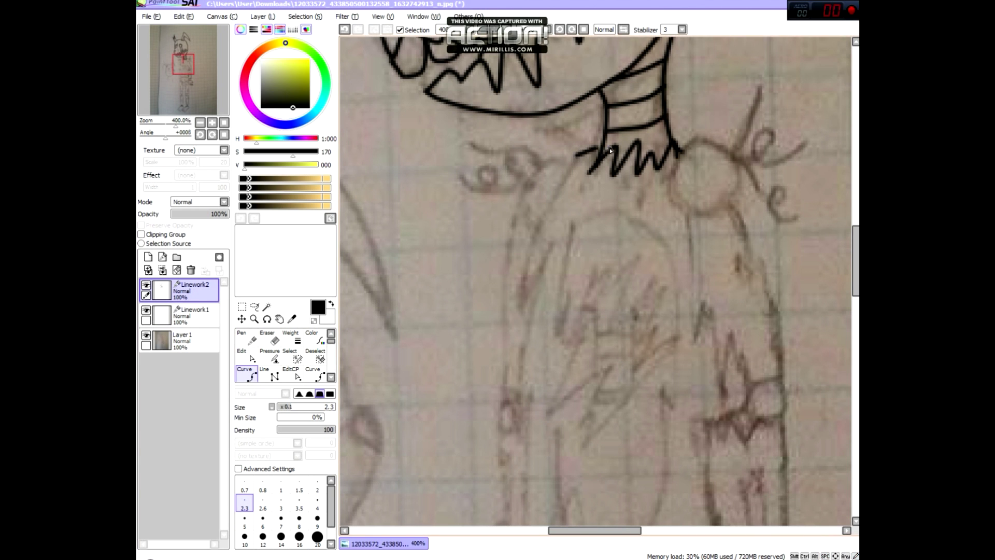
left_click(577, 158)
left_click(521, 311)
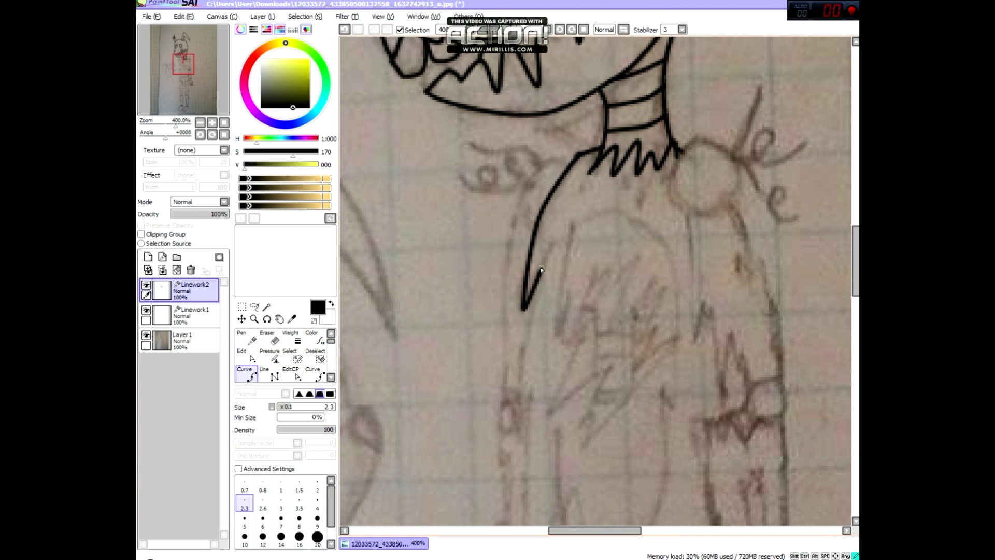
left_click_drag(855, 270, 855, 292)
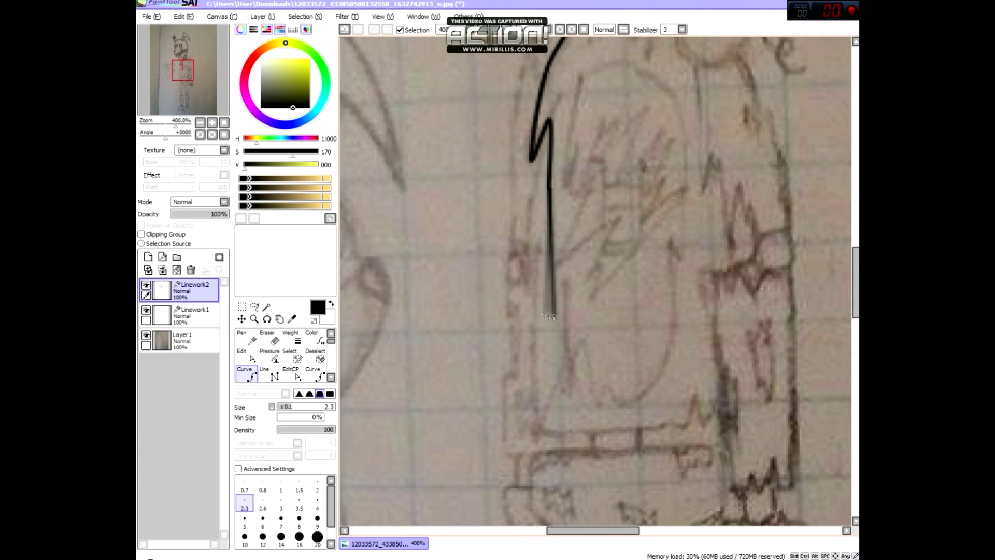
left_click(549, 430)
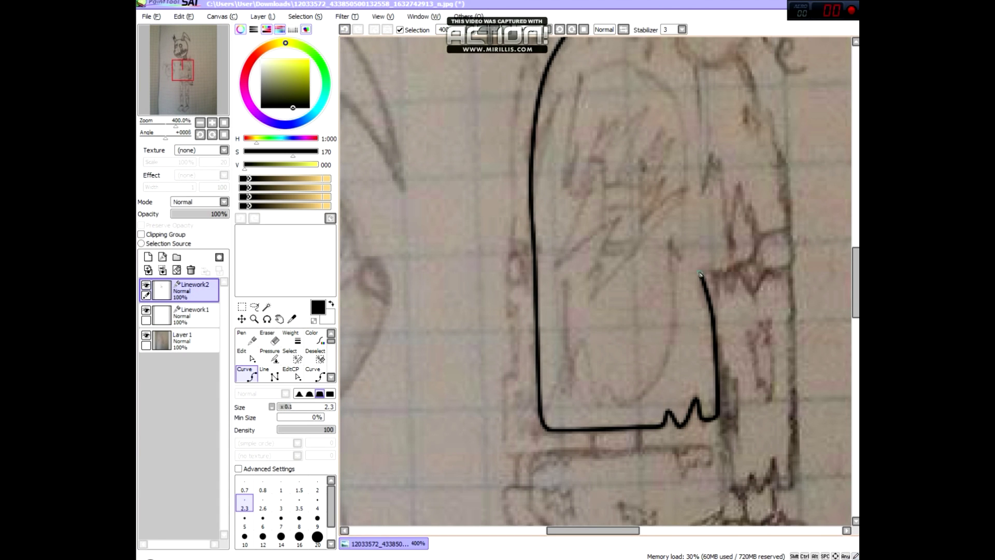
Trace the inner edge of the upper arm beside the torso and its jagged torn lower end.
scroll(699, 73, "up", 1)
left_click(688, 56)
left_click(698, 313)
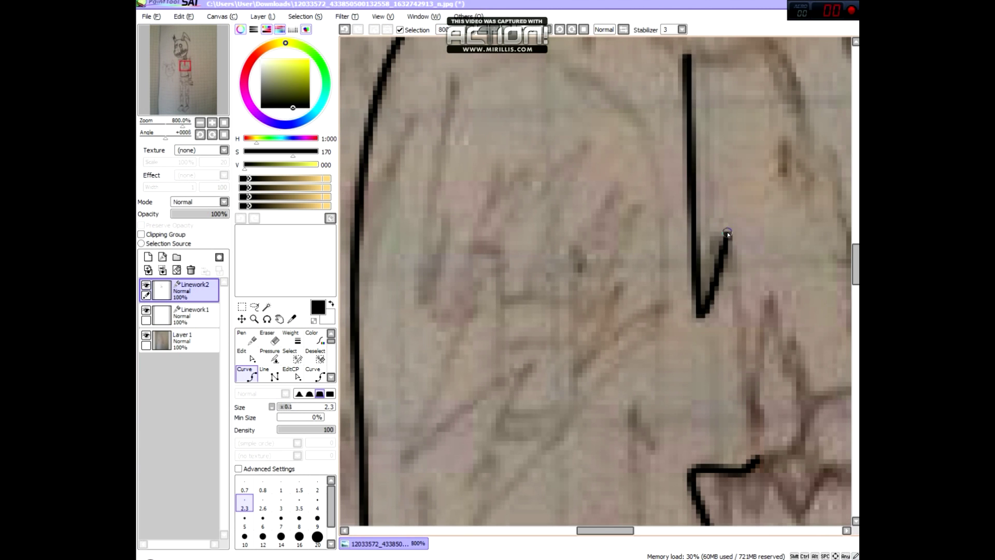
left_click(728, 233)
left_click(747, 360)
left_click(777, 290)
left_click(790, 381)
left_click(809, 344)
left_click_drag(680, 458, 439, 448)
left_click(562, 386)
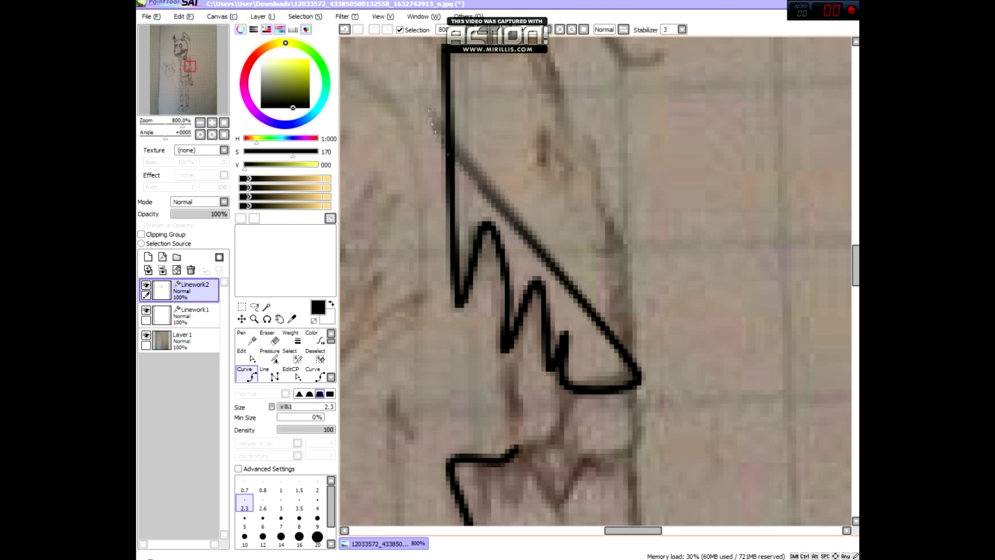
Trace the uneven outer edge of the upper arm from its torn end up towards the shoulder.
left_click(632, 386)
left_click(632, 313)
left_click(629, 228)
left_click(604, 142)
Join the arm's outer edge to the shoulder and trace the round shoulder joint with its notch.
mouse_move(570, 124)
left_mouse_down()
mouse_move(555, 363)
mouse_move(583, 321)
left_mouse_up()
left_click(539, 212)
left_click(552, 199)
left_click(521, 176)
left_click(562, 168)
left_click(557, 127)
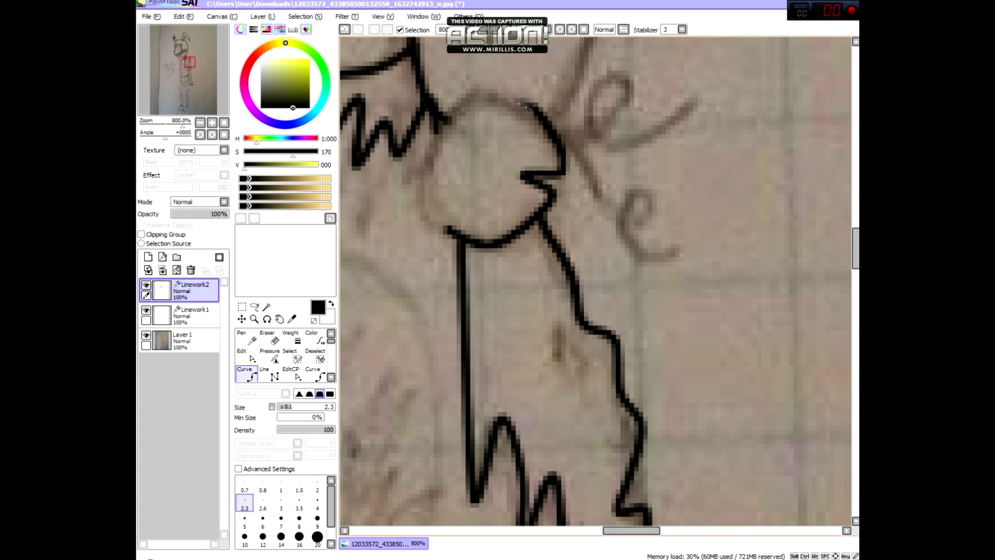
left_click(487, 88)
left_click(422, 148)
left_click(432, 210)
left_click(469, 241)
Draw the straight wire and the two looped wires sticking out of the round shoulder joint.
left_click_drag(570, 155, 575, 308)
left_click(582, 212)
left_click(608, 149)
left_click(568, 299)
left_click(631, 253)
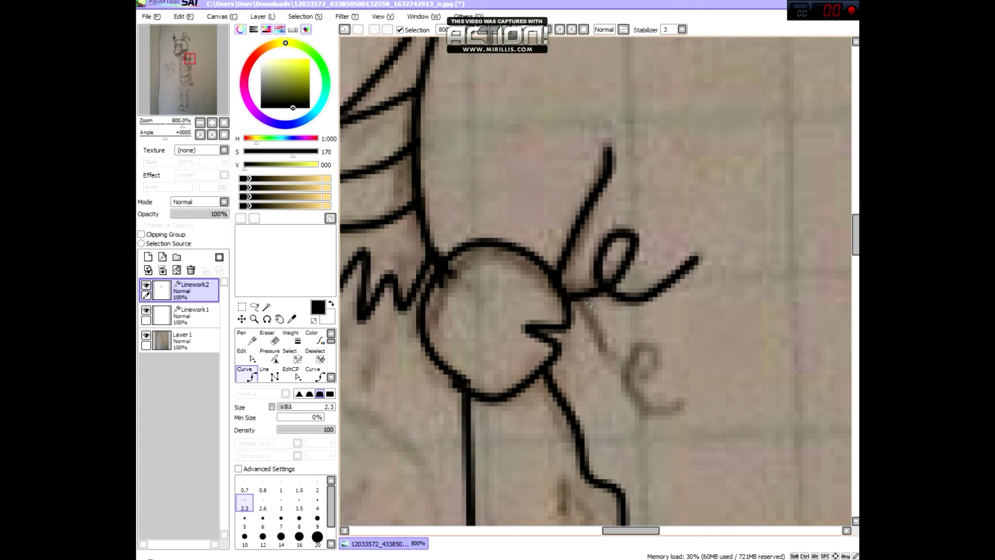
left_click(595, 336)
left_click(645, 352)
left_click(627, 384)
left_click(674, 415)
Trace the looped wires sticking out of the opposite shoulder beneath the jaw.
scroll(617, 331, "down", 2)
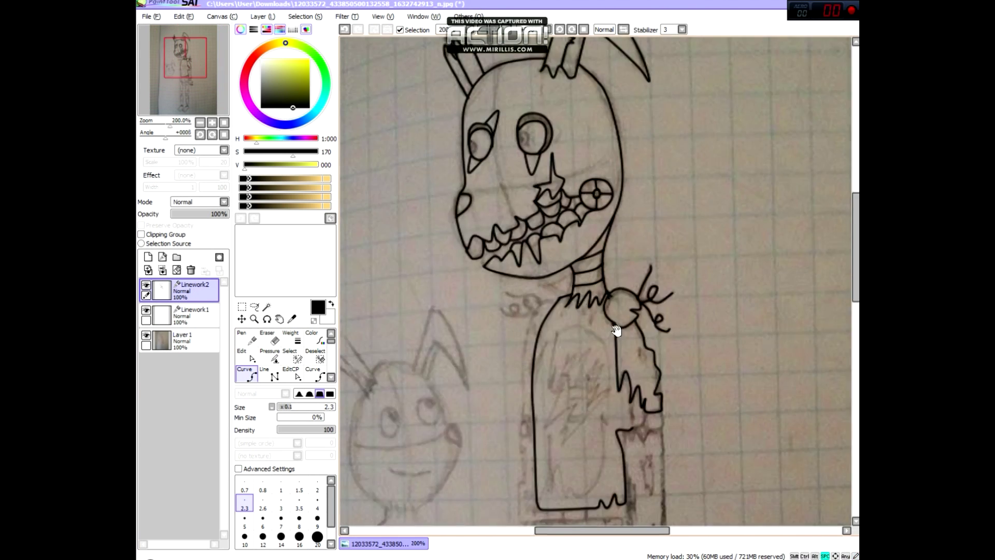
scroll(616, 331, "up", 2)
left_click(446, 279)
left_click_drag(392, 290, 501, 372)
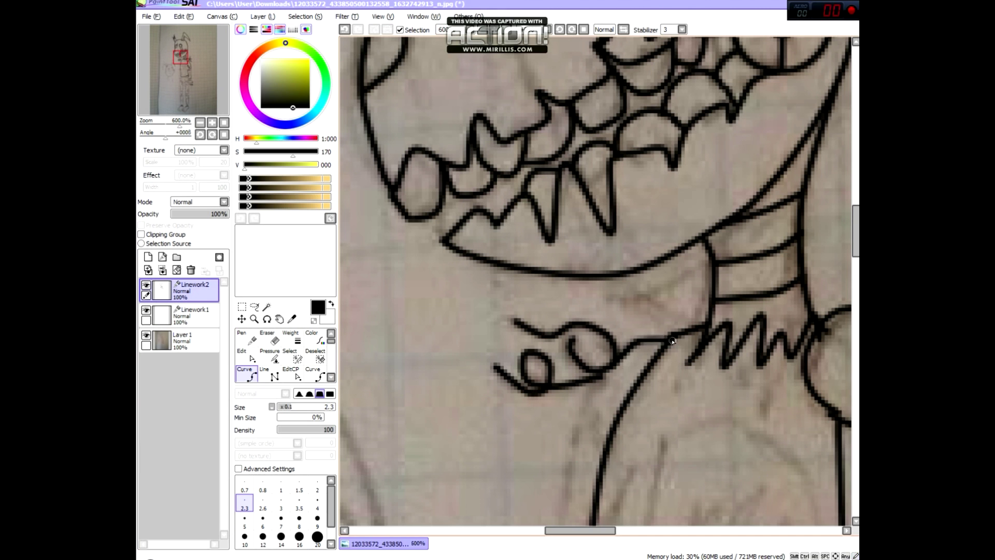
Trace the far arm along the torso's side with its elbow joint and torn lower end.
left_click_drag(594, 378, 498, 292)
left_click_drag(527, 377, 579, 261)
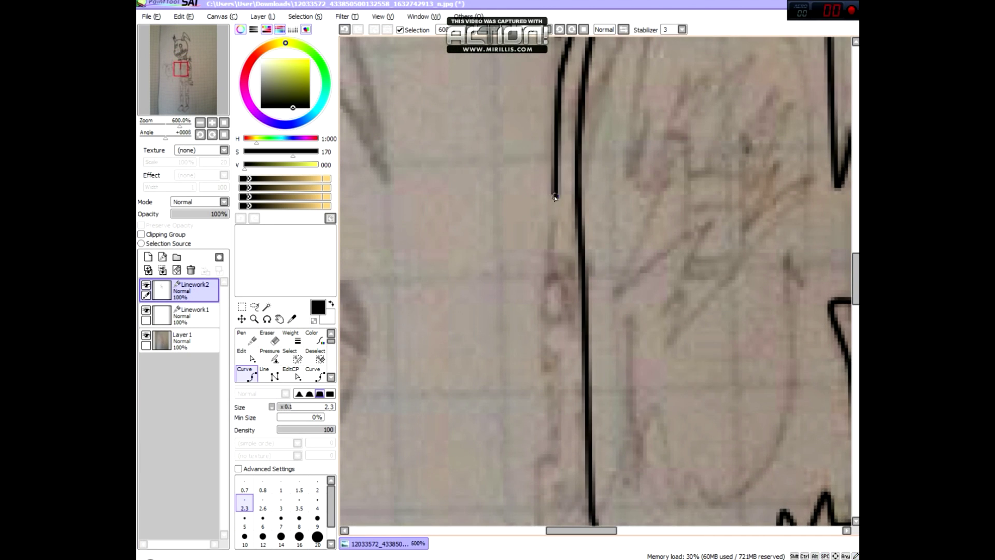
scroll(624, 384, "down", 1)
scroll(621, 208, "up", 2)
scroll(622, 181, "down", 2)
scroll(621, 180, "down", 1)
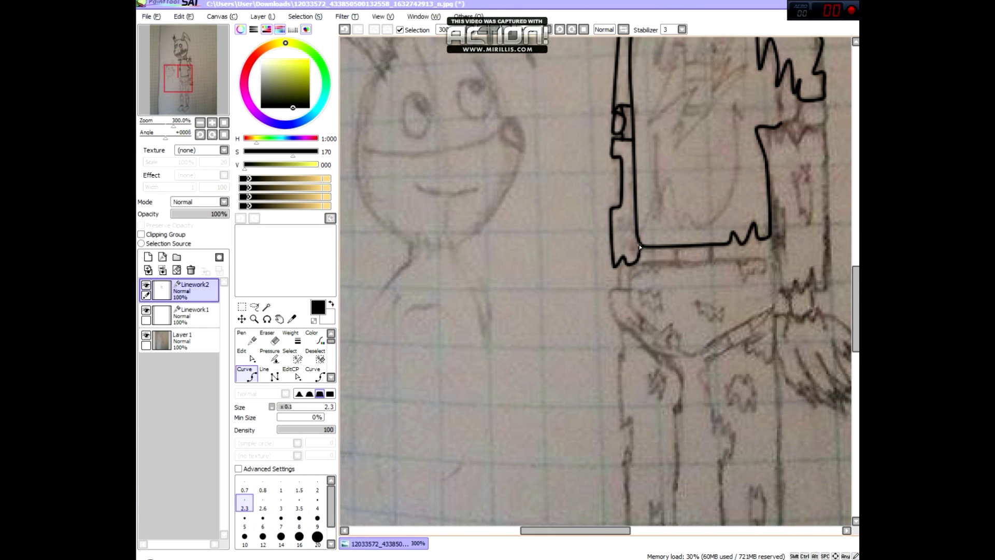
Trace the narrow rod below the far arm and the curved piece along the hip ending in jagged points.
scroll(639, 248, "up", 4)
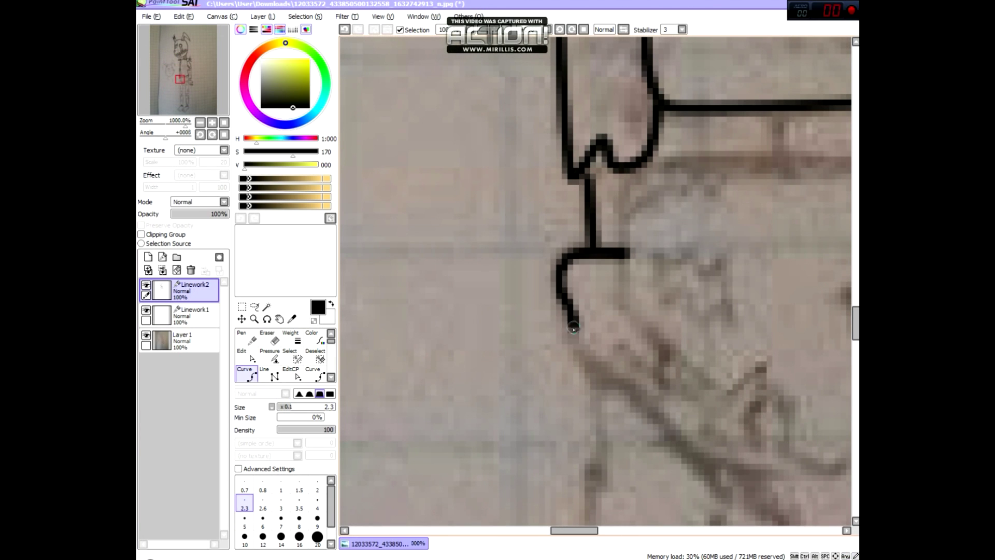
left_click(579, 327)
left_click(774, 446)
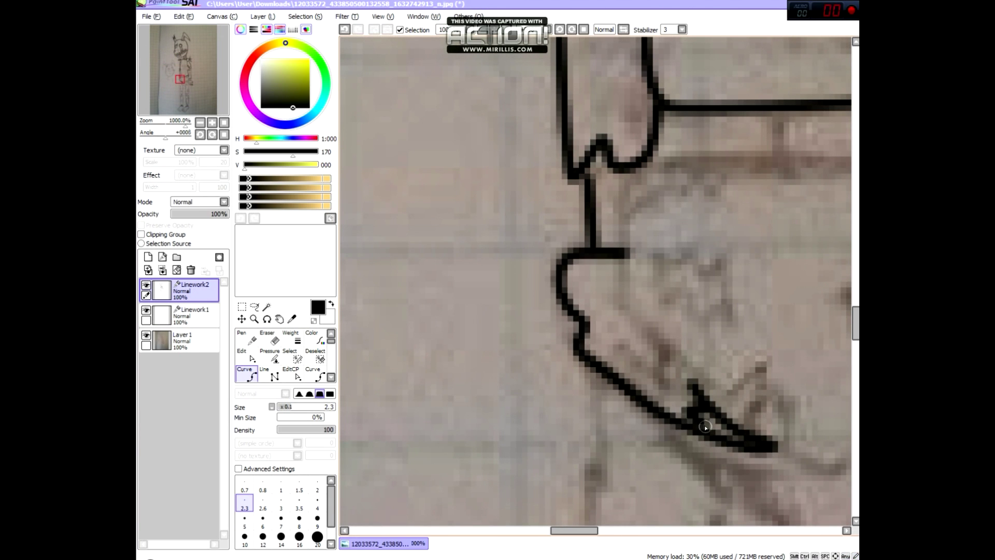
scroll(710, 362, "down", 2)
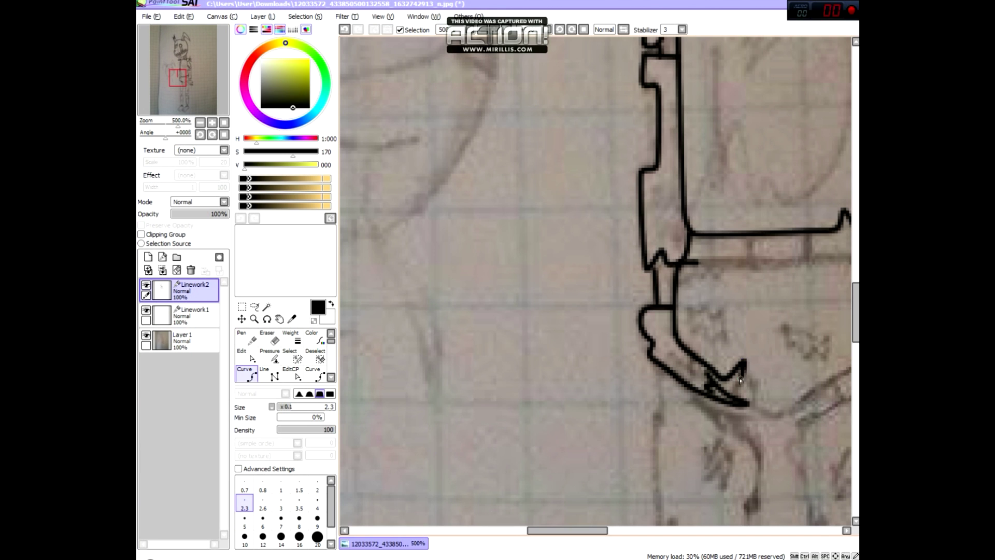
Trace the pelvis outline below the waist with its pointed notch at the side and close it along the upper edge.
scroll(743, 369, "down", 5)
scroll(596, 363, "up", 6)
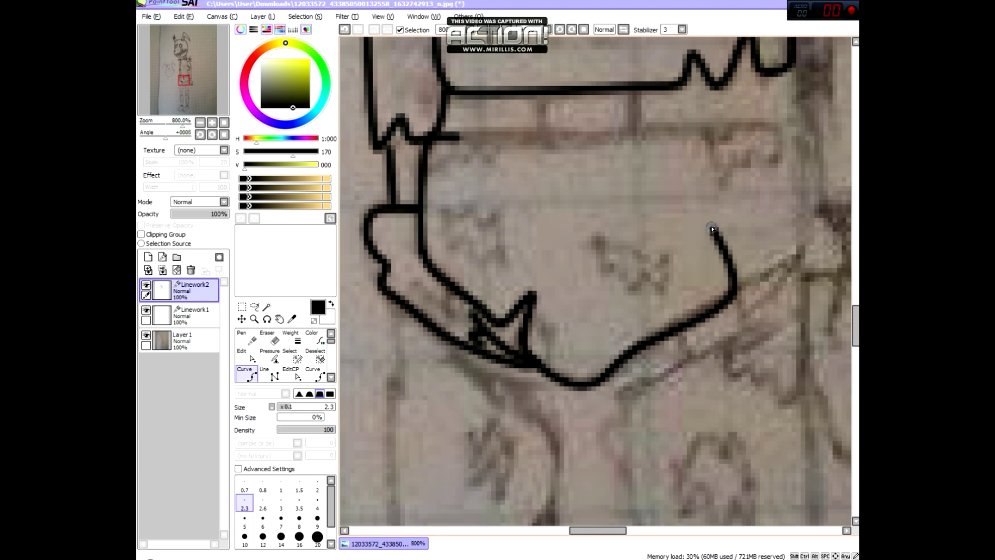
left_click(714, 233)
left_click(769, 275)
left_click(793, 127)
double_click(443, 136)
Trace the star-shaped tear in the middle of the pelvis as a closed jagged outline.
left_click(593, 238)
left_click(598, 270)
left_click(626, 295)
left_click(689, 267)
left_click(647, 189)
double_click(617, 248)
left_click(464, 228)
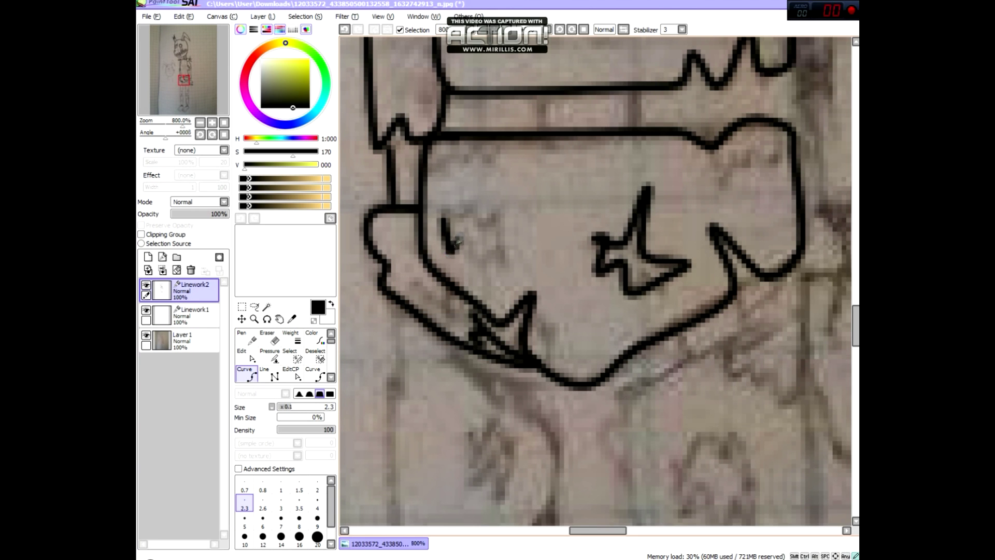
left_click(489, 284)
left_click(549, 241)
left_click(494, 173)
left_click(445, 184)
double_click(464, 228)
scroll(587, 297, "right", 2)
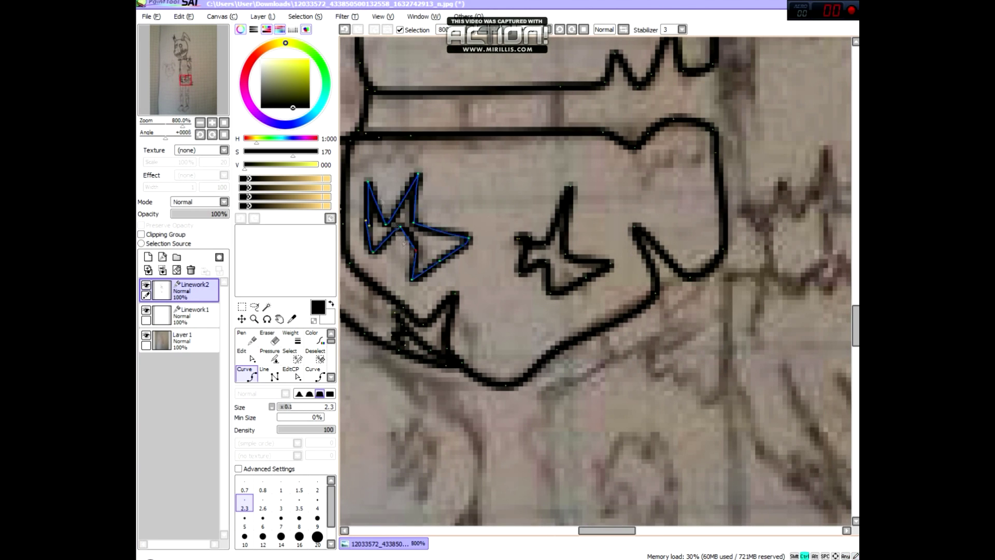
left_click(344, 30)
left_click(344, 30)
Trace a small closed jagged tear on the far-arm side of the pelvis.
left_click(397, 202)
left_click(410, 243)
left_click(469, 231)
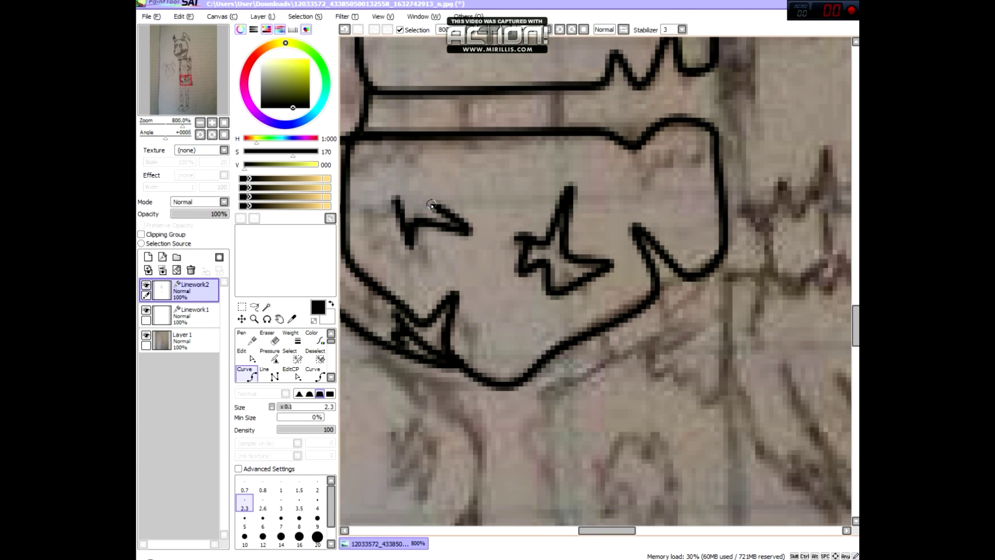
left_click(441, 197)
Draw two short upright lines joining the torso's lower edge to the pelvis at the waist.
scroll(596, 279, "up", 4)
scroll(596, 280, "left", 2)
left_click(573, 284)
double_click(574, 317)
left_click(667, 280)
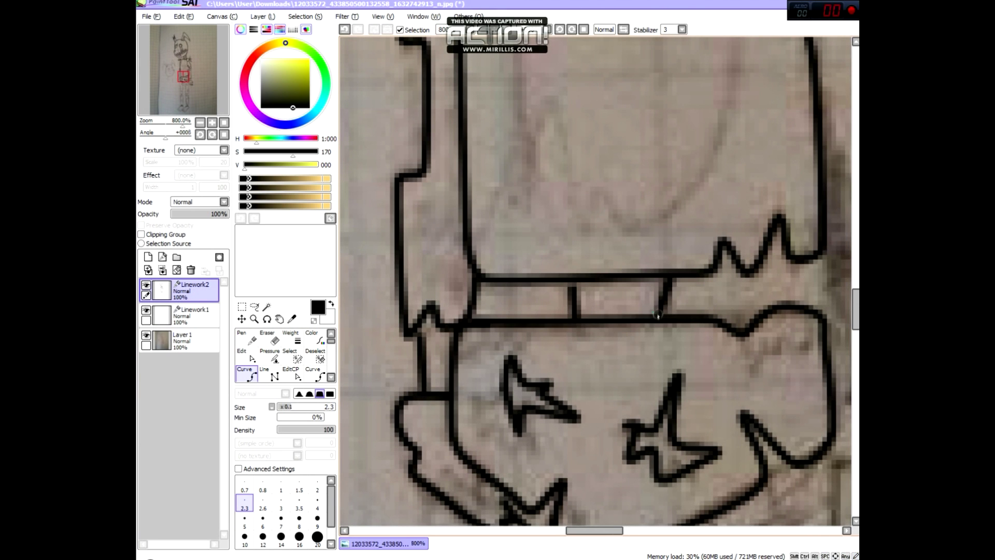
Trace the near arm's elbow joint and forearm down to its jagged lower end.
scroll(573, 293, "down", 5)
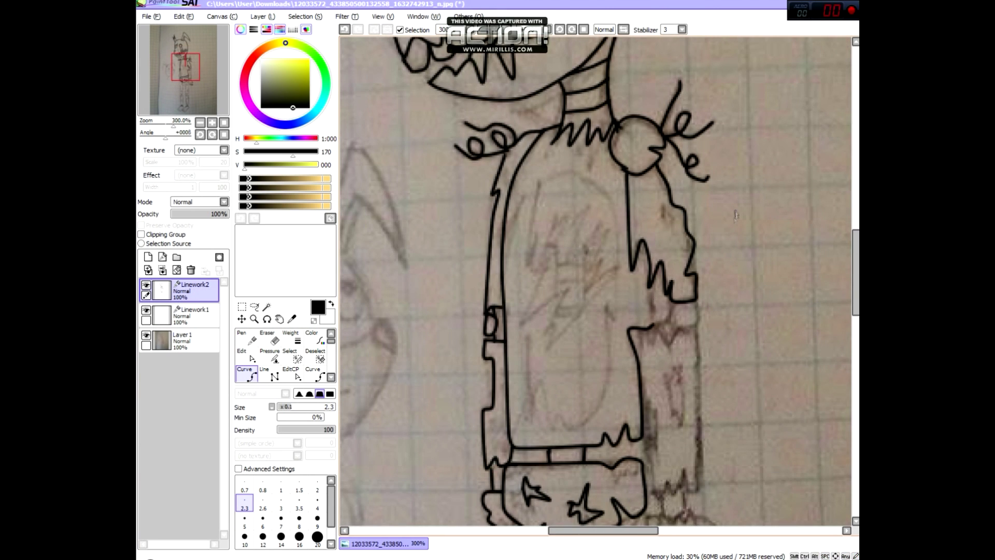
scroll(656, 325, "up", 3)
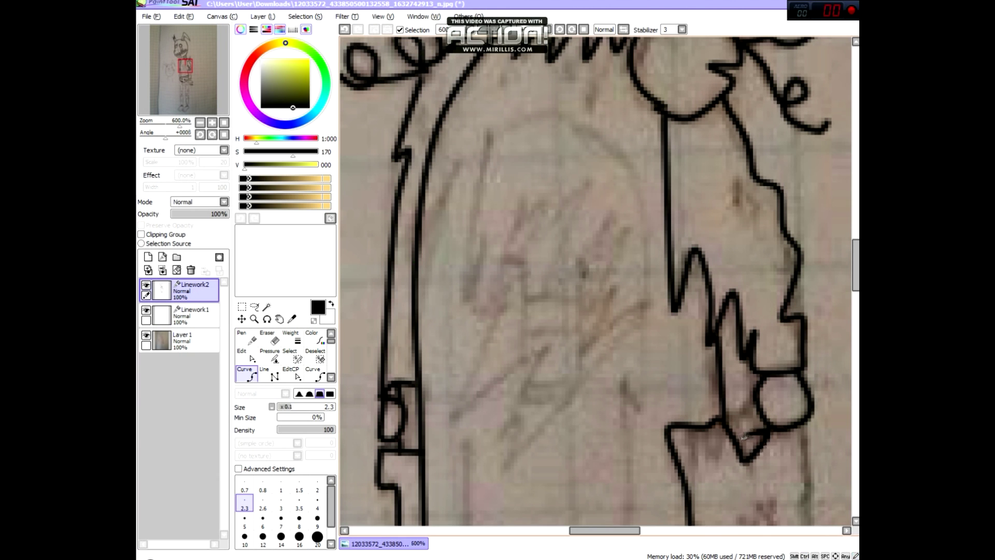
scroll(724, 433, "down", 5)
scroll(724, 432, "right", 2)
left_click(676, 103)
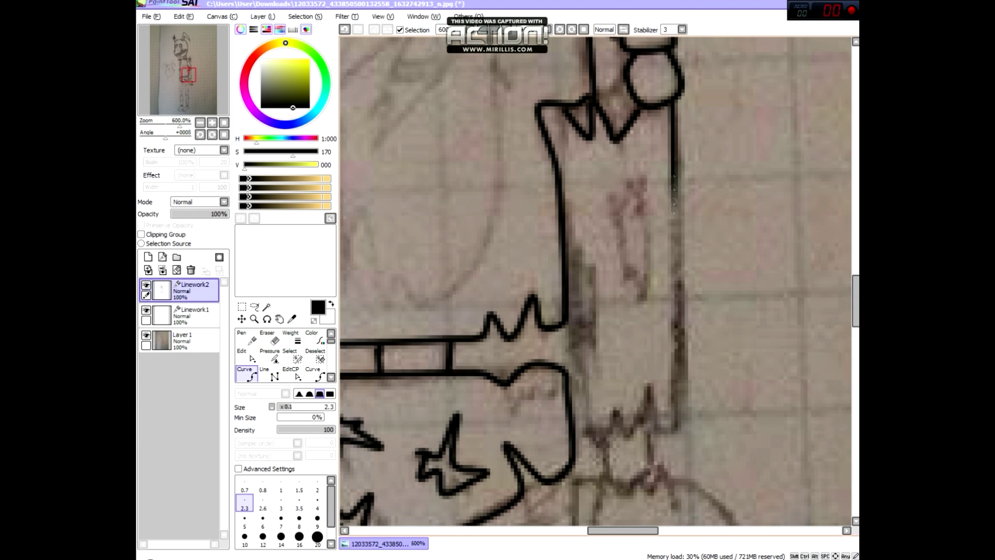
left_click(679, 436)
left_click(651, 392)
left_click(596, 438)
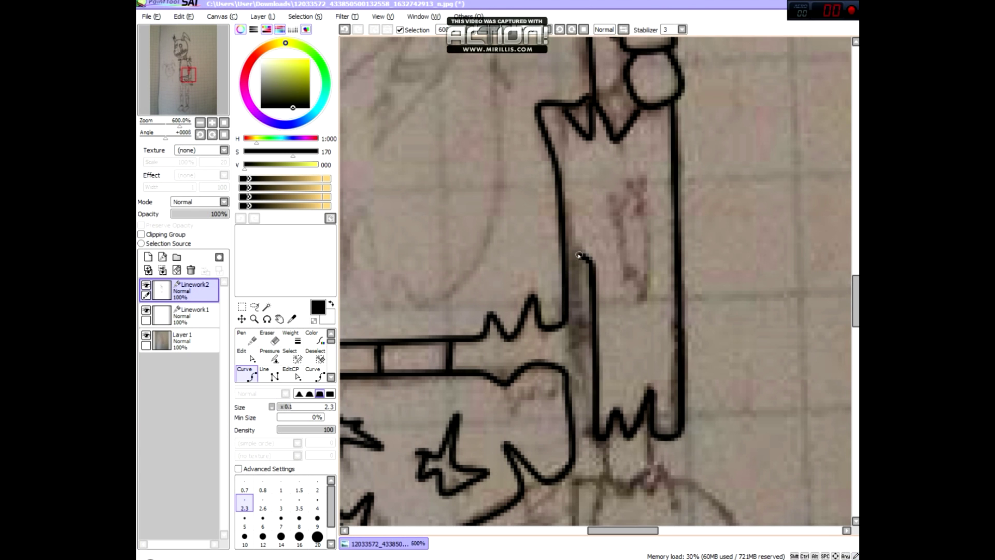
left_click(570, 222)
Trace the long jagged hole inside the near forearm.
scroll(642, 220, "up", 4)
left_click(619, 180)
left_click(637, 179)
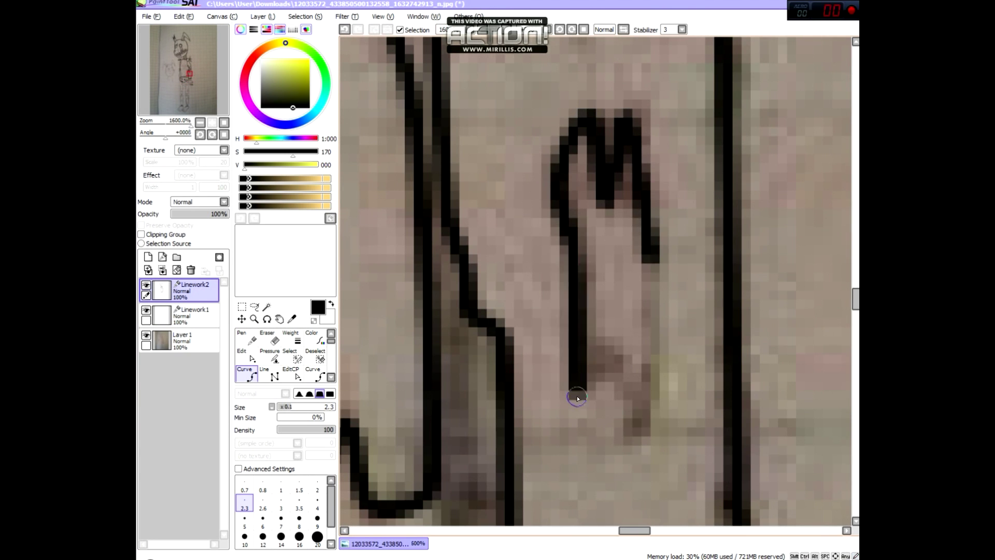
Trace the torn upper edge of the near hand below the wrist, with its jagged points.
scroll(652, 295, "down", 6)
scroll(509, 320, "up", 5)
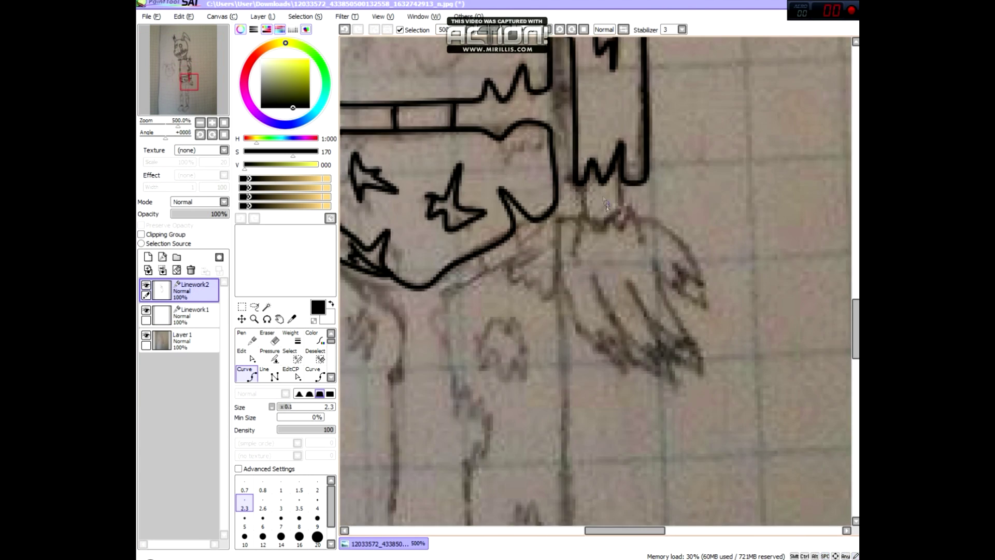
left_click(509, 321)
left_click(498, 224)
left_click(545, 223)
left_click(551, 302)
left_click(593, 265)
left_click(652, 218)
left_click(661, 285)
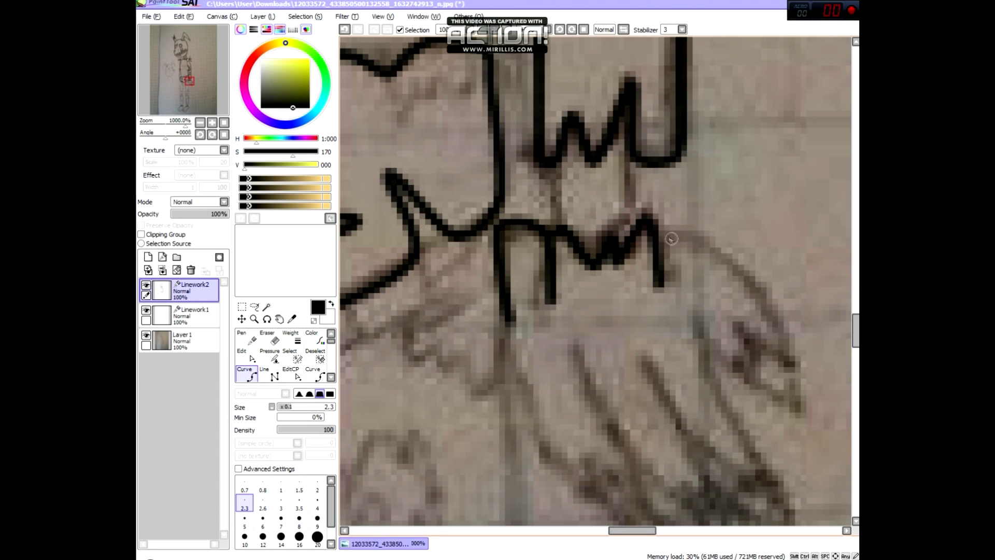
Trace the outermost finger of the near hand, curving down to its pointed tip with torn inner edges.
left_click(689, 243)
left_click(767, 414)
left_click(715, 298)
left_click(684, 324)
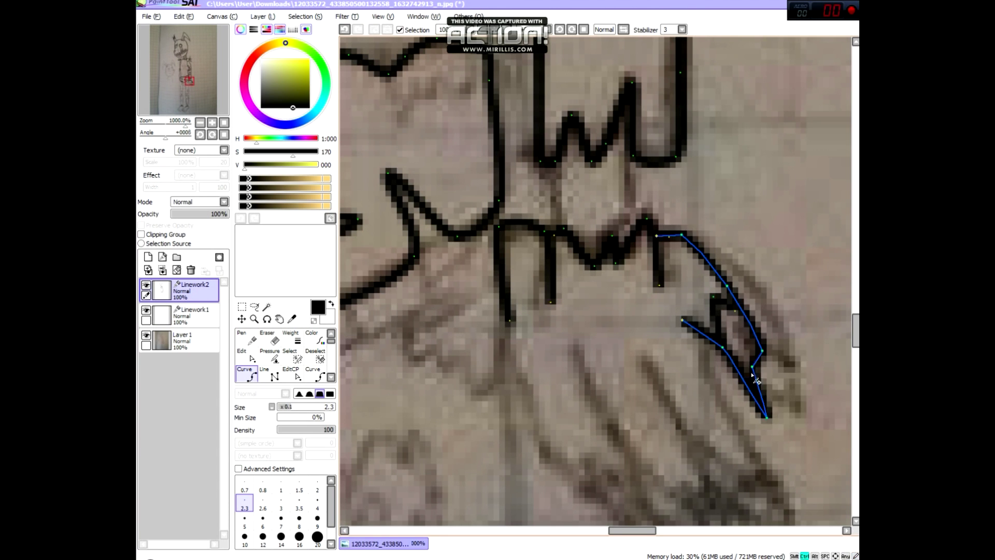
Trace the remaining pointed fingers of the near hand and the jagged tears near their tips.
left_click_drag(613, 469, 535, 277)
left_click(720, 341)
left_click(570, 172)
left_click(674, 333)
left_click(510, 166)
left_click(566, 292)
left_click(562, 349)
scroll(546, 270, "down", 1)
scroll(546, 270, "up", 3)
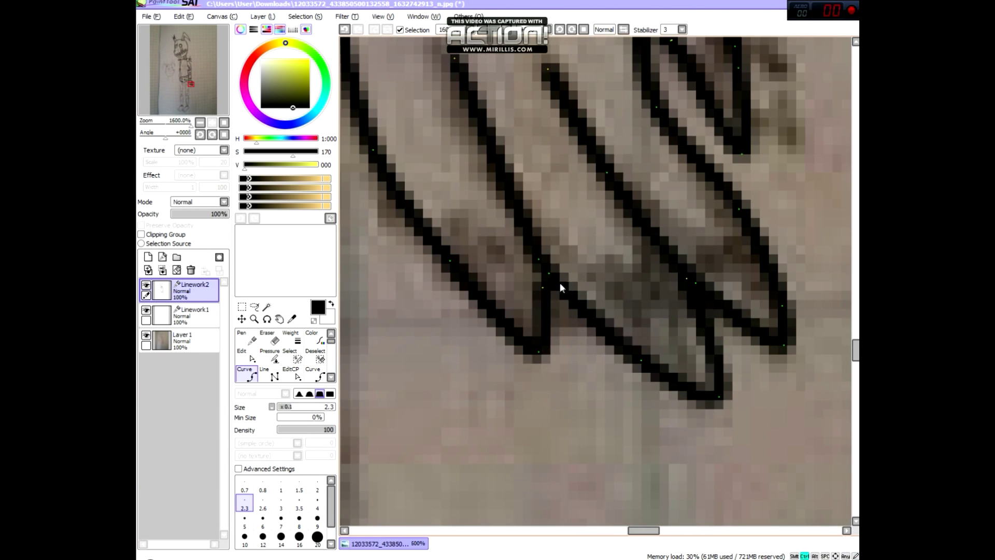
double_click(539, 260)
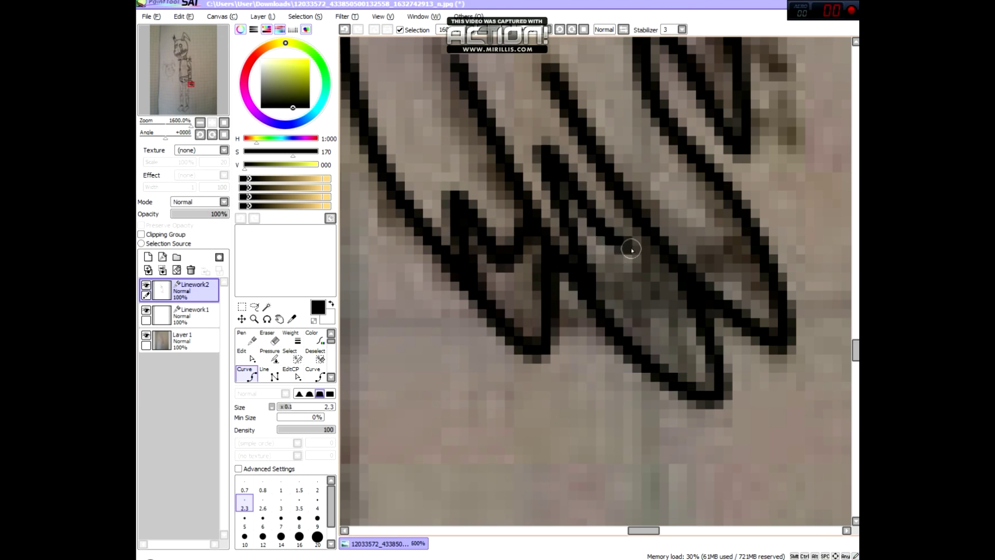
Cross out the spare head sketch beside the figure and doodle a small face with a cat mouth below it.
scroll(645, 293, "down", 4)
scroll(554, 134, "down", 4)
scroll(581, 186, "up", 2)
scroll(552, 247, "down", 3)
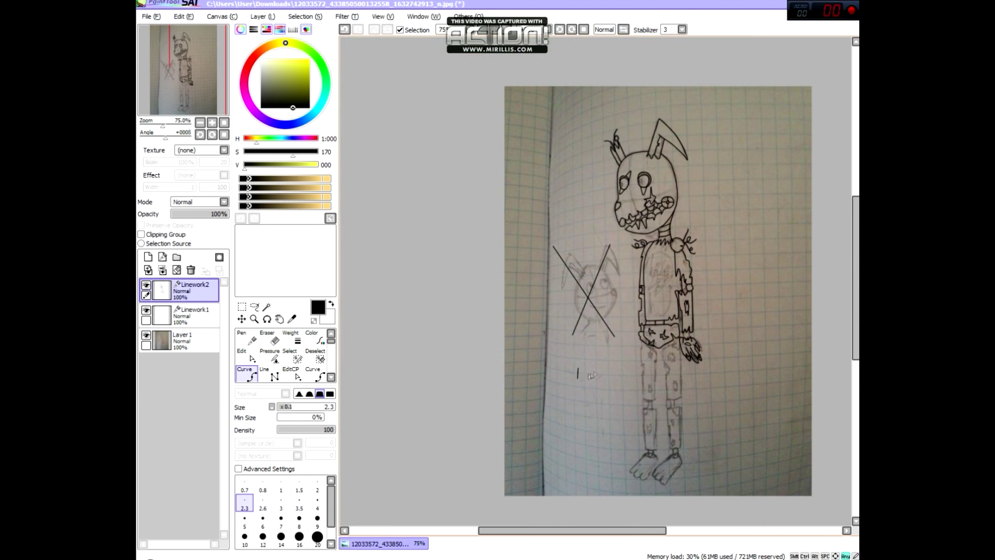
scroll(590, 399, "up", 4)
left_click_drag(374, 209, 433, 247)
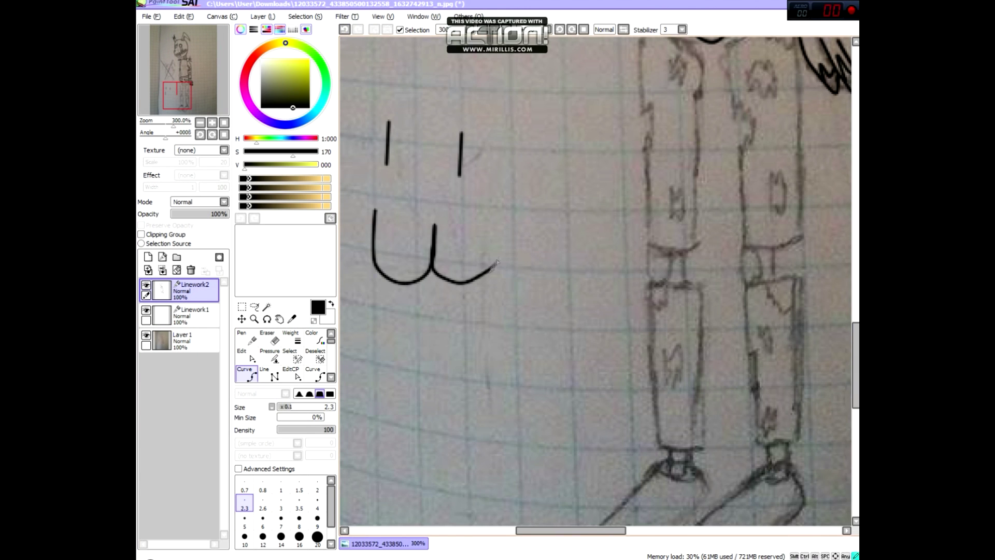
Trace the far leg's thigh with its torn outer edge and notched lower end.
scroll(554, 304, "down", 1)
scroll(599, 238, "up", 3)
scroll(668, 223, "up", 2)
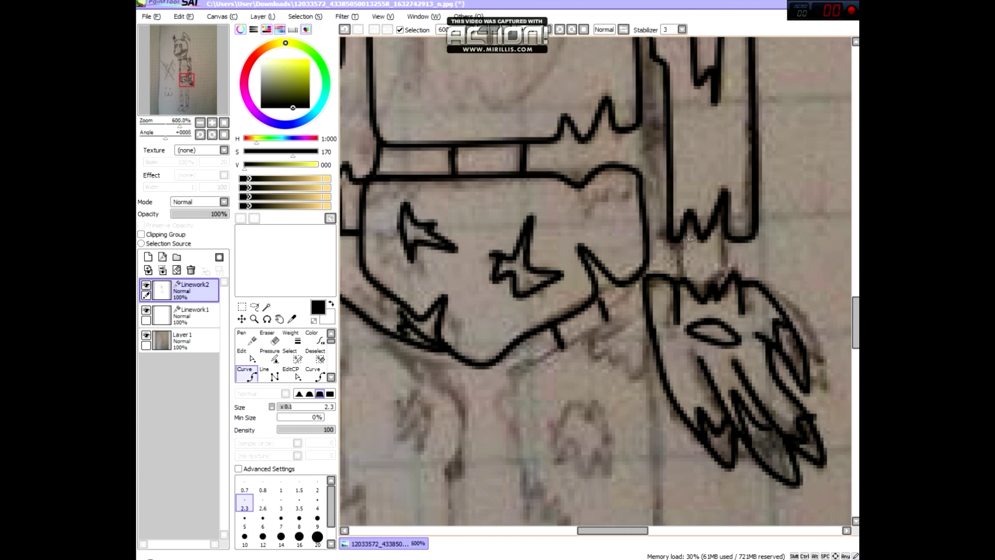
scroll(726, 244, "down", 2)
mouse_move(513, 225)
left_mouse_down()
mouse_move(630, 334)
mouse_move(624, 441)
left_mouse_up()
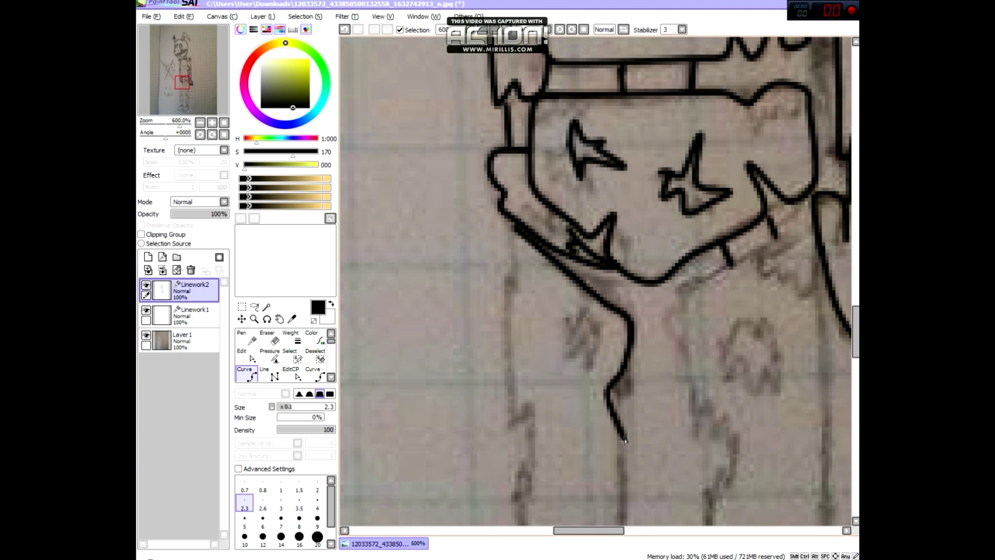
left_click_drag(613, 393, 619, 474)
scroll(616, 467, "down", 3)
mouse_move(600, 64)
left_mouse_down()
mouse_move(603, 239)
mouse_move(581, 344)
mouse_move(517, 269)
mouse_move(513, 60)
mouse_move(494, 49)
left_mouse_up()
scroll(498, 156, "up", 3)
mouse_move(492, 321)
left_mouse_down()
mouse_move(503, 213)
mouse_move(502, 245)
left_mouse_up()
scroll(542, 215, "up", 1)
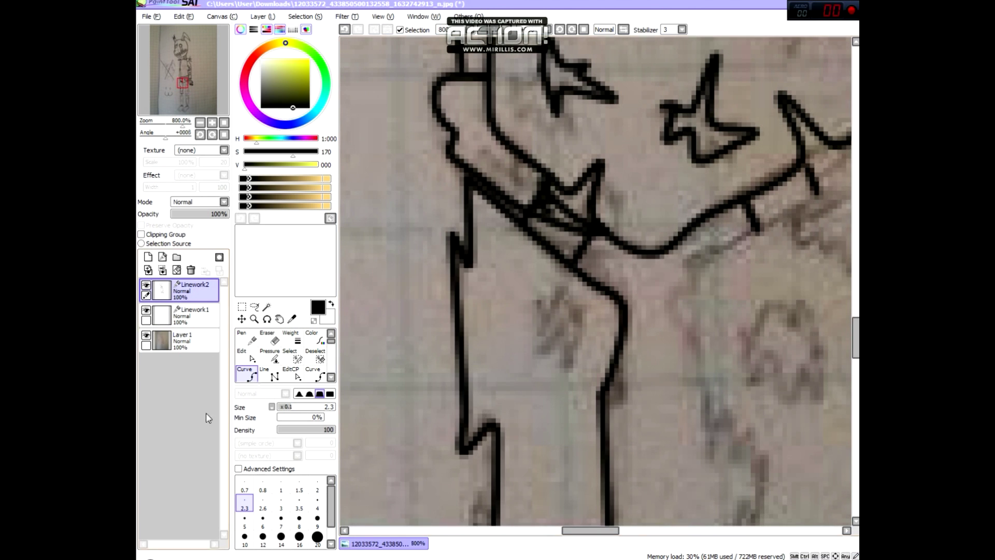
Erase the overlapping lines inside the gap at the far hip and reshape the thigh's upper edge.
key("e")
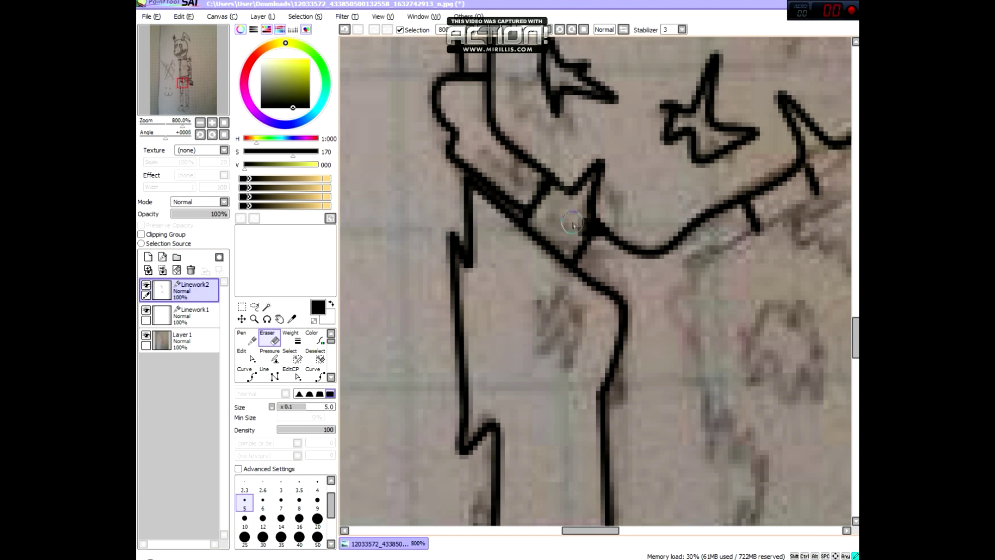
key("c")
scroll(603, 249, "down", 3)
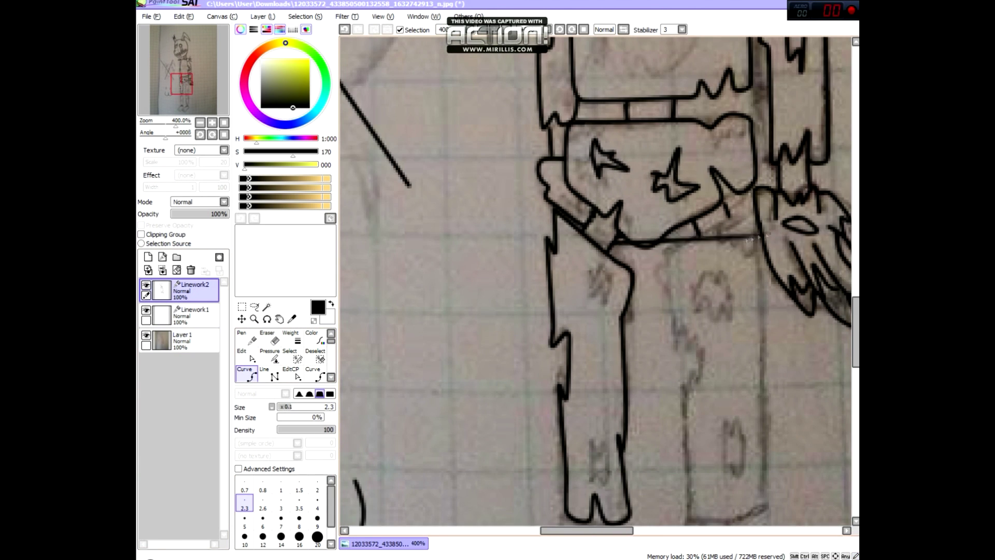
scroll(598, 259, "up", 2)
left_click_drag(597, 261, 600, 234)
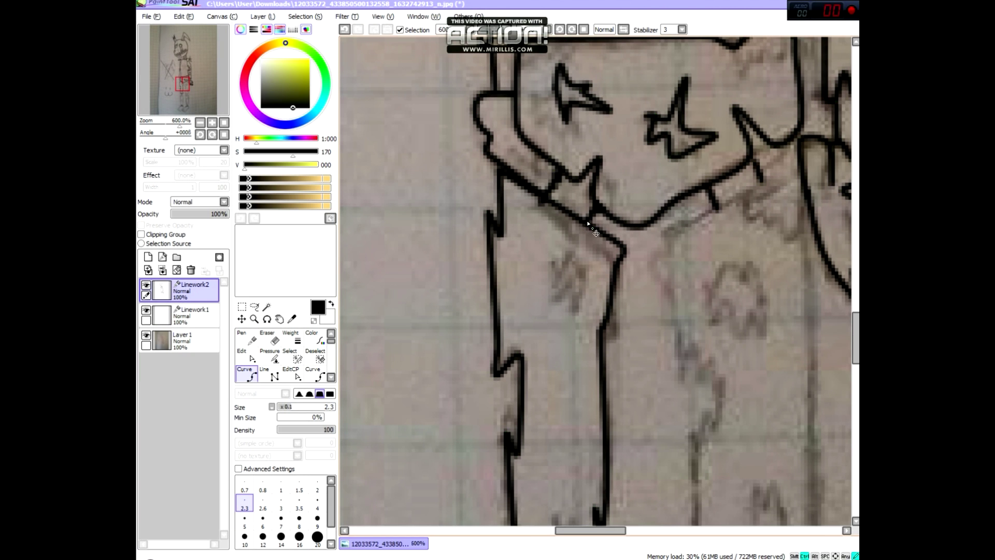
Trace the two jagged holes in the far thigh, one near the hip and one above the knee.
scroll(570, 290, "down", 2)
left_click(584, 287)
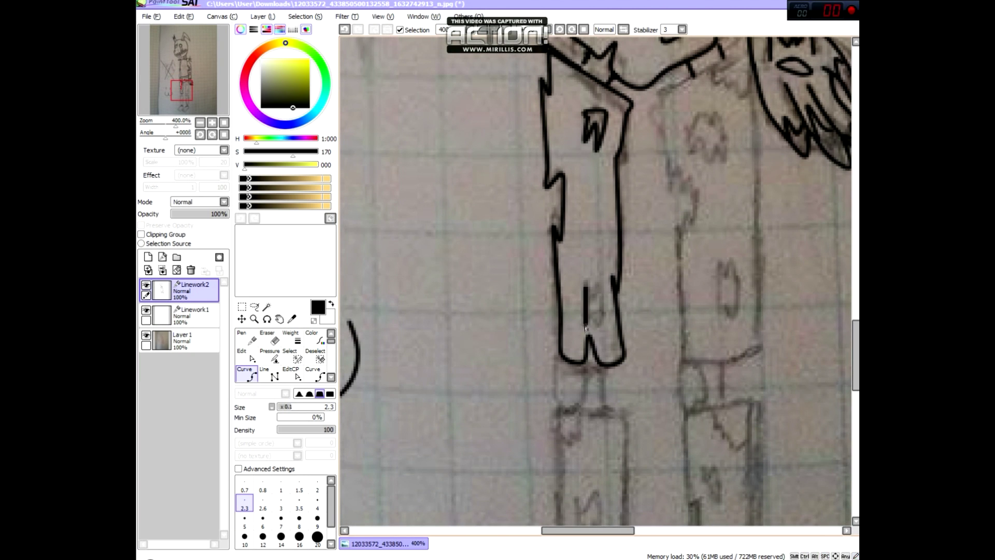
scroll(582, 283, "up", 2)
scroll(570, 290, "down", 4)
scroll(518, 290, "up", 4)
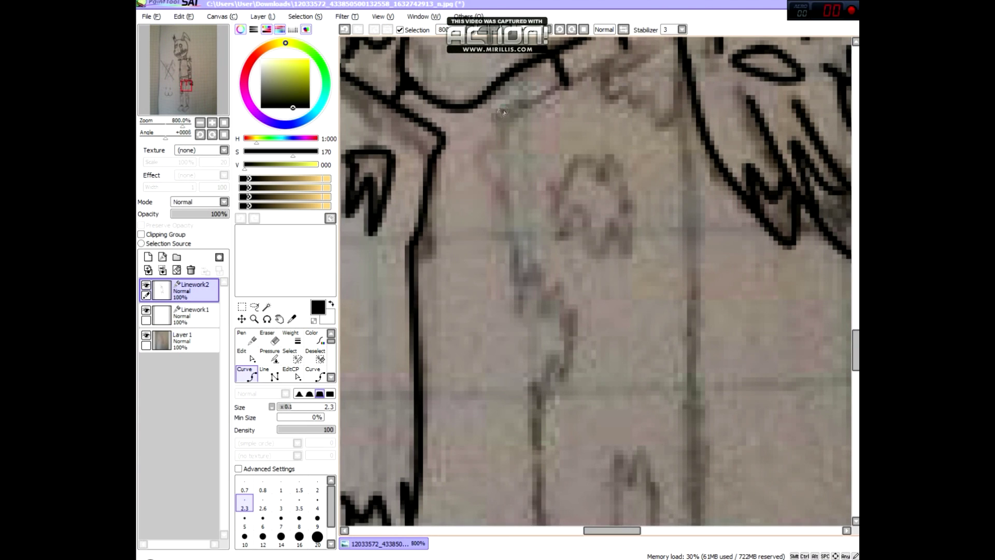
Trace the near leg's thigh with its jagged inner side, notched lower end and long outer edge.
scroll(516, 304, "down", 3)
left_click(570, 223)
left_click(585, 489)
left_click(699, 425)
left_click(731, 498)
left_click(732, 100)
Trace the near thigh's slanted upper edge and the ragged tear hanging beneath it.
scroll(674, 207, "up", 3)
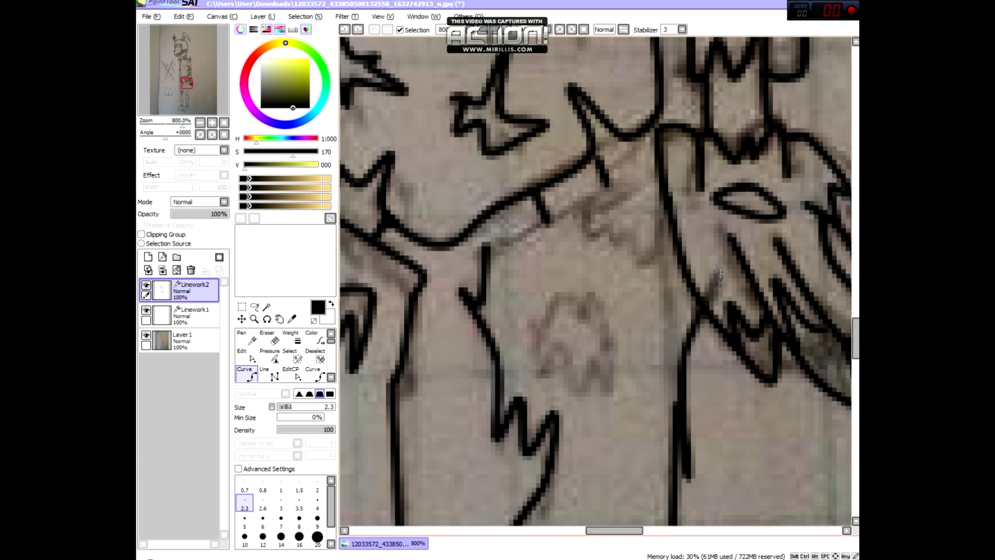
left_click(645, 255)
left_click(589, 235)
left_click(485, 248)
left_click(657, 176)
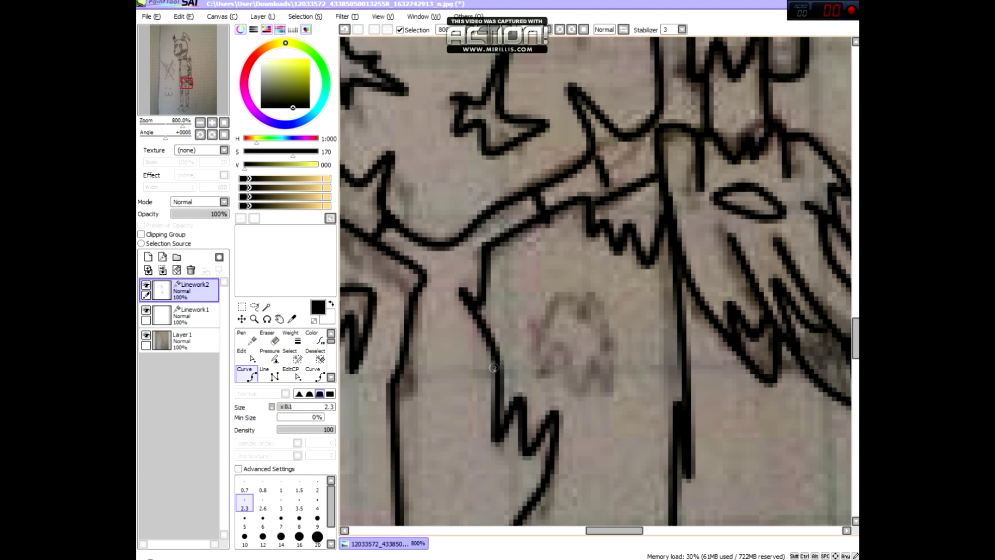
Trace the upper and lower jagged holes inside the near thigh as closed outlines.
left_click(526, 369)
left_click(575, 335)
left_click(590, 389)
left_click(624, 280)
scroll(596, 311, "down", 3)
left_click(549, 108)
left_click(556, 216)
left_click(571, 189)
left_click(582, 225)
left_click(595, 98)
double_click(549, 110)
Trace the far leg's knee joint with its rounded piece and the narrow rod beside it.
left_click_drag(506, 400, 777, 284)
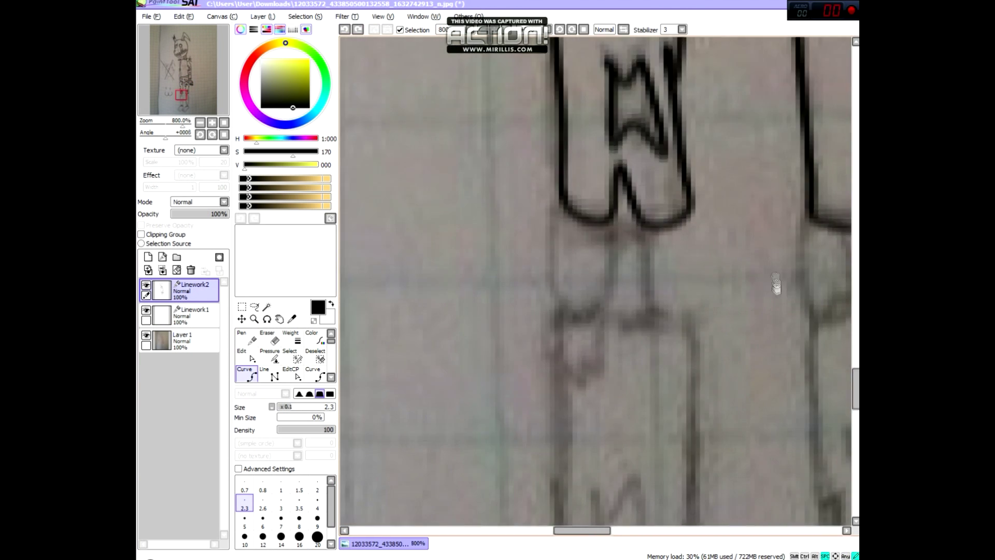
left_click(533, 154)
left_click(526, 228)
left_click(565, 272)
double_click(583, 176)
scroll(679, 269, "down", 3)
scroll(679, 268, "up", 4)
left_click(596, 189)
double_click(595, 299)
Trace the far leg's shin outline, including the bulge near the ankle and the flat lower edge.
left_click(495, 306)
left_click(638, 308)
scroll(648, 473, "down", 3)
scroll(640, 278, "down", 2)
left_click(679, 244)
left_click(606, 305)
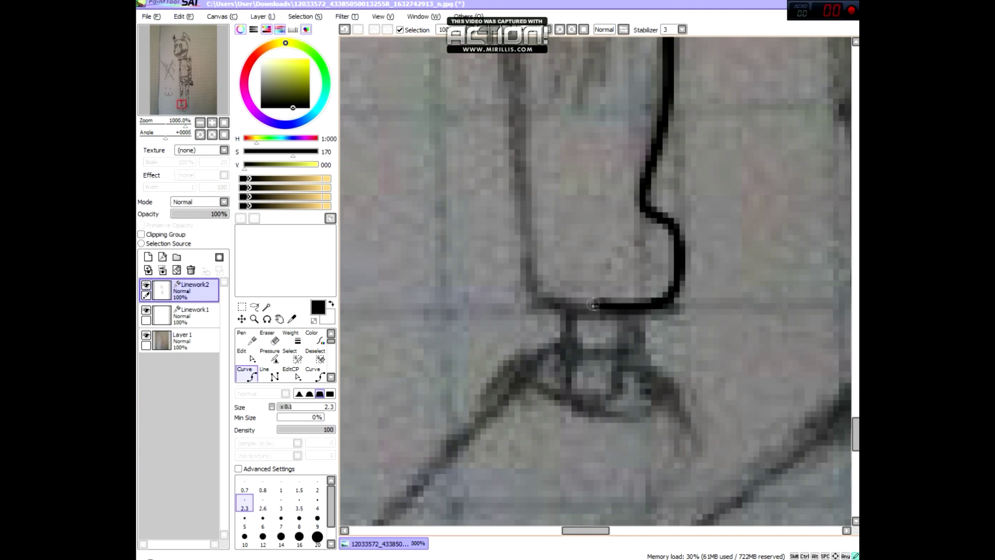
left_click(513, 311)
Trace the small tear at the far shin's upper corner and the jagged hole in its middle.
left_click_drag(553, 180, 579, 393)
scroll(529, 356, "up", 3)
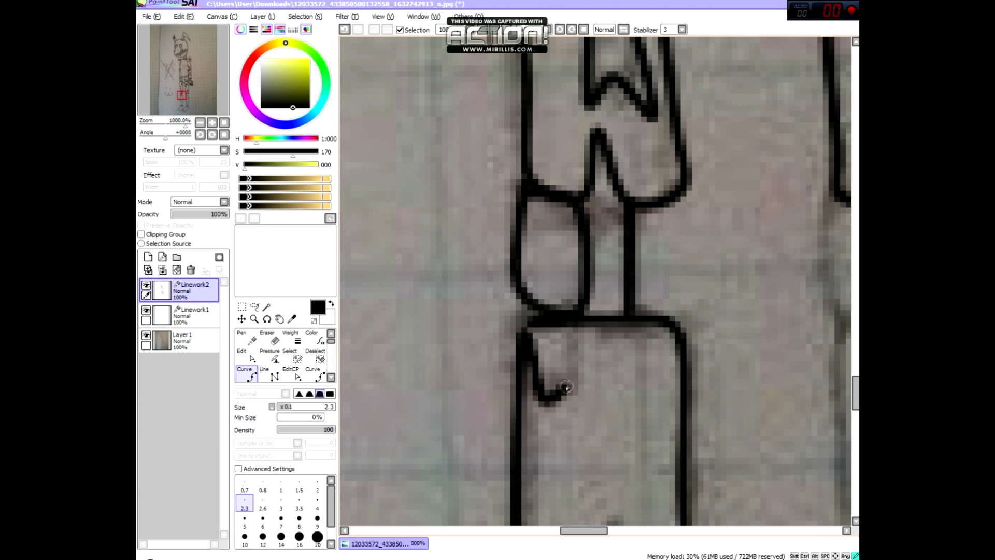
scroll(630, 389, "down", 1)
left_click(581, 243)
left_click(622, 156)
Trace the near leg's knee joint and shin outline with its stepped notches and torn upper corner.
scroll(574, 165, "down", 1)
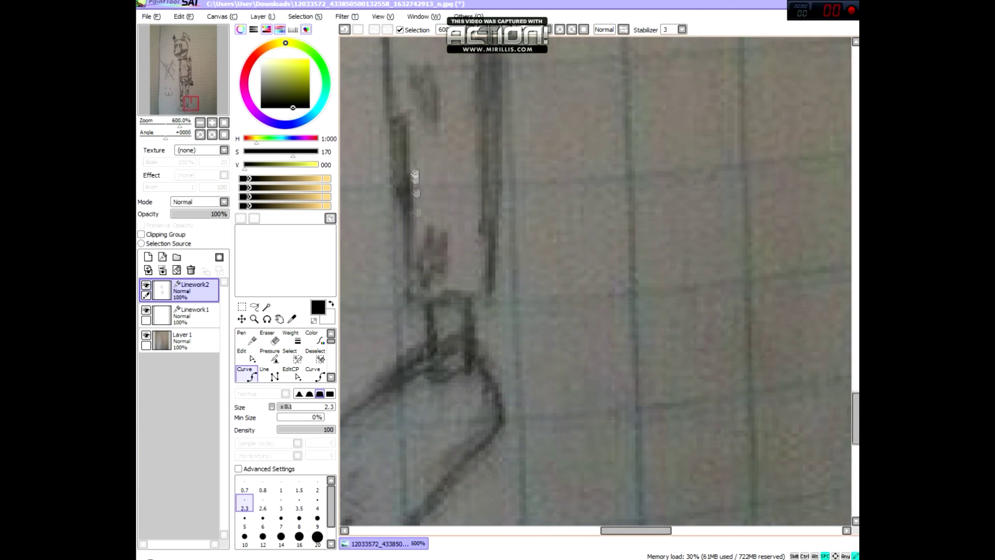
scroll(575, 165, "down", 1)
scroll(462, 169, "up", 1)
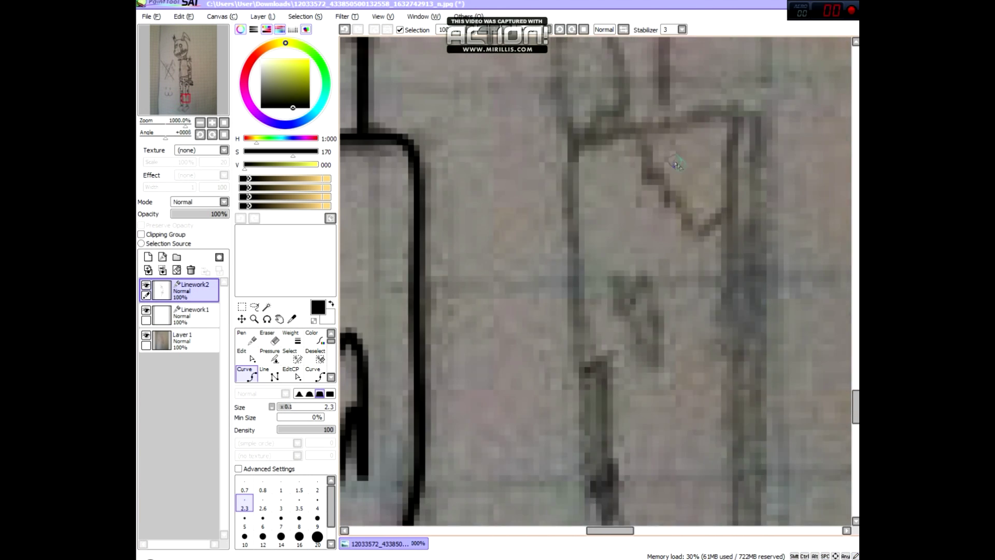
scroll(623, 83, "down", 1)
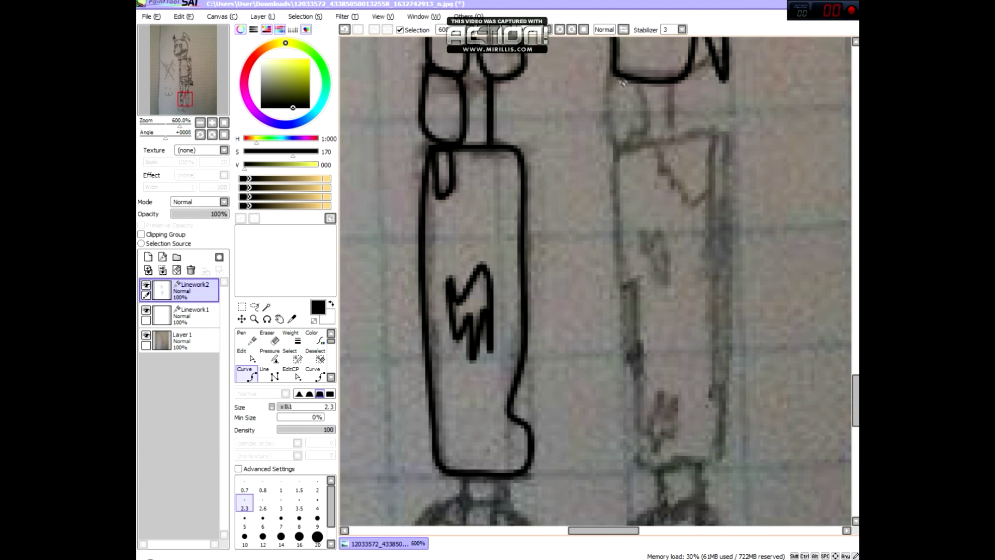
left_click(714, 138)
left_click(623, 144)
left_click(616, 282)
left_click(643, 279)
left_click(644, 372)
left_click(641, 465)
left_click(723, 462)
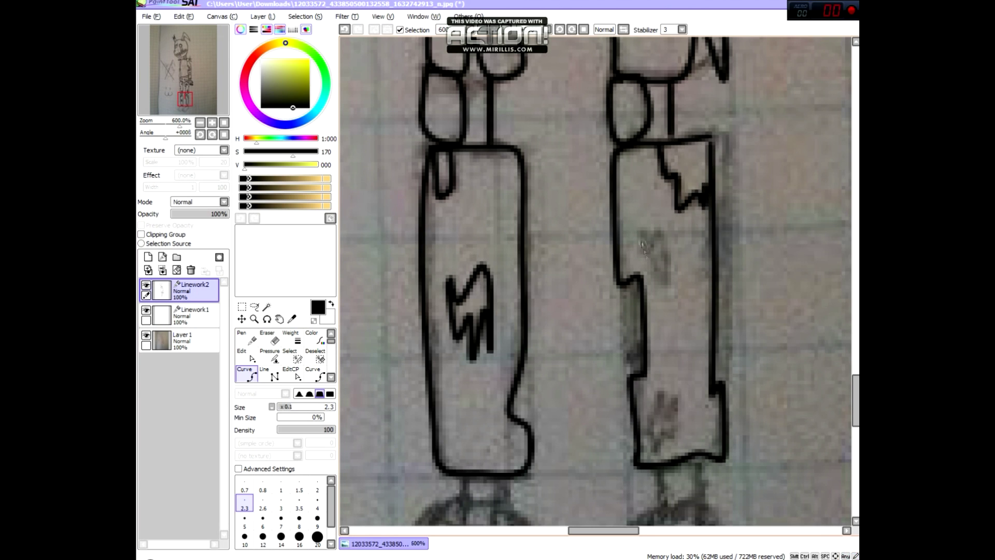
Trace the far foot below the ankle rod with its three rounded toes and heel.
left_click_drag(538, 321, 613, 220)
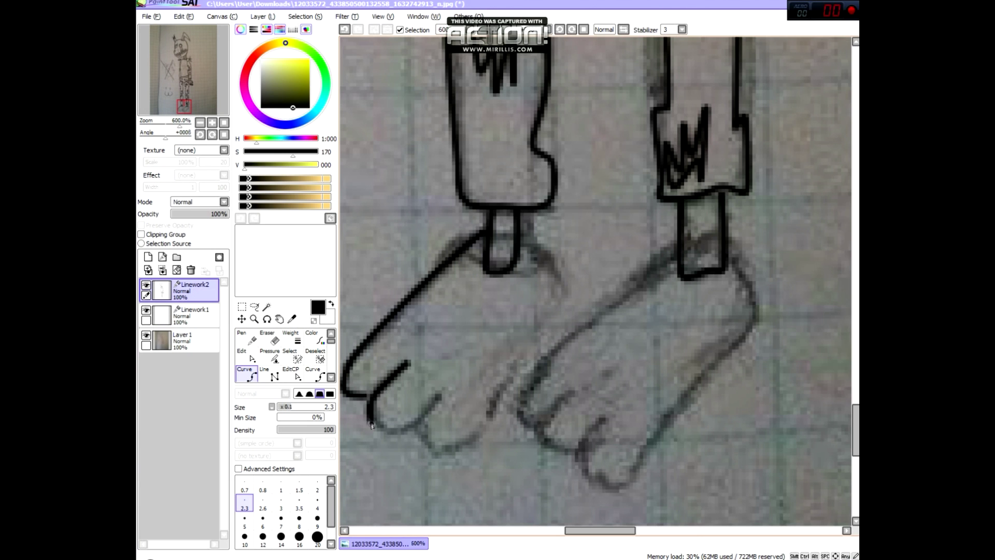
left_click_drag(476, 439, 562, 285)
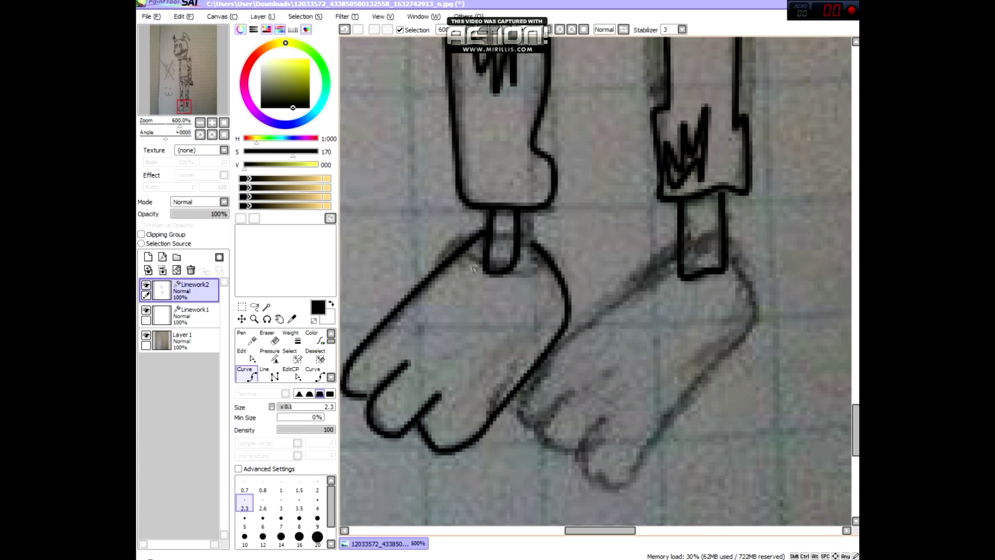
Trace the near foot with its three toes and heel, and round off the lower edge of its ankle rod.
scroll(565, 218, "up", 1)
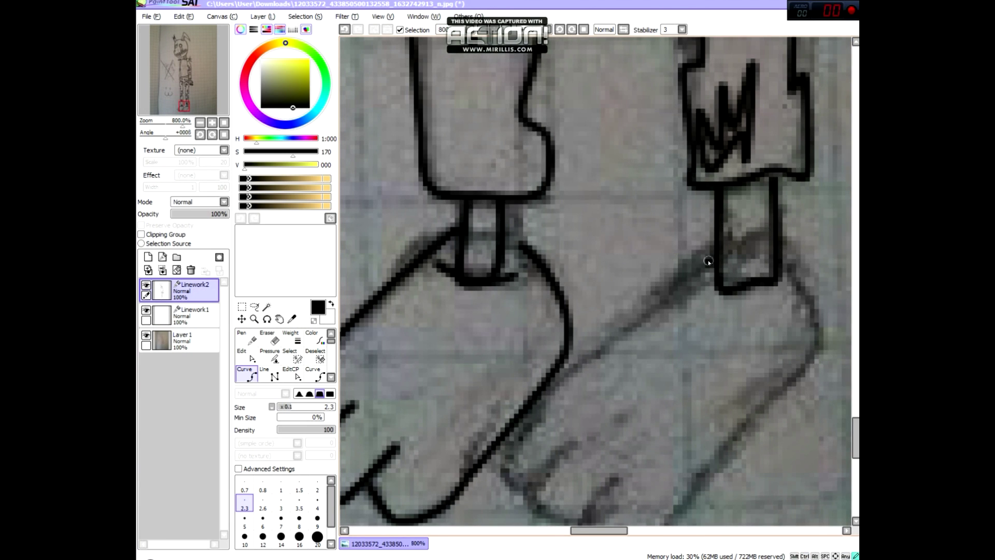
left_click_drag(711, 261, 513, 479)
left_click_drag(601, 503, 559, 384)
mouse_move(559, 384)
left_mouse_down()
mouse_move(591, 451)
mouse_move(658, 353)
mouse_move(711, 185)
left_mouse_up()
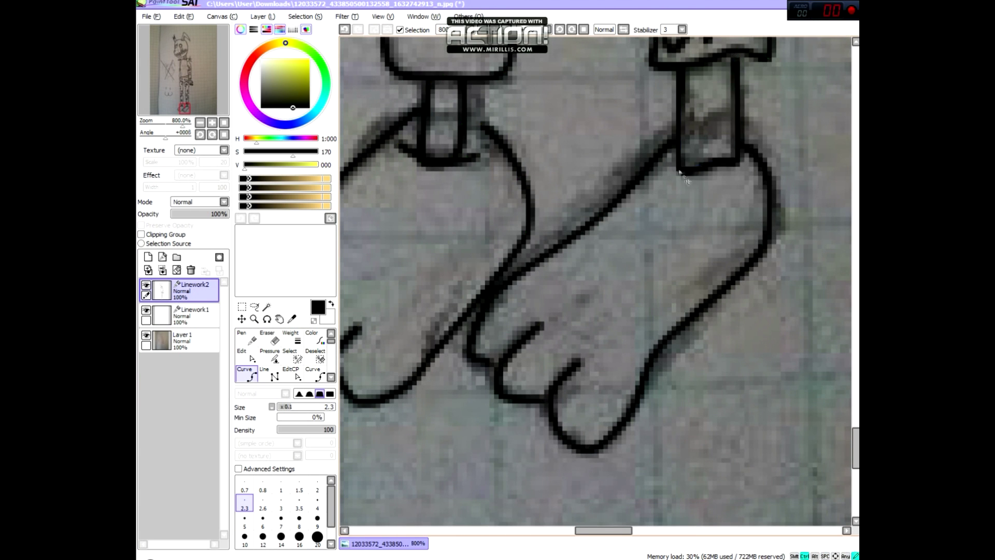
left_click(740, 183, "ctrl")
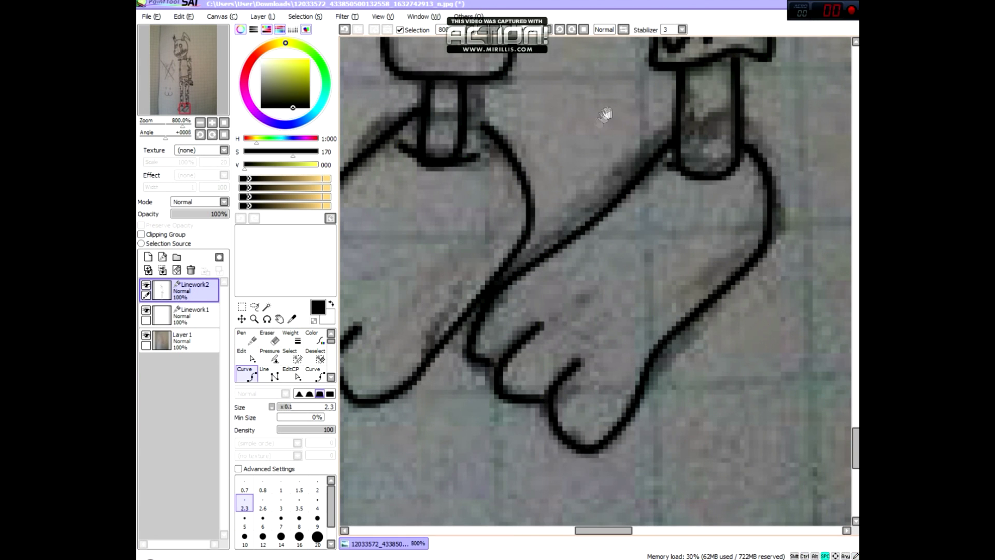
Trace the torso's oval belly panel with its torn notches and the large jagged hole inside it.
scroll(605, 114, "down", 4)
scroll(596, 337, "up", 3)
scroll(600, 351, "up", 1)
scroll(490, 324, "down", 4)
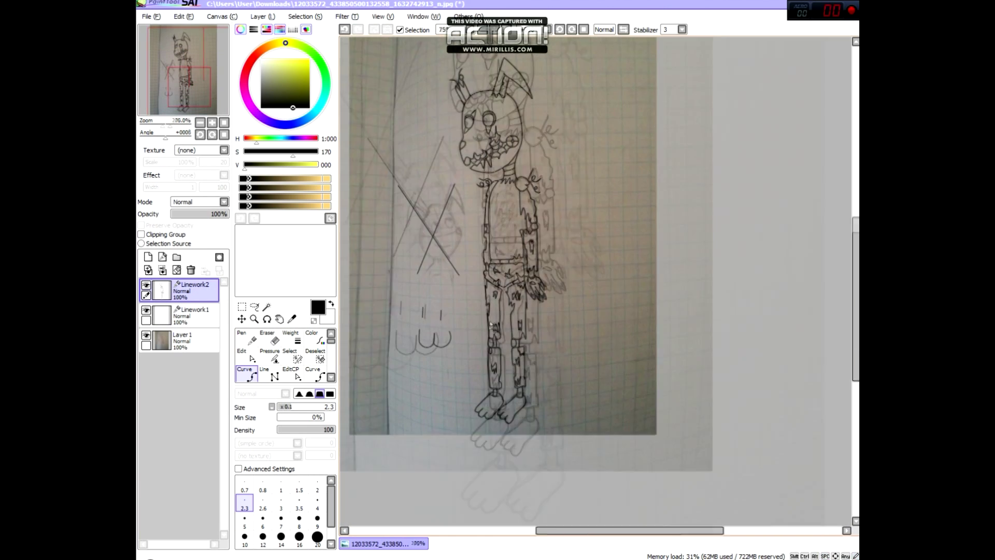
scroll(491, 325, "up", 2)
scroll(490, 324, "down", 1)
mouse_move(505, 162)
left_mouse_down()
mouse_move(457, 207)
mouse_move(452, 423)
left_mouse_up()
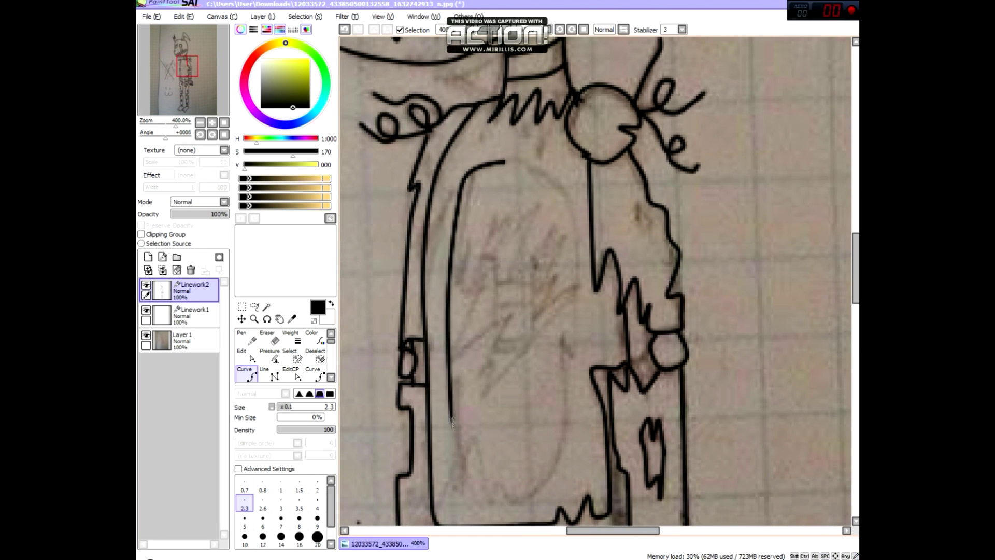
mouse_move(536, 511)
left_mouse_down()
mouse_move(566, 456)
mouse_move(577, 250)
mouse_move(502, 161)
left_mouse_up()
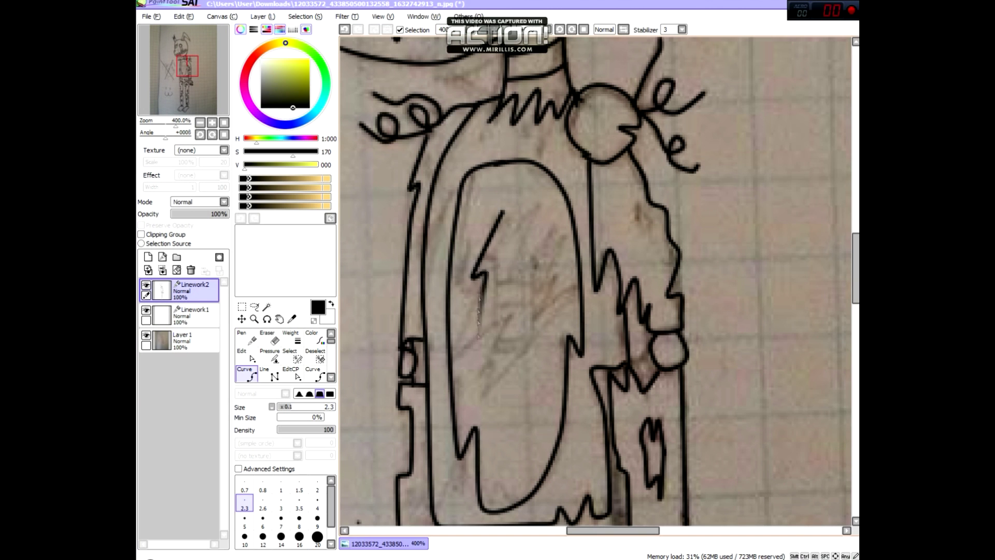
left_click_drag(570, 298, 518, 170)
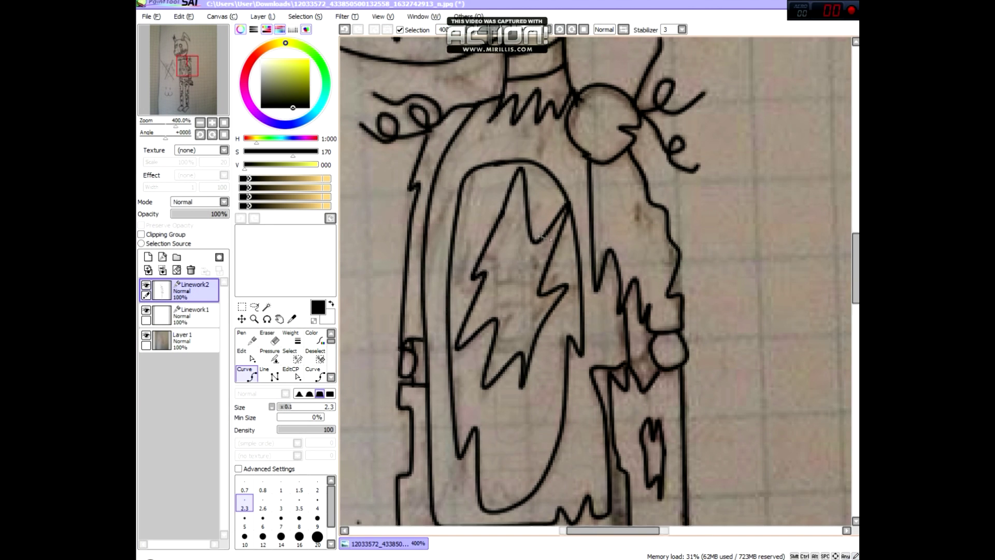
Draw the spine inside the belly hole as two vertical lines with horizontal segments and short ribs at the sides.
scroll(543, 236, "up", 1)
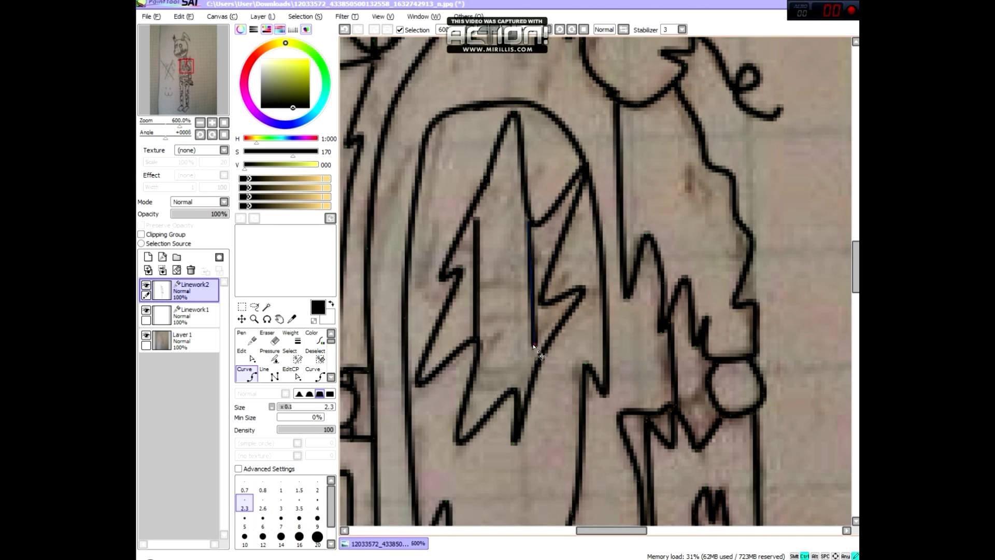
double_click(534, 381)
scroll(476, 232, "up", 2)
left_click_drag(469, 153, 534, 153)
left_click_drag(454, 210, 541, 211)
left_click_drag(450, 268, 544, 268)
left_click_drag(449, 313, 542, 313)
left_click_drag(453, 372, 541, 372)
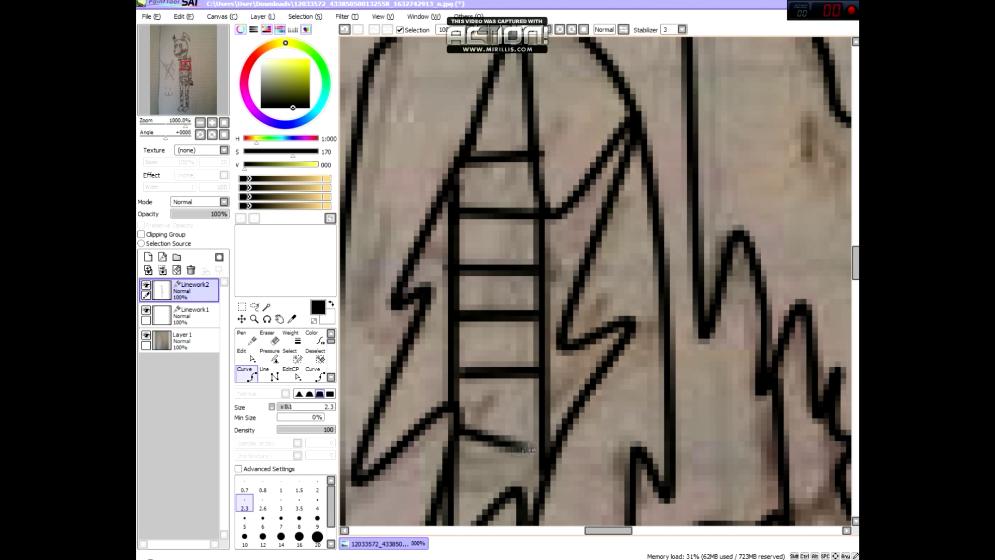
left_click_drag(452, 430, 542, 430)
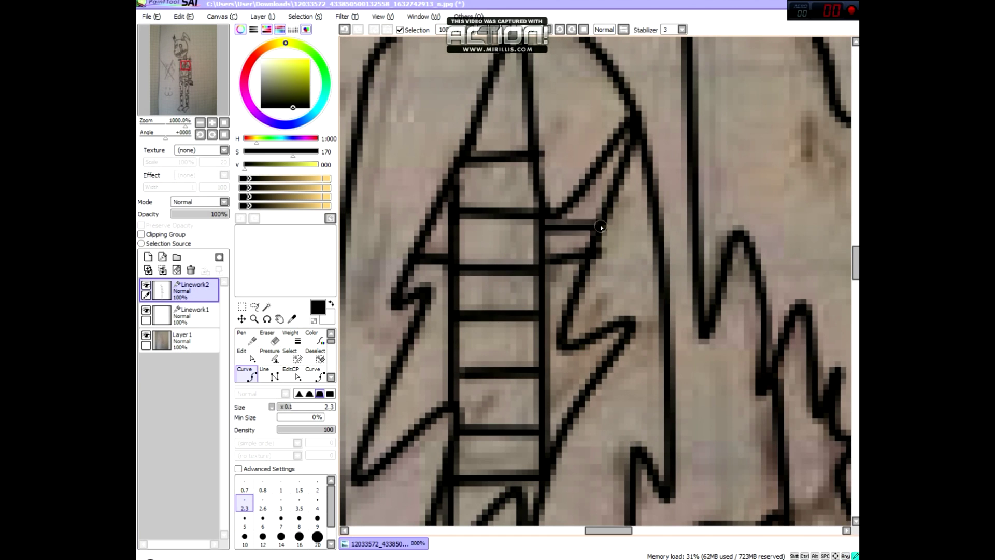
Examine the traced torso, hips, hand and legs both close up and as a whole.
scroll(517, 418, "down", 6)
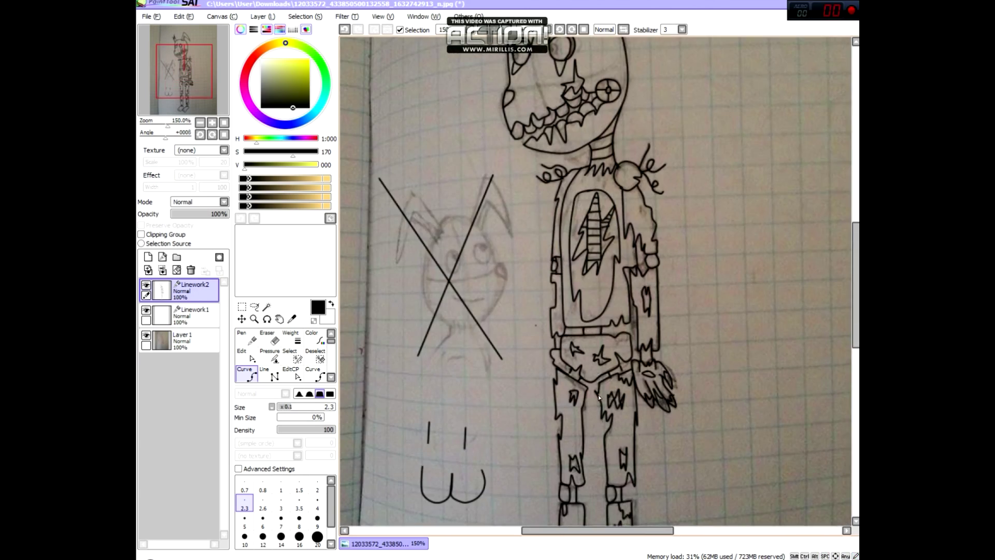
scroll(544, 259, "up", 6)
scroll(544, 259, "down", 5)
scroll(572, 192, "up", 4)
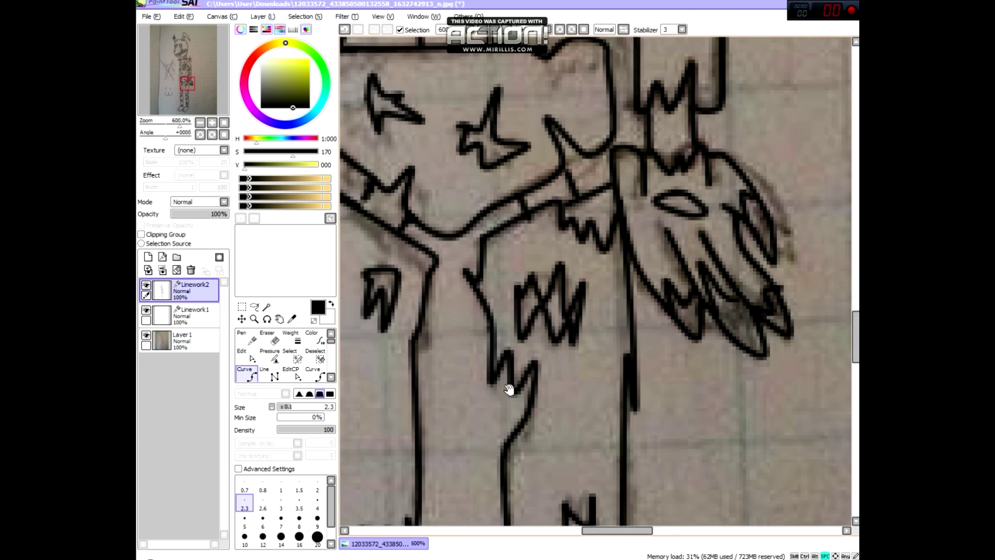
scroll(511, 416, "down", 3)
scroll(423, 320, "up", 1)
scroll(423, 320, "down", 1)
scroll(423, 320, "up", 1)
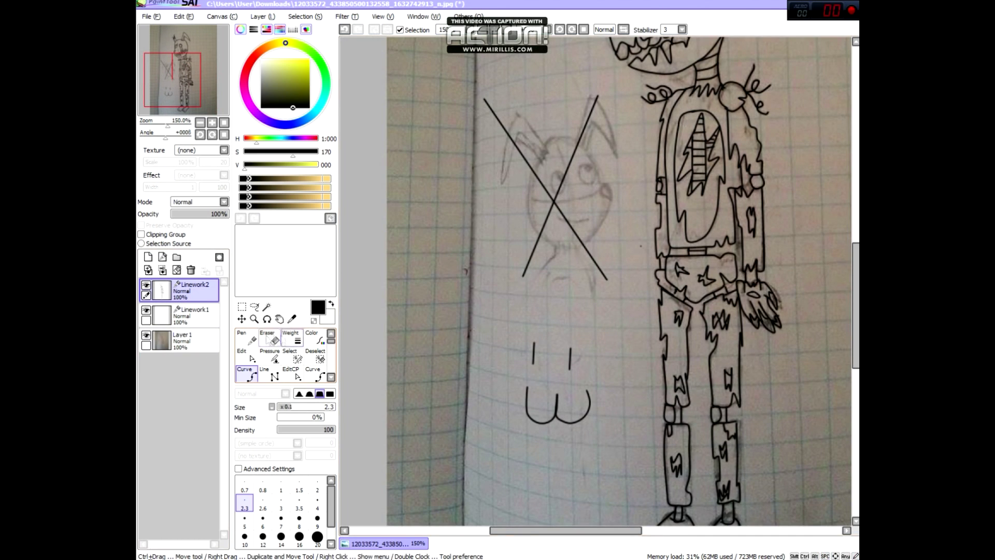
Remove the stray cross and test strokes beside the figure by deleting the Linework1 layer.
left_click(303, 337)
left_click(270, 338)
mouse_move(518, 249)
left_mouse_down()
mouse_move(591, 117)
mouse_move(557, 404)
left_mouse_up()
left_click(192, 314)
left_click(192, 274)
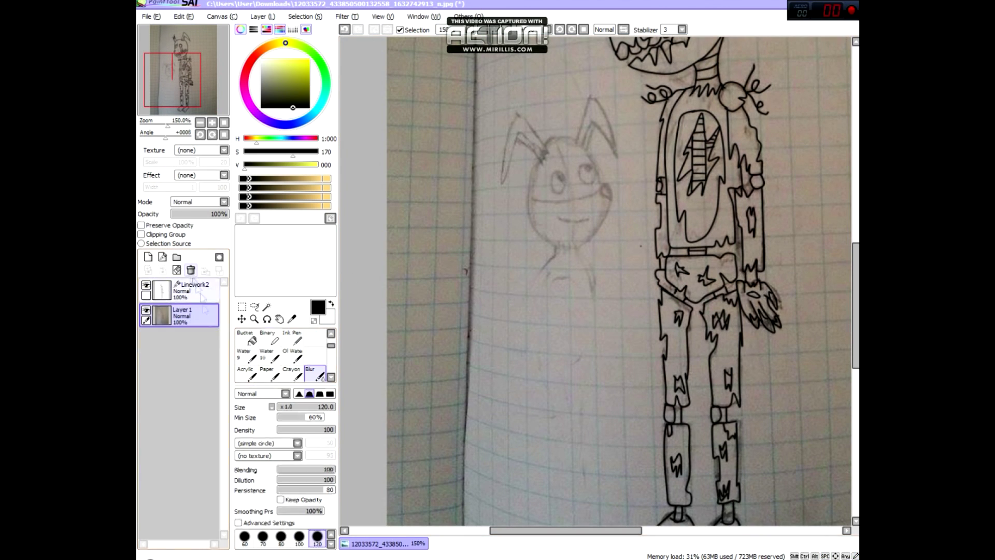
Add a new layer beneath the linework, hide the scanned sketch layer and get the Magic Wand ready.
left_click(192, 343)
left_click(146, 310)
left_click(266, 307)
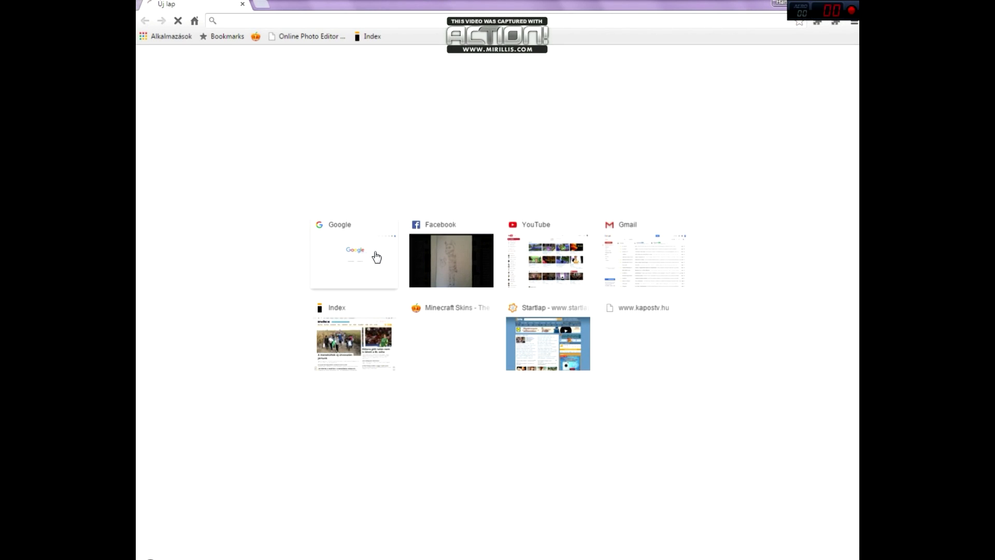
Switch to the browser, search Google Images for "springtrap" and view the first full-body picture as a colour reference.
type("spring")
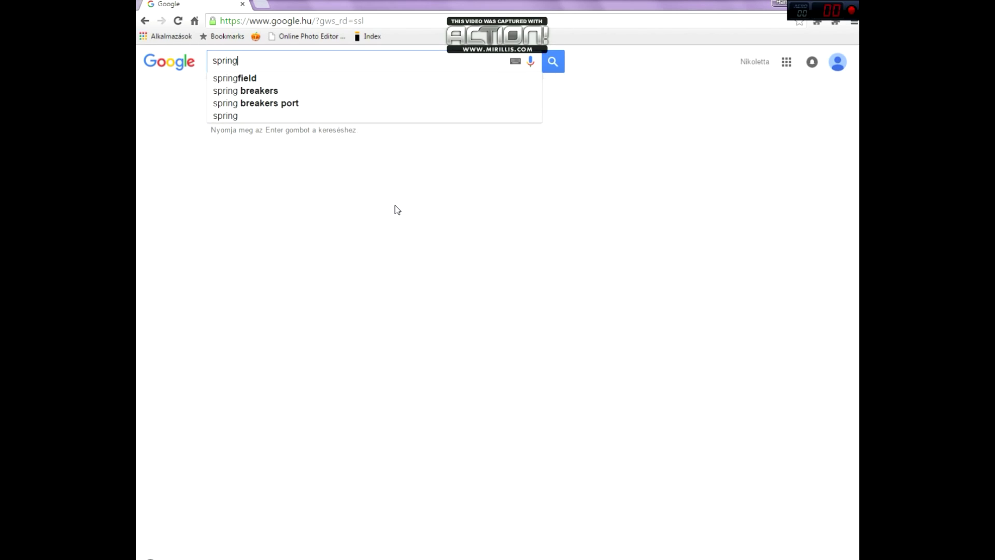
left_click(402, 78)
left_click(265, 95)
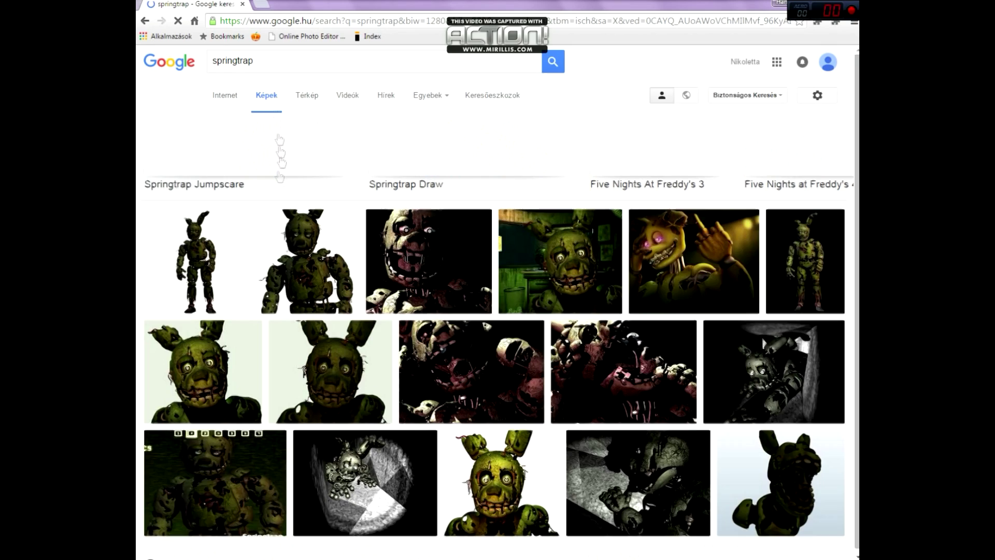
left_click(197, 259)
scroll(732, 370, "down", 4)
scroll(731, 370, "down", 5)
left_click(202, 259)
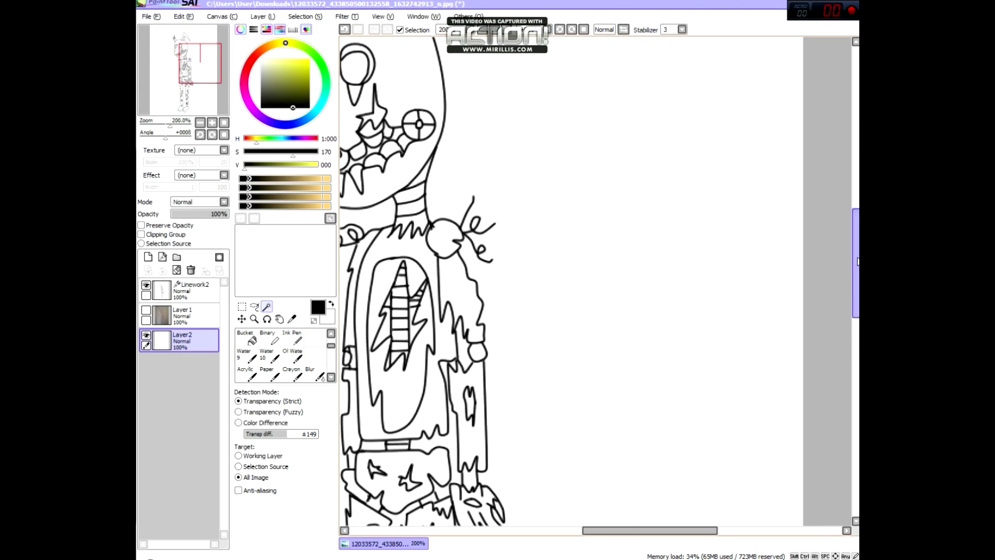
Select both eyeballs on Layer2 and fill them with olive green at saturation 170 and value 124.
left_click_drag(855, 261, 856, 156)
scroll(570, 233, "up", 4)
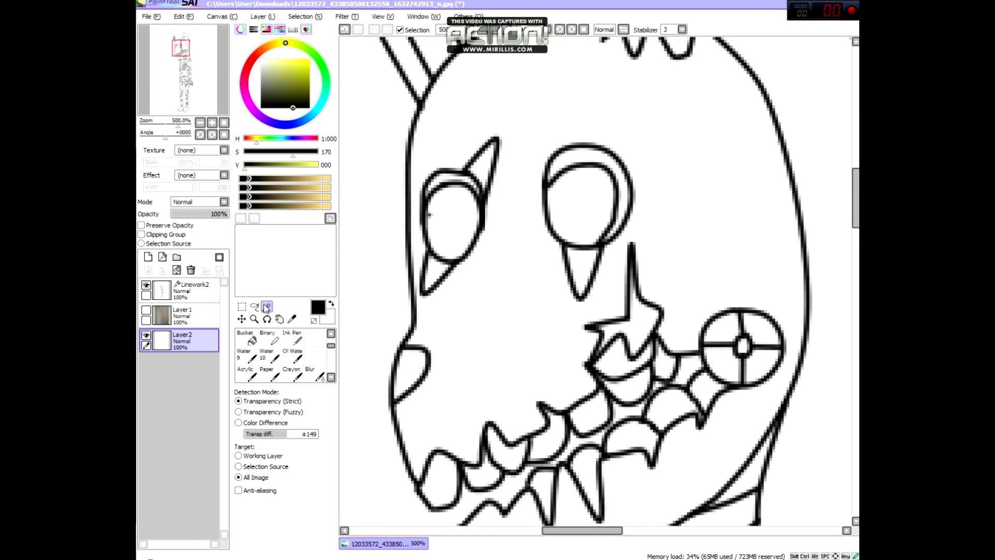
left_click(451, 222)
left_click(580, 202)
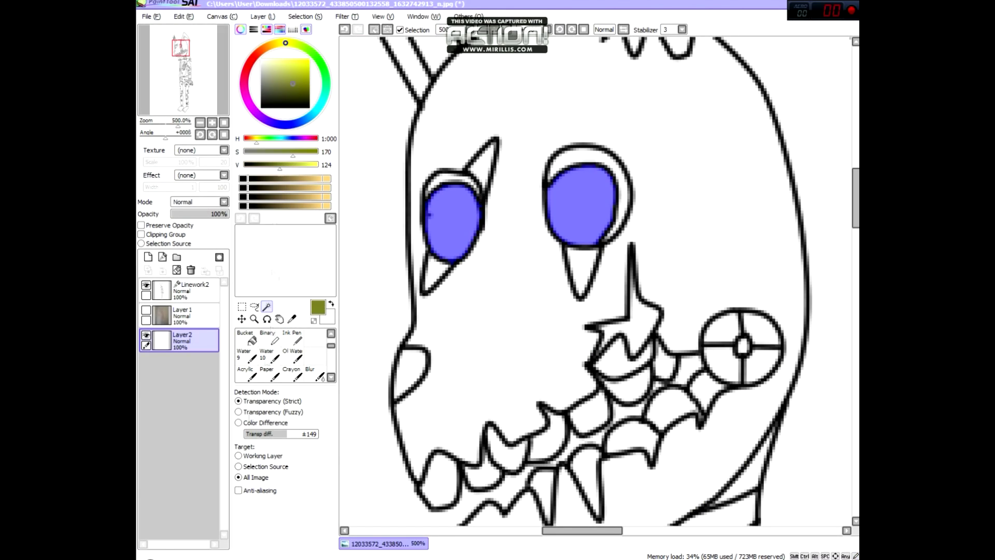
key("n")
left_click_drag(451, 223, 581, 202)
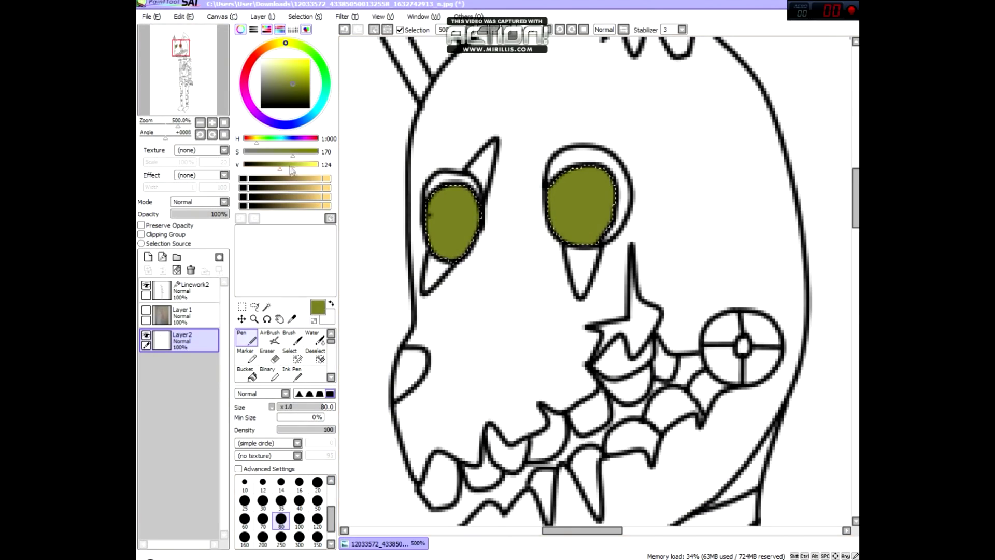
Paint a bright yellow ring with a dark olive pupil in each eye using a size 10 pen.
left_click(245, 483)
left_click_drag(297, 169, 300, 171)
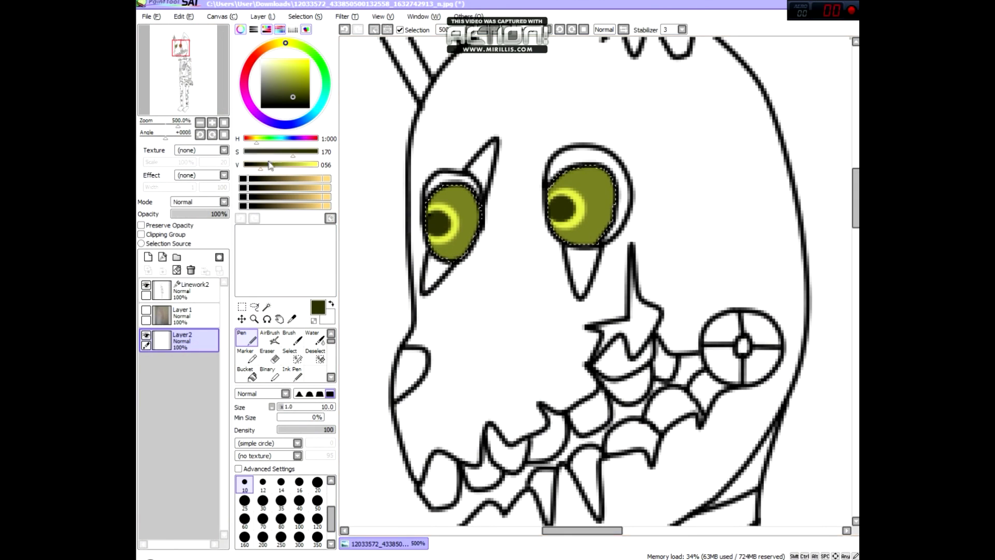
key("ctrl+z")
Add a white highlight to each pupil and thin dark streaks around the eyeball rims with a size 2.6 pen.
scroll(285, 483, "up", 1)
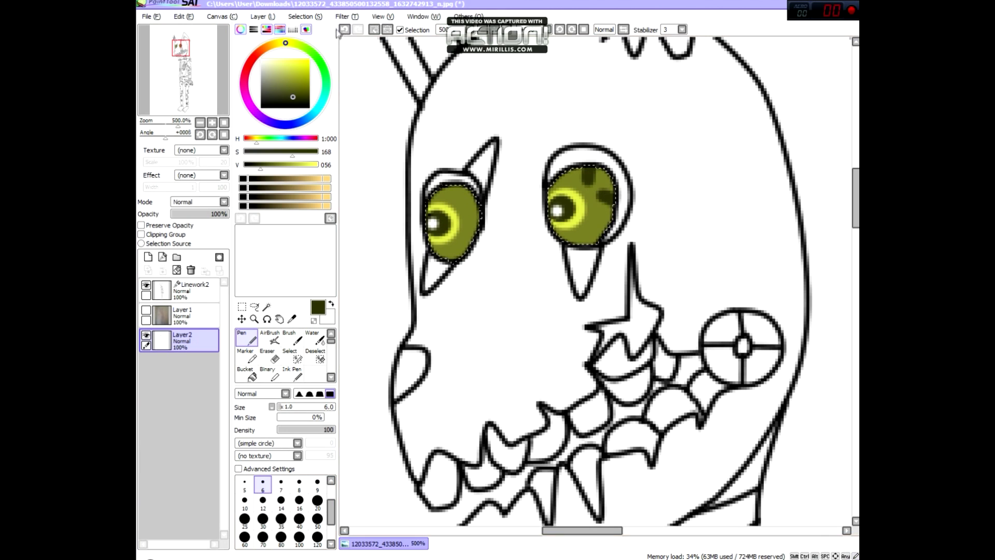
scroll(273, 497, "up", 2)
left_click(262, 502)
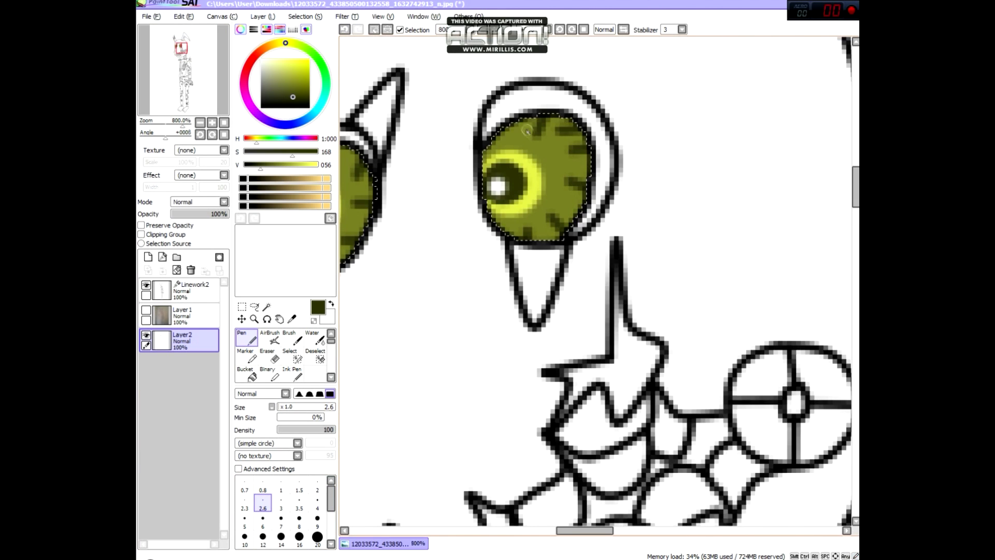
Soften the dark streaks in both eyes with the Blur brush at size 3.5.
scroll(282, 358, "down", 2)
left_click(315, 357)
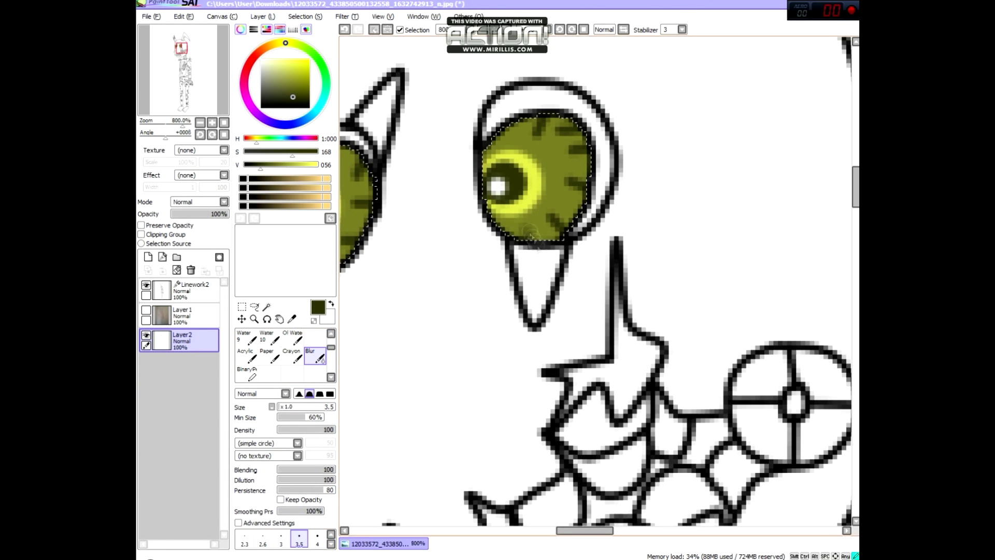
key("Left")
key("Left")
key("Left")
key("Up")
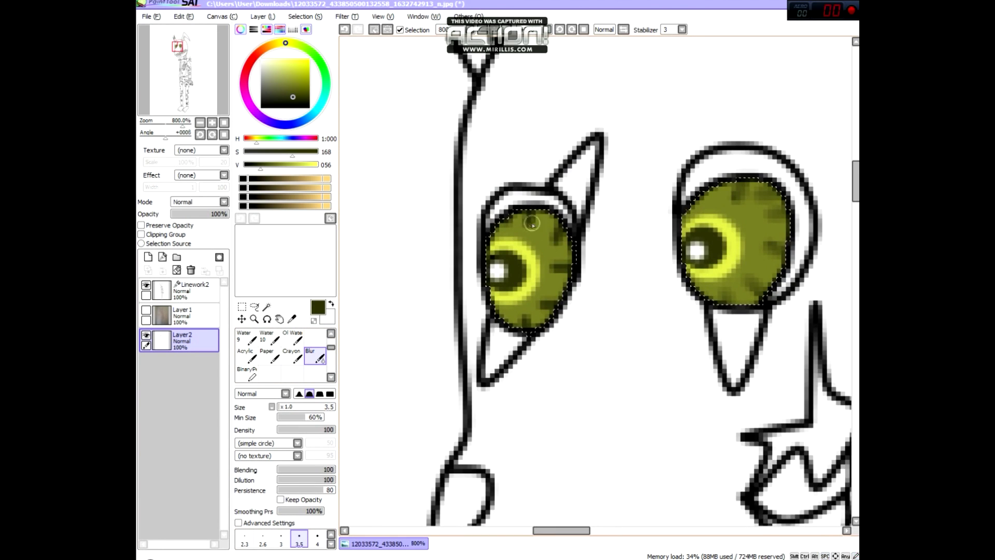
scroll(629, 417, "down", 3)
scroll(283, 357, "up", 2)
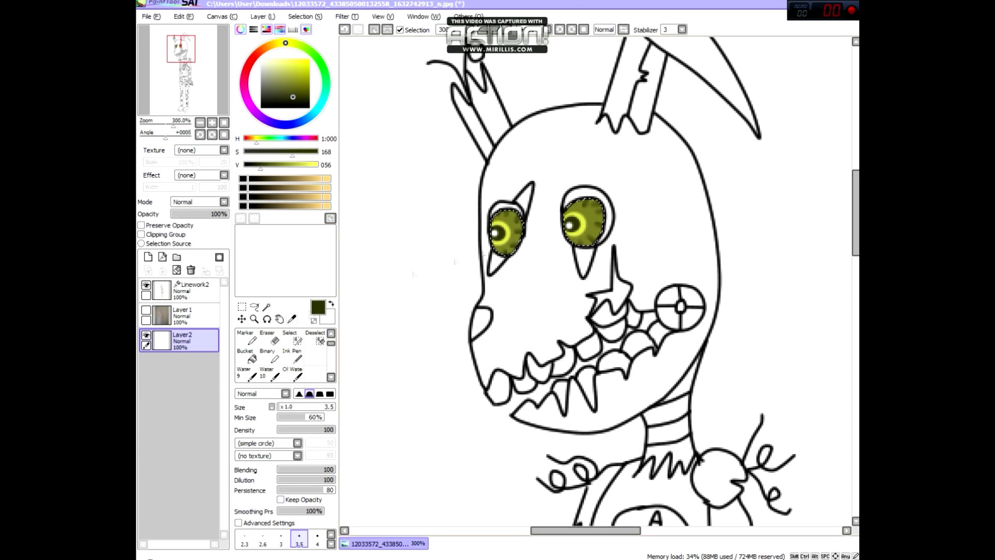
Select the eye sockets with their spikes, the cheek tear, nose and inner ears, and fill them with dark olive at value 68.
key("Page_Up")
left_click(252, 357)
key("Left")
key("Left")
key("Up")
key("Up")
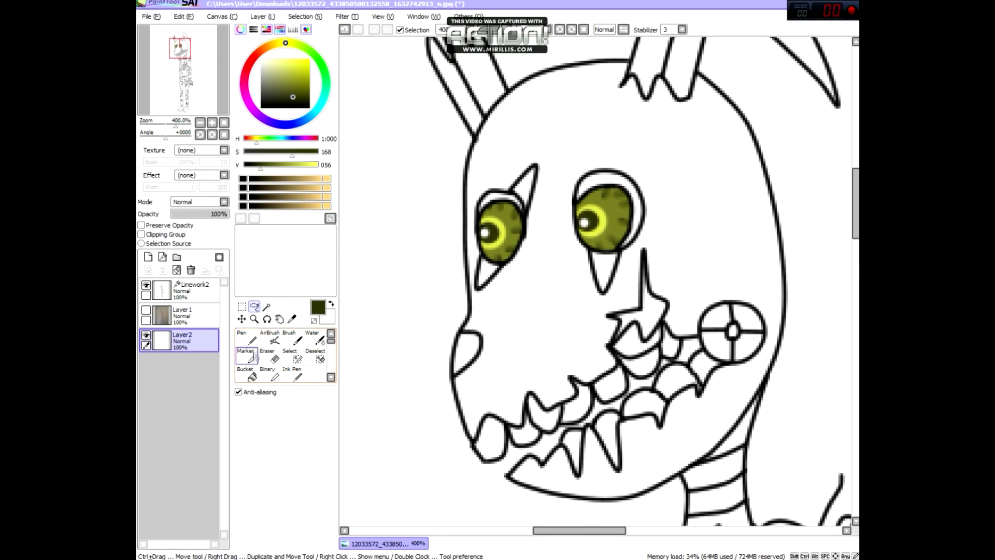
left_click(266, 306)
left_click(486, 200)
left_click(635, 207)
left_click(604, 272)
left_click(642, 311)
scroll(596, 285, "down", 3)
left_click(674, 155)
scroll(596, 285, "down", 2)
scroll(638, 421, "up", 4)
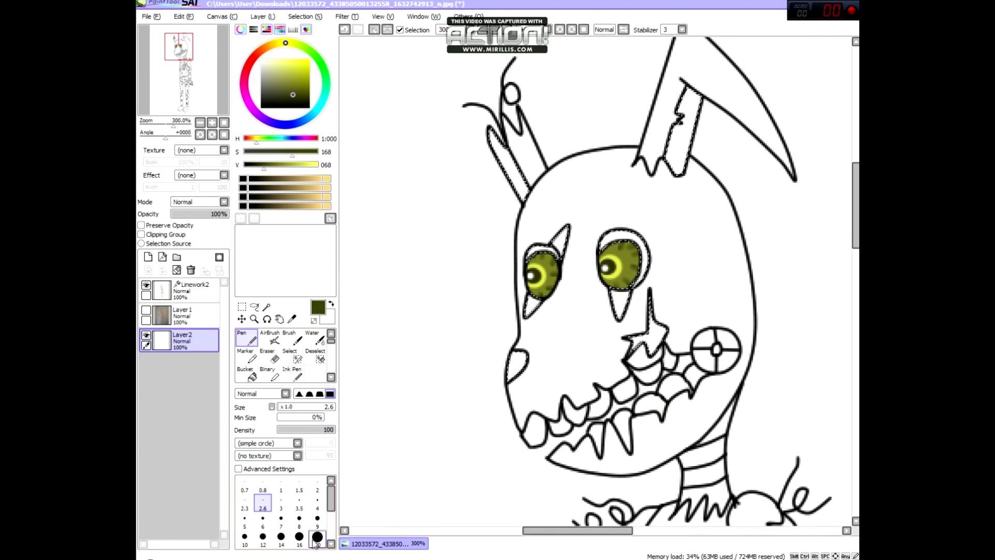
scroll(537, 247, "up", 5)
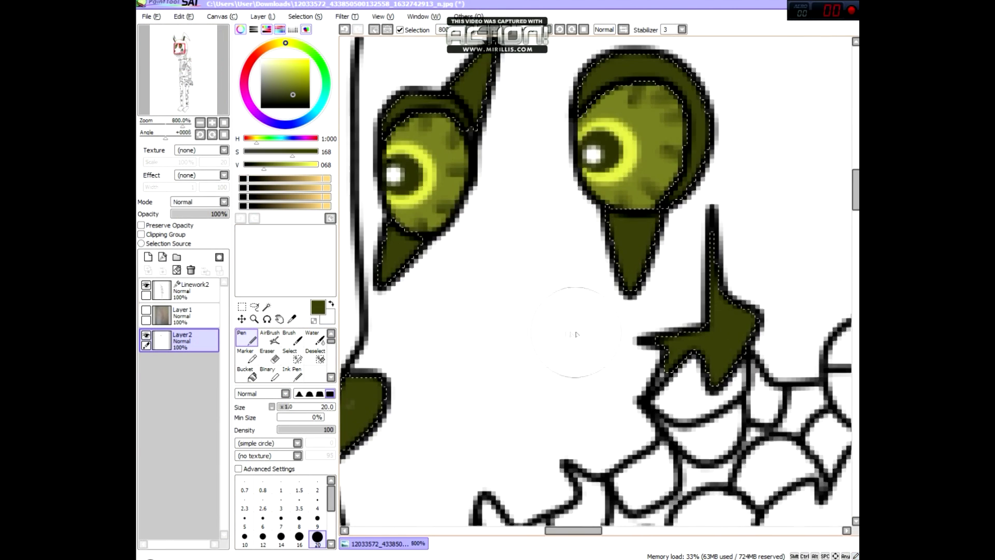
Shade the nose, cheek tear, eye sockets and inner ears with darker olive at value 40 using a size 20 pen.
left_click_drag(363, 394, 373, 425)
left_click_drag(710, 270, 705, 362)
left_click_drag(579, 314, 602, 373)
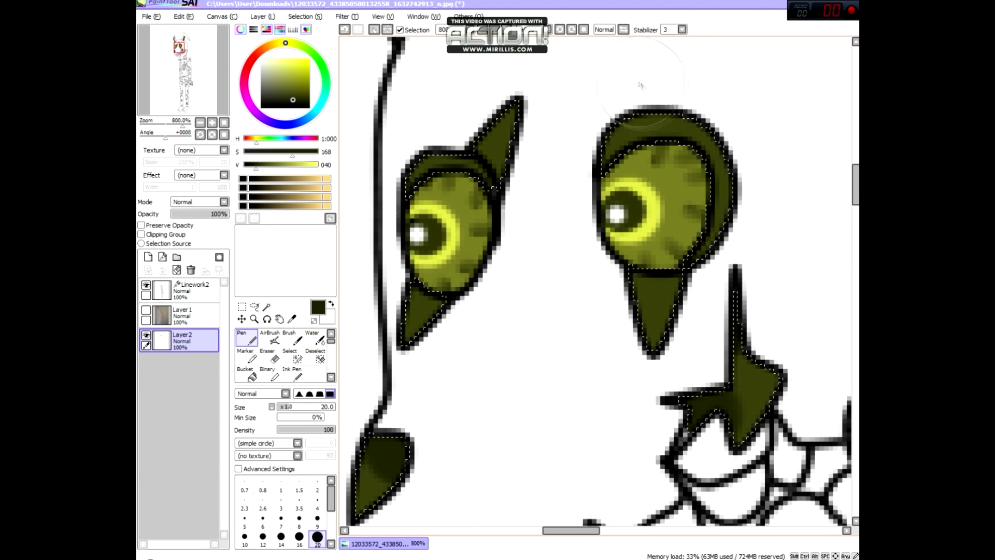
left_click_drag(436, 115, 811, 111)
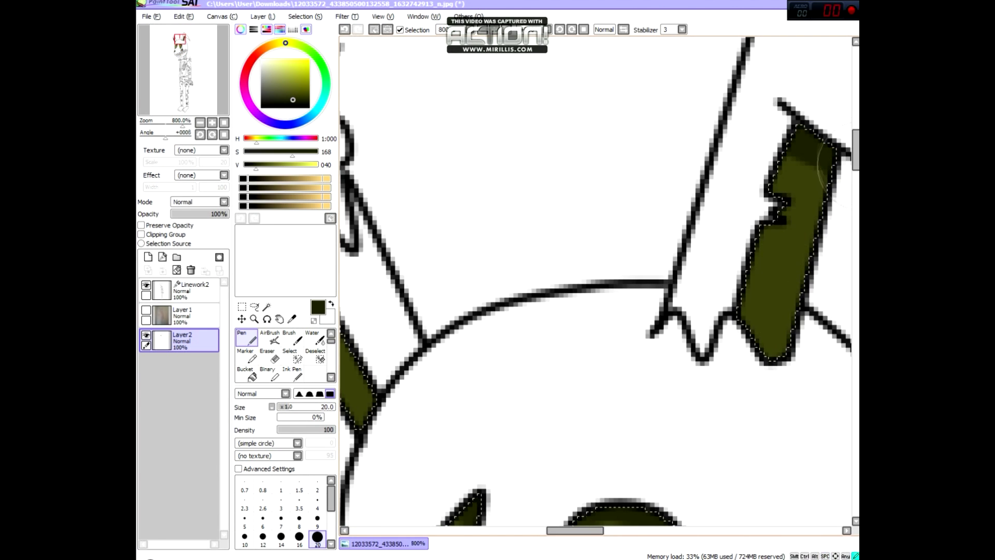
left_click_drag(766, 200, 466, 283)
scroll(691, 423, "down", 3)
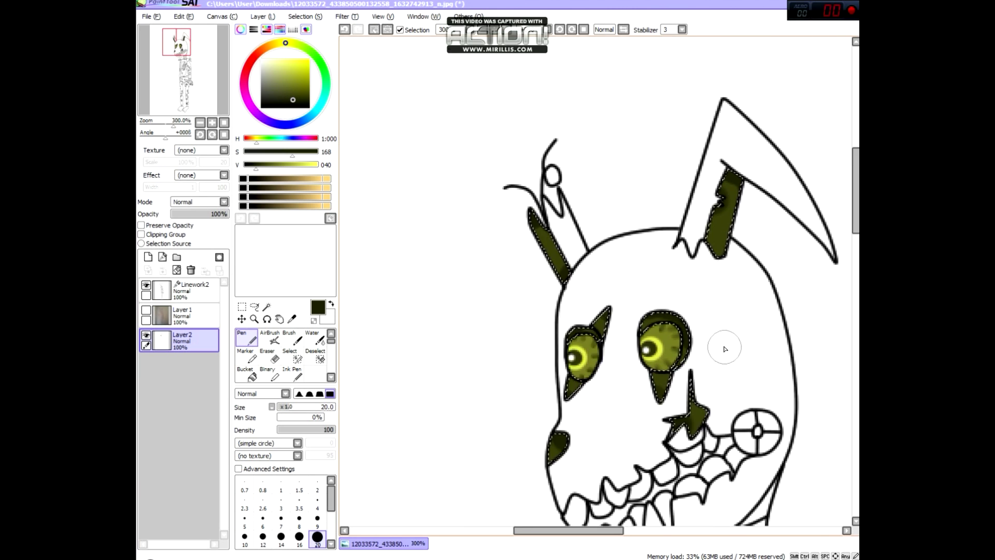
scroll(721, 344, "up", 2)
Soften the dark olive shading in the inner ears, eye sockets, nose and cheek tear with the Blur brush at size 8.
scroll(284, 352, "down", 2)
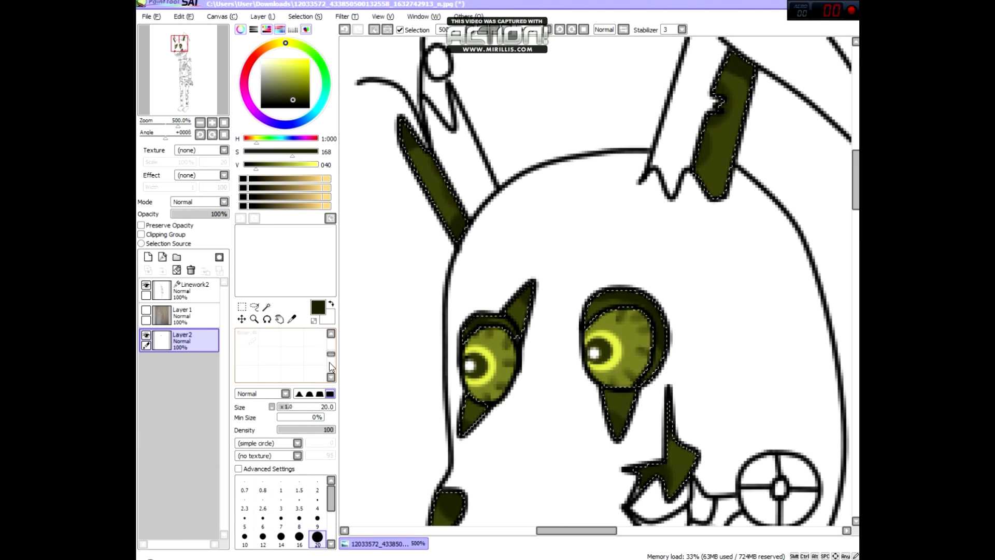
scroll(284, 358, "up", 1)
left_click(315, 356)
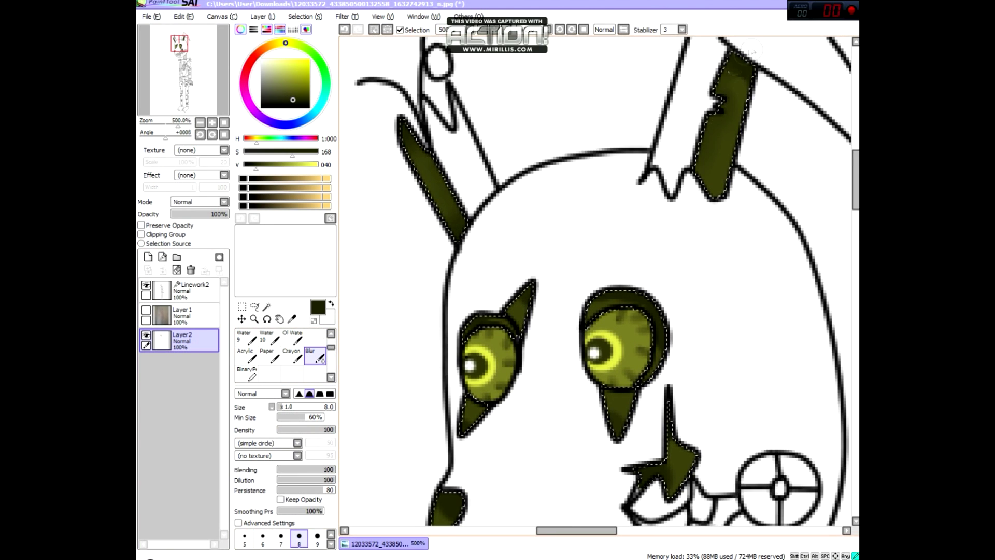
left_click_drag(715, 112, 711, 130)
scroll(660, 197, "down", 3)
scroll(596, 280, "down", 3)
key("alt+Tab")
key("alt+Tab")
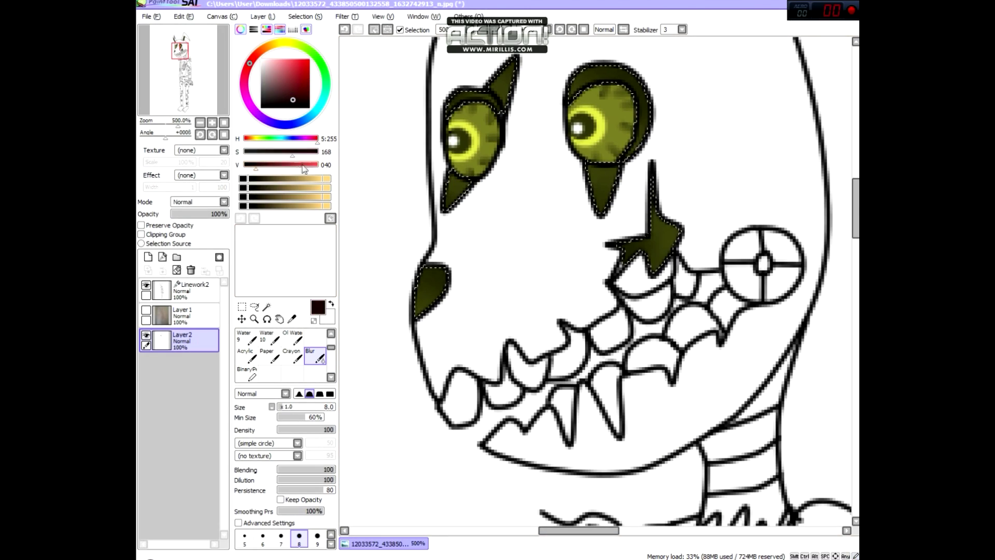
Paint dark red accents at saturation 255 and value 106 in the eye sockets and inner ears with a size 2.3 pen.
key("n")
scroll(598, 199, "up", 2)
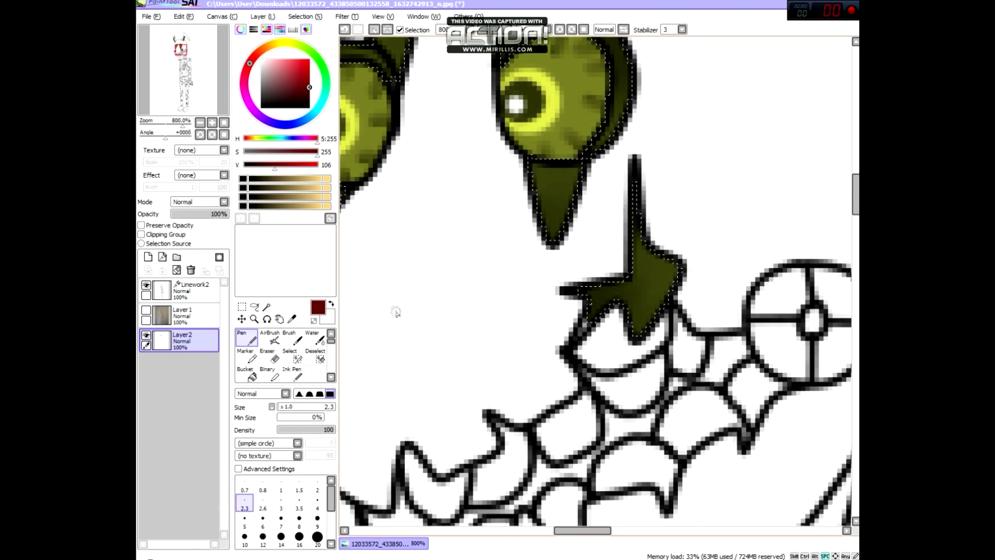
left_click_drag(648, 223, 640, 253)
scroll(570, 259, "up", 2)
left_click_drag(401, 234, 410, 221)
left_click_drag(414, 336, 442, 351)
left_click_drag(629, 323, 675, 324)
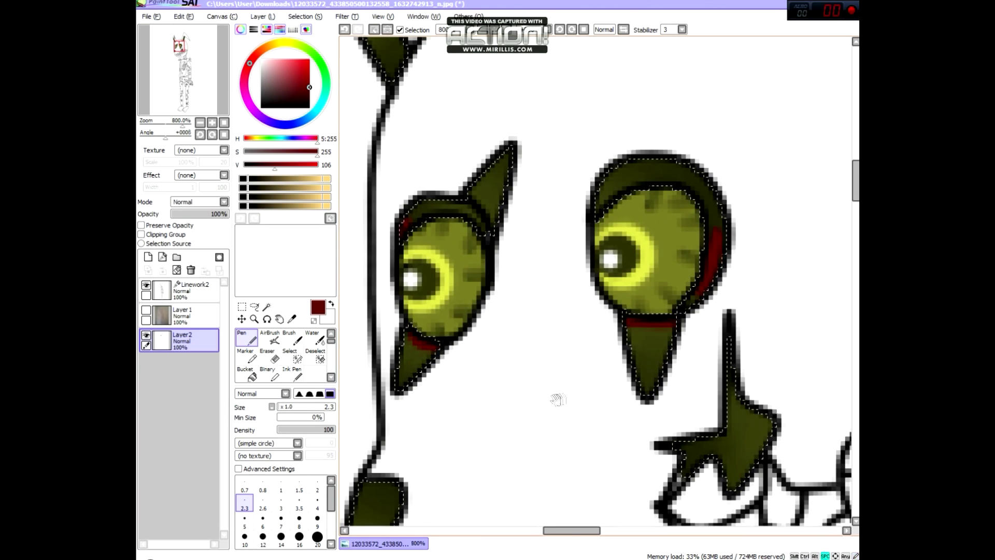
left_click_drag(581, 400, 636, 296)
key("alt+Tab")
key("alt+Tab")
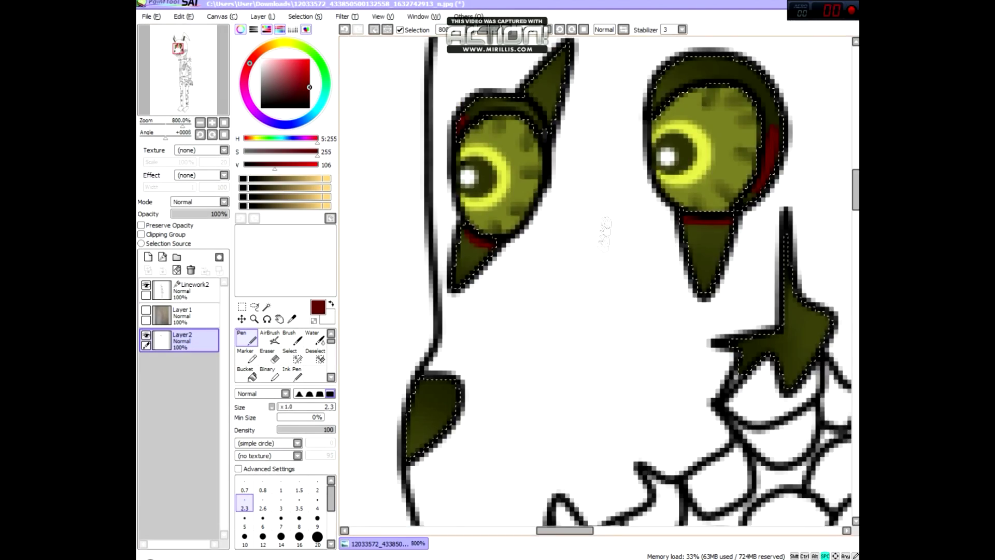
scroll(485, 296, "up", 5)
scroll(485, 296, "down", 2)
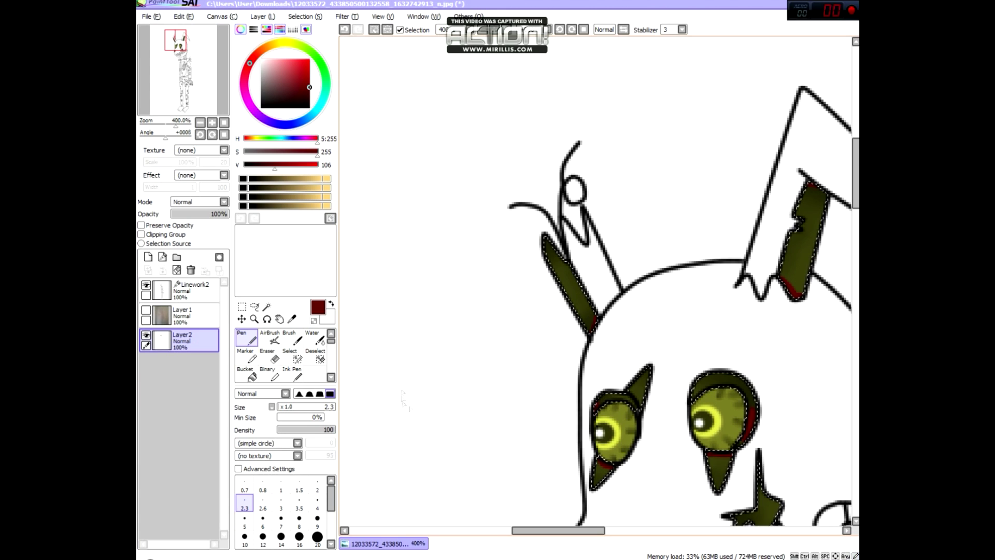
Blend the dark red accents in the inner ears and eye sockets using the Blur brush at size 8.
scroll(283, 358, "down", 2)
left_click(315, 372)
scroll(673, 313, "down", 3)
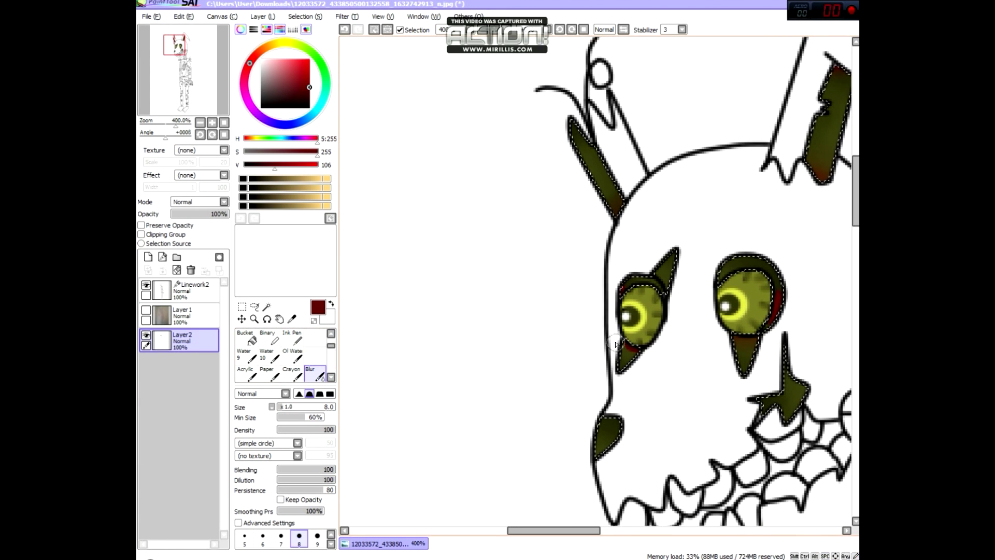
scroll(709, 314, "down", 2)
scroll(708, 315, "down", 1)
Clear the current selection and select the upper and lower teeth with the Magic Wand.
key("ctrl+d")
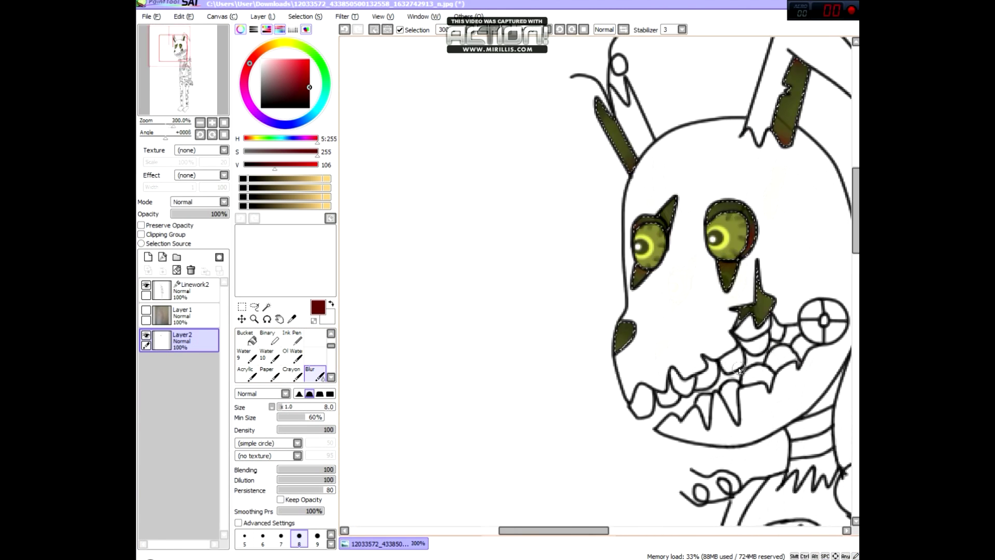
scroll(282, 357, "up", 2)
left_click(266, 307)
scroll(606, 309, "up", 2)
left_click(605, 308)
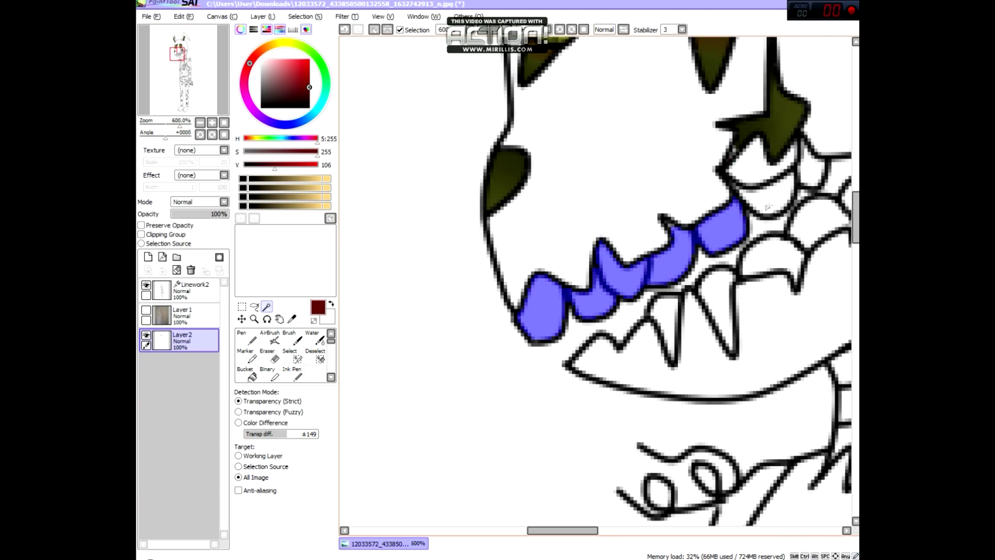
left_click_drag(798, 237, 627, 244)
scroll(627, 244, "up", 1)
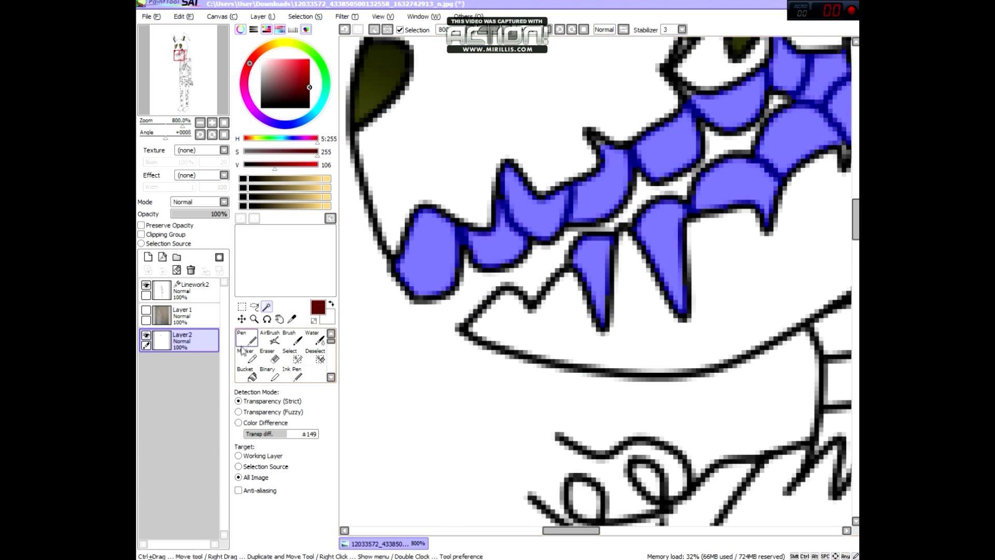
Fill the selected teeth with pale greyish olive at saturation 52 and value 152 using a size 16 pen.
key("n")
left_click(285, 42)
left_click_drag(259, 152, 280, 152)
left_click_drag(280, 151, 280, 151)
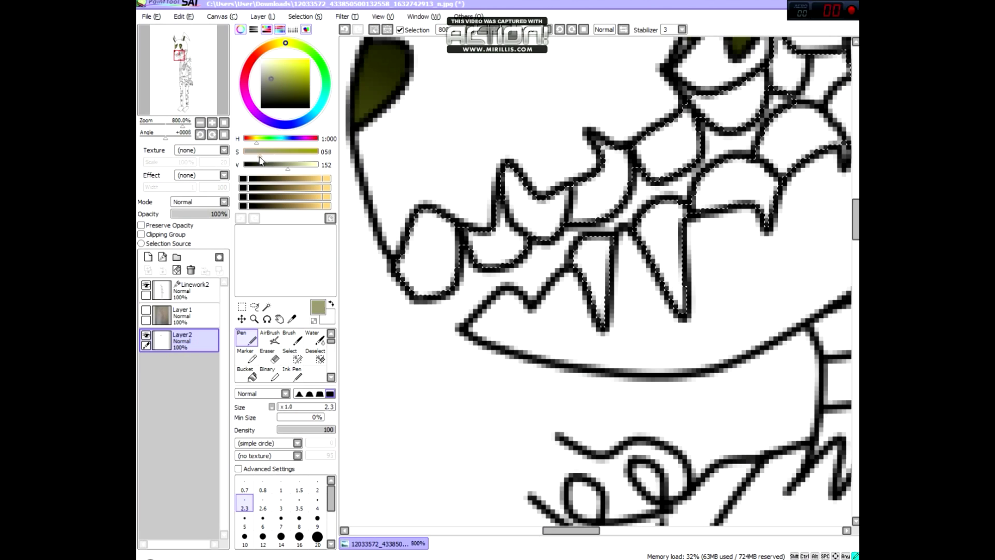
left_click_drag(409, 243, 435, 259)
left_click_drag(518, 197, 725, 155)
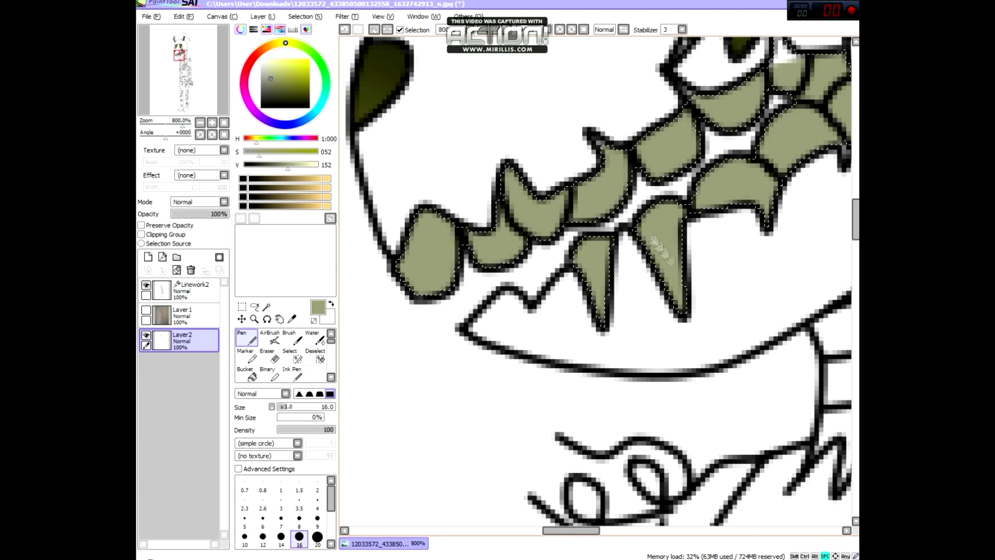
Shade the tooth edges with olive at saturation 108 using the size 16 pen, and soften them with the size 8 Blur brush.
scroll(596, 285, "down", 1)
left_click(299, 536)
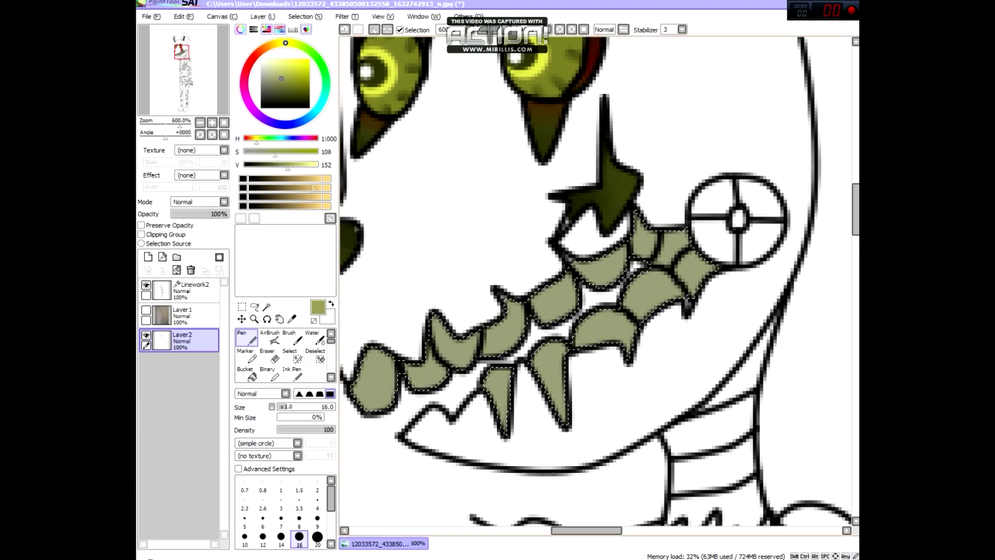
scroll(518, 311, "down", 1)
scroll(518, 311, "up", 1)
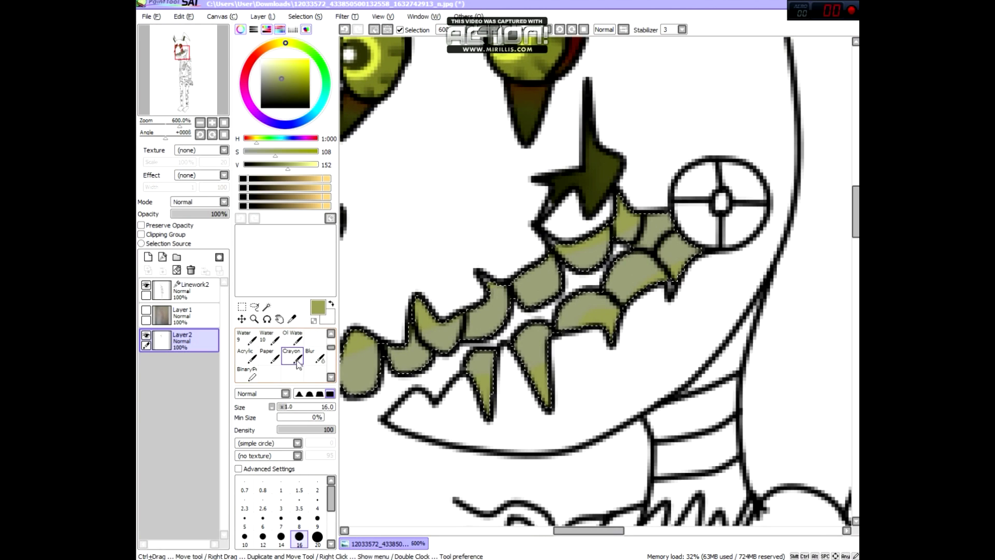
scroll(282, 358, "down", 2)
left_click(315, 357)
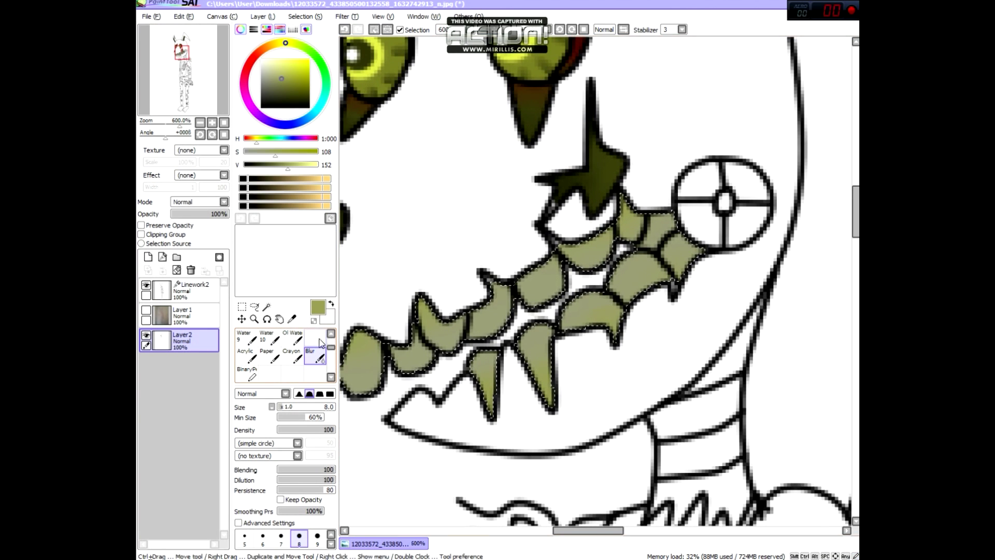
Paint dark red stains at saturation 255 and value 84 on the tooth tips and edges with a size 2.3 pen.
left_click(316, 138)
left_click(317, 164)
scroll(283, 357, "up", 2)
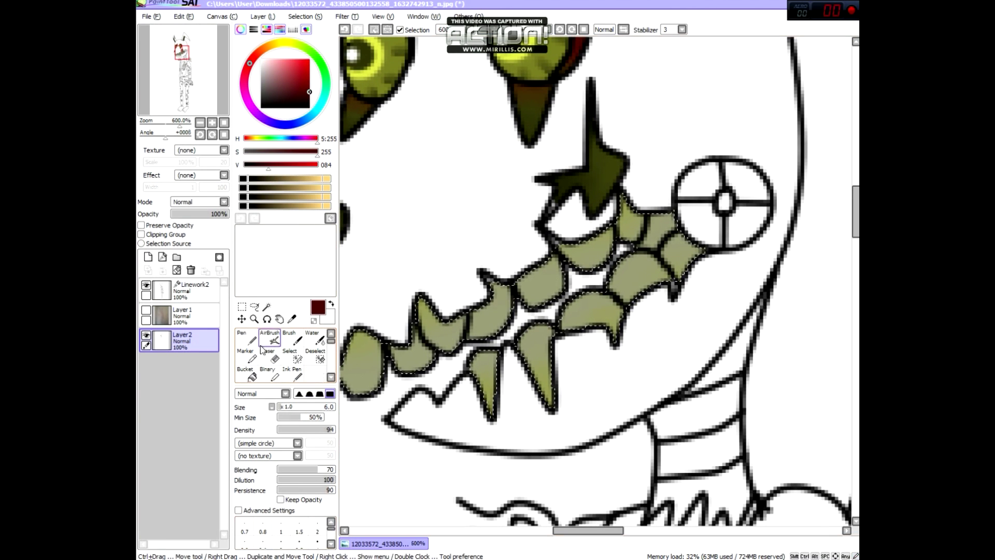
left_click(247, 337)
left_click_drag(488, 388, 491, 409)
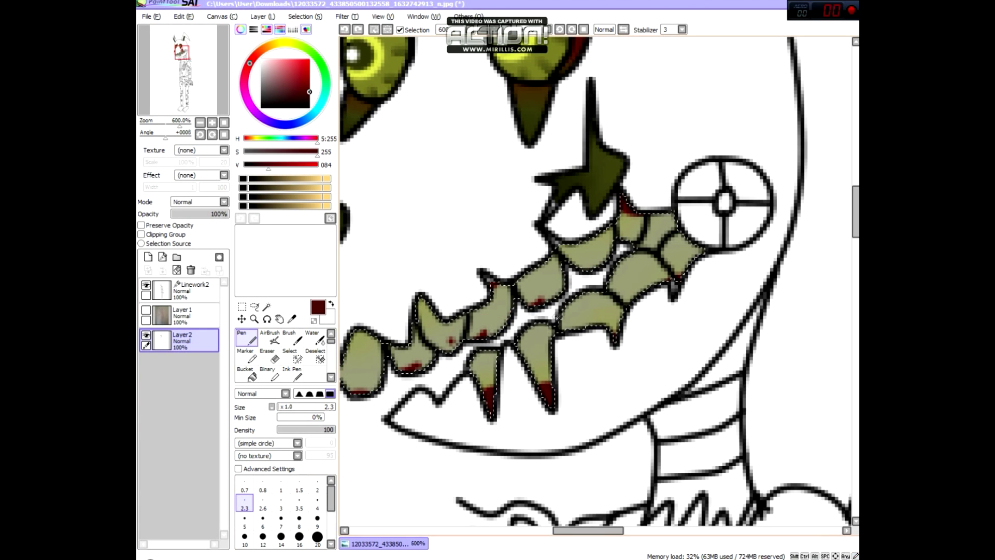
scroll(441, 389, "up", 1)
Blend the dark red stains into the teeth with the Blur brush at size 8.
scroll(282, 358, "down", 2)
left_click(314, 357)
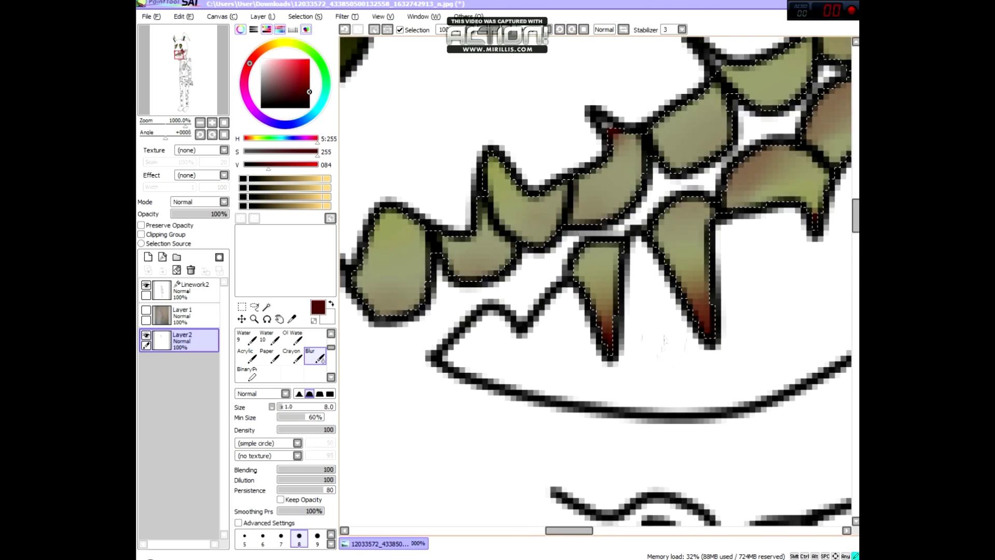
scroll(577, 311, "down", 1)
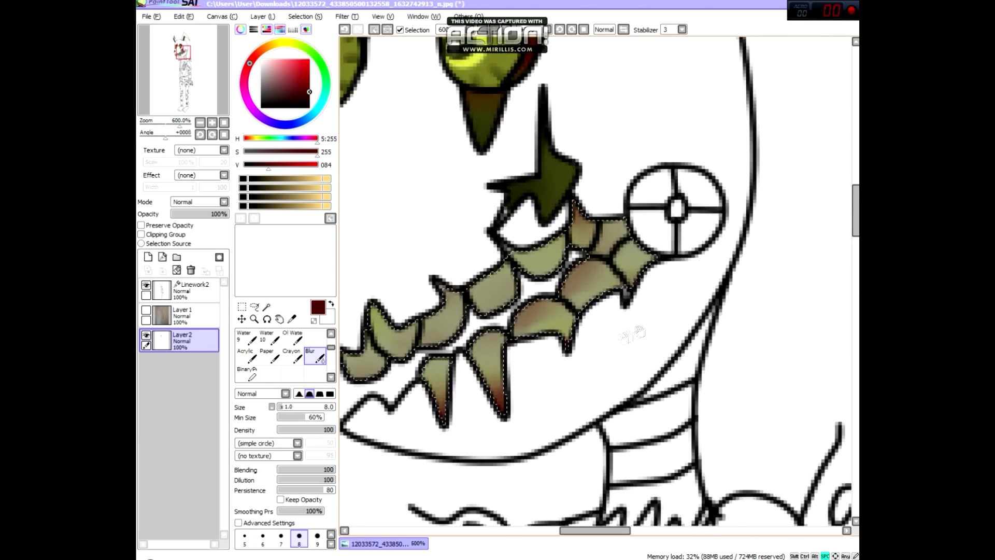
Select the round jaw hinge and fill it with neutral grey at value 154 using a size 20 pen.
left_click(254, 307)
left_click(266, 307)
left_click(685, 256)
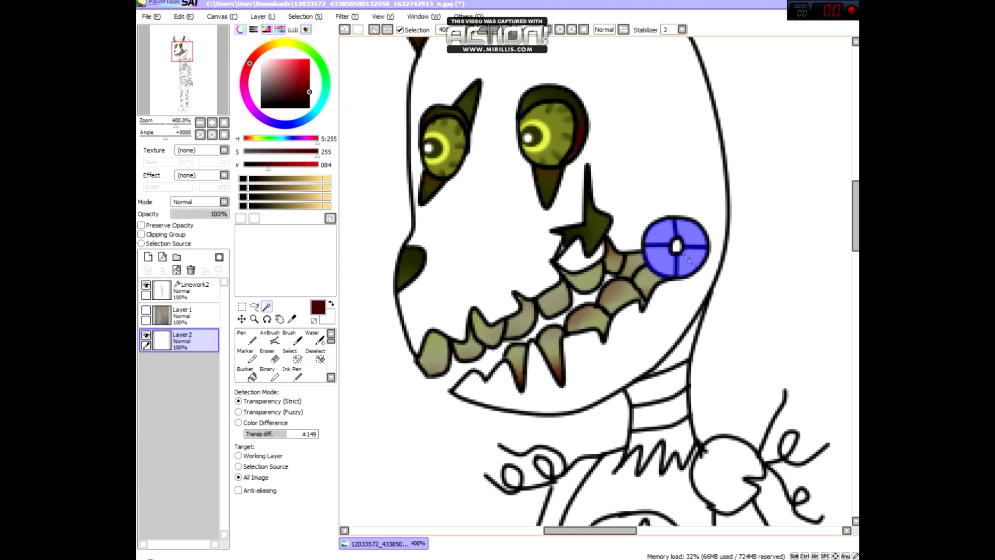
left_click_drag(281, 171, 289, 171)
left_click(252, 338)
scroll(782, 296, "up", 3)
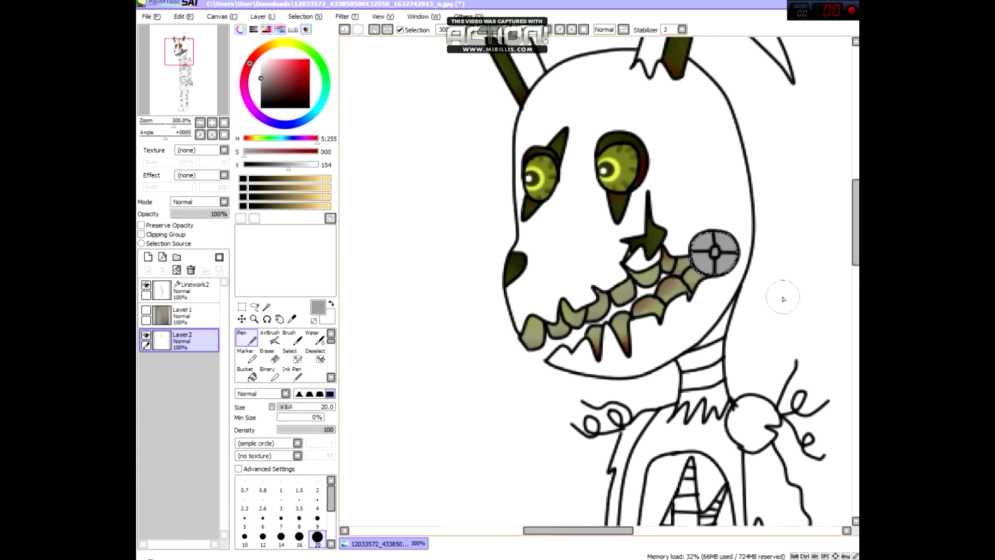
Shade the jaw hinge's centre and spokes with dark grey at value 60, and soften the shading with the size 8 Blur brush.
scroll(698, 176, "up", 1)
mouse_move(650, 96)
left_mouse_down()
mouse_move(645, 166)
mouse_move(717, 223)
left_mouse_up()
left_click(314, 357)
scroll(720, 222, "down", 4)
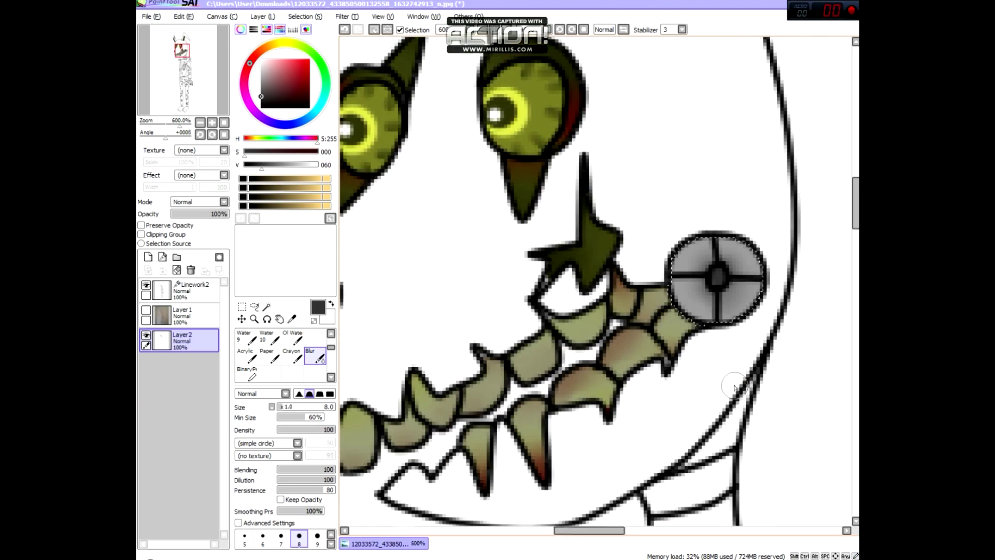
Select the blank face area of the head and the outer ears with the Magic Wand.
key("w")
left_click(559, 282)
scroll(559, 282, "down", 4)
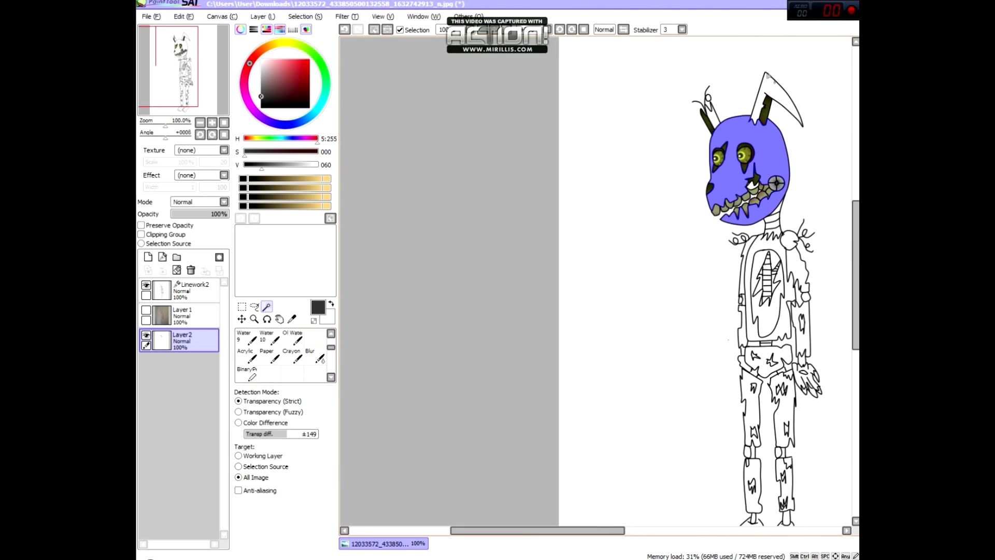
scroll(560, 282, "up", 4)
scroll(242, 347, "up", 2)
Fill the selected head and outer ears with olive at saturation 165 and value 136 using a size 120 pen.
left_click(243, 340)
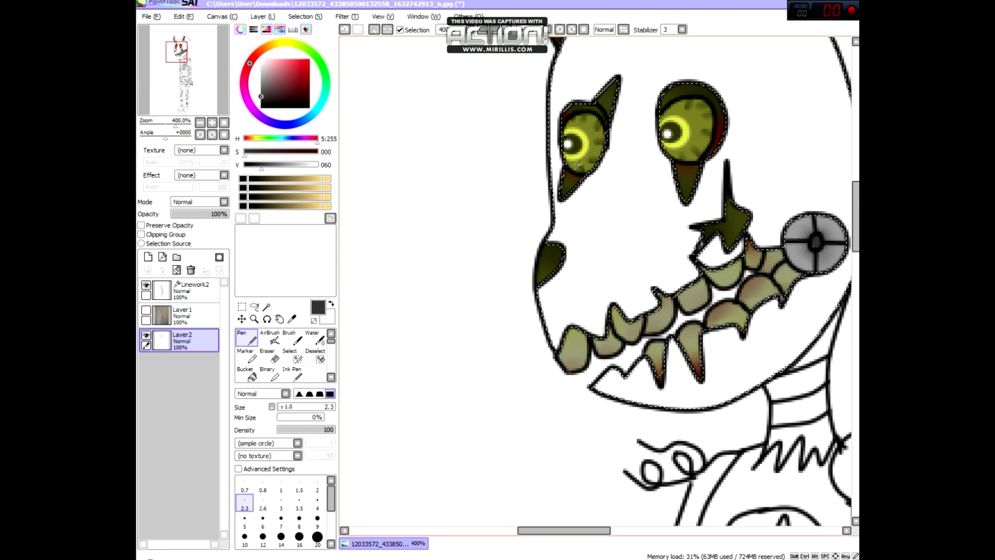
left_click(549, 262, "alt")
scroll(280, 513, "down", 3)
left_click(317, 537)
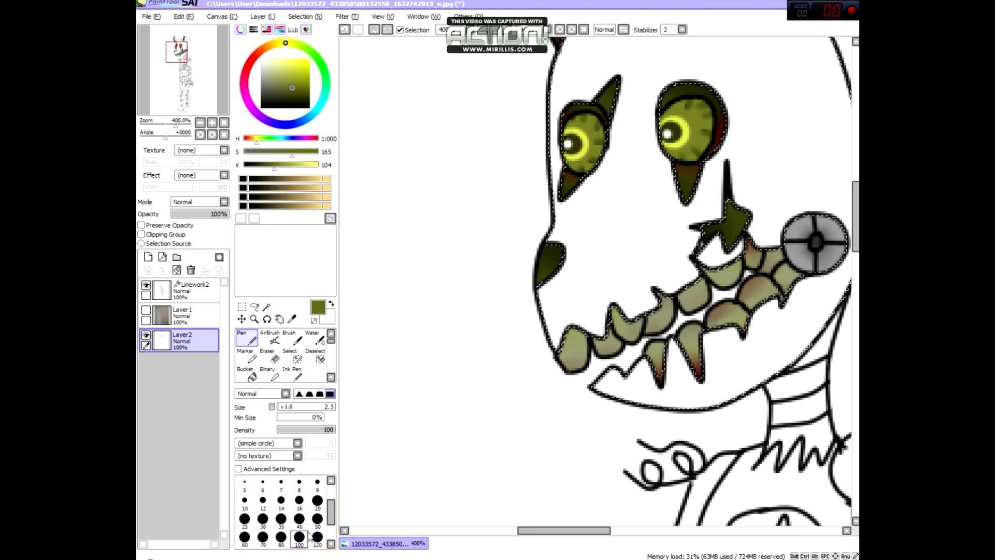
left_click_drag(596, 129, 699, 311)
scroll(595, 311, "down", 2)
scroll(564, 378, "up", 1)
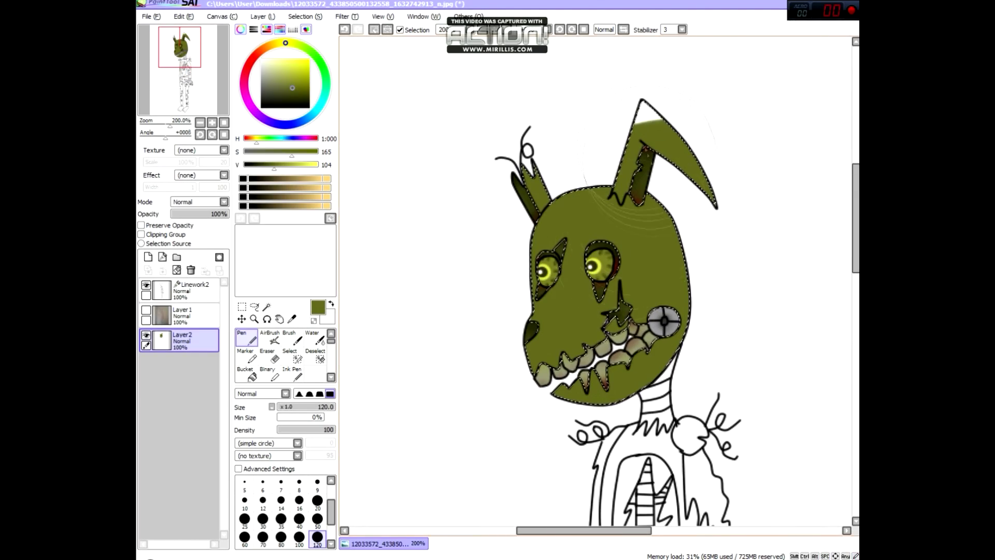
scroll(636, 326, "up", 1)
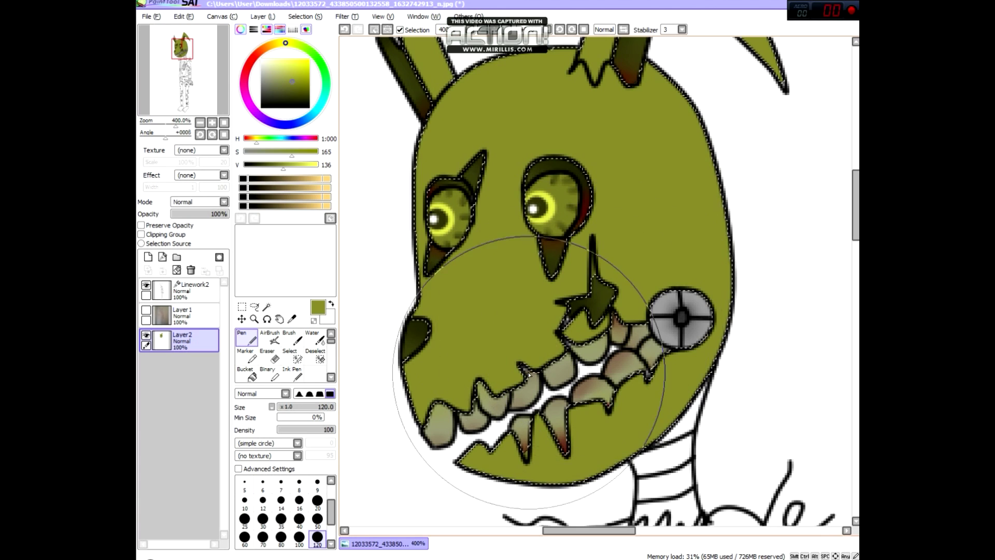
Shade around the mouth, jaw hinge, eyes, nose, cheek tear and ear bases with olive at value 94 using a size 10 pen.
left_click(271, 165)
left_click(245, 500)
mouse_move(420, 373)
left_mouse_down()
mouse_move(493, 451)
mouse_move(539, 441)
mouse_move(691, 300)
left_mouse_up()
left_click_drag(542, 254, 446, 269)
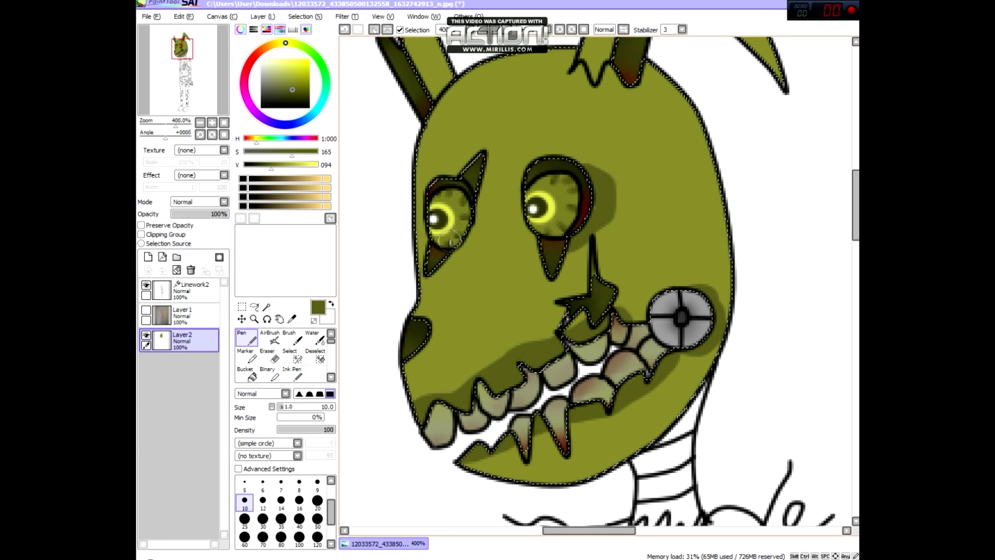
left_click_drag(482, 196, 606, 311)
left_click_drag(414, 316, 596, 300)
scroll(577, 212, "up", 3)
mouse_move(596, 225)
left_mouse_down()
mouse_move(573, 228)
mouse_move(642, 241)
mouse_move(674, 228)
left_mouse_up()
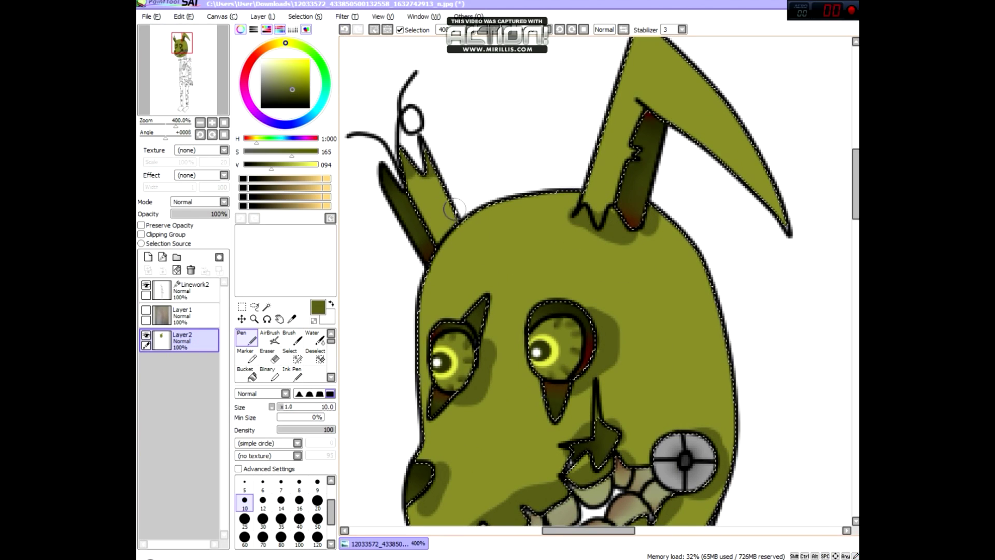
Soften the darker olive shadows across the face and ears with the Blur brush at size 8.
scroll(454, 214, "down", 3)
key("b")
left_click_drag(413, 363, 579, 307)
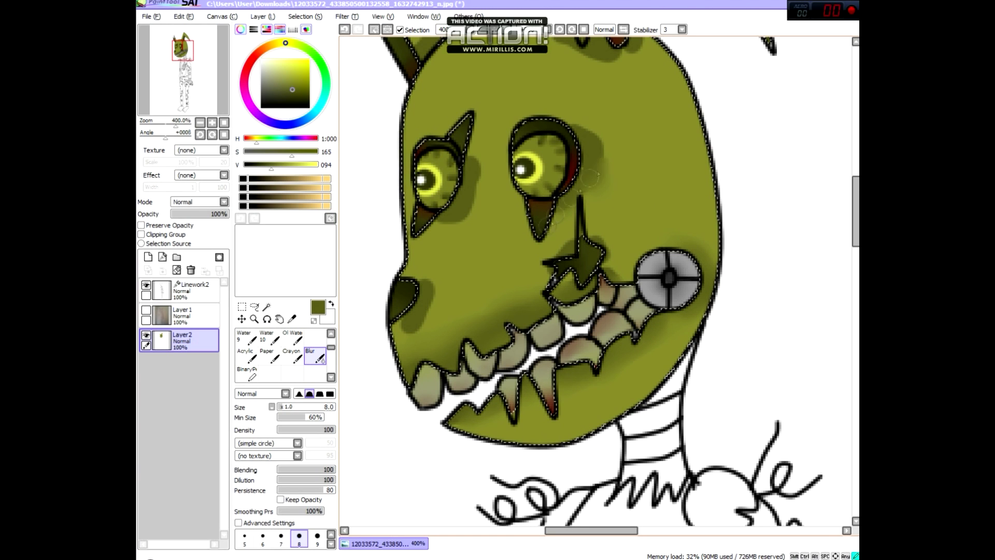
scroll(614, 207, "up", 3)
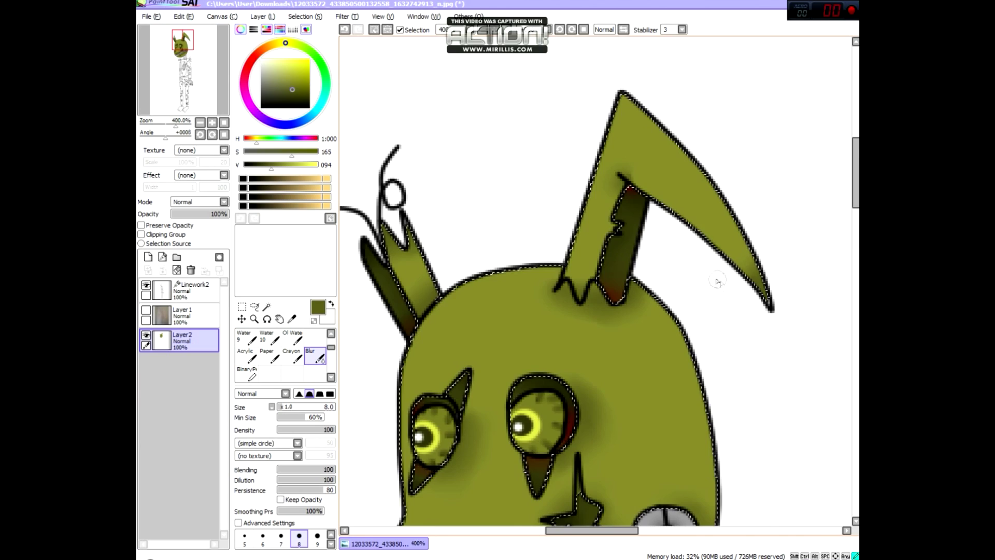
scroll(718, 281, "down", 5)
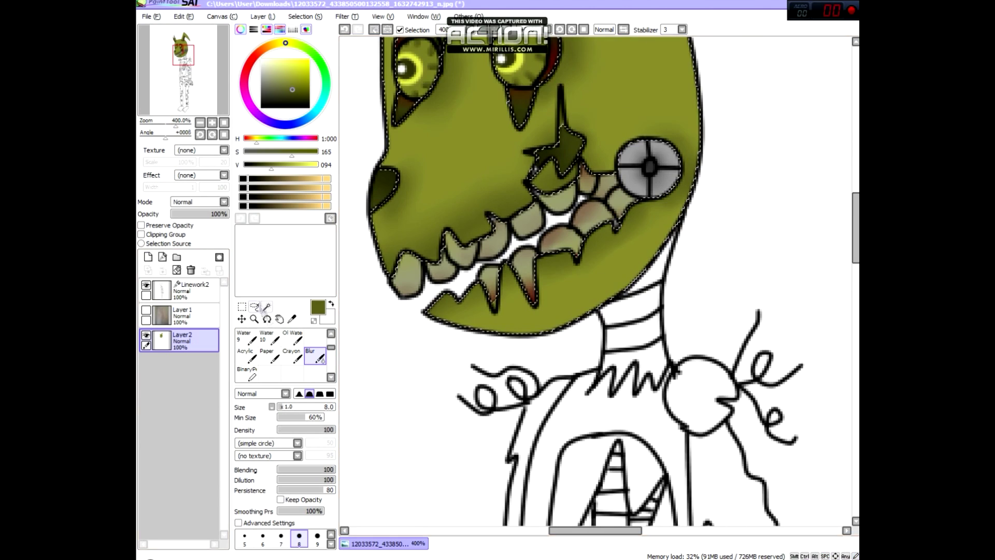
Replace the head selection with a Magic Wand selection of the neck sections down to the jagged collar.
left_click(266, 306)
left_click(661, 264)
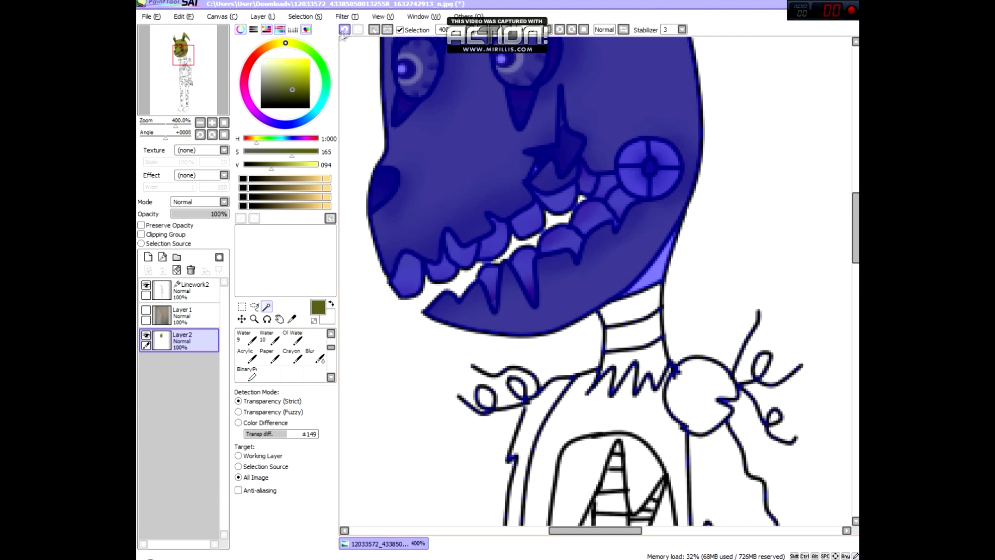
left_click(630, 311)
left_click(637, 358)
scroll(637, 358, "up", 2)
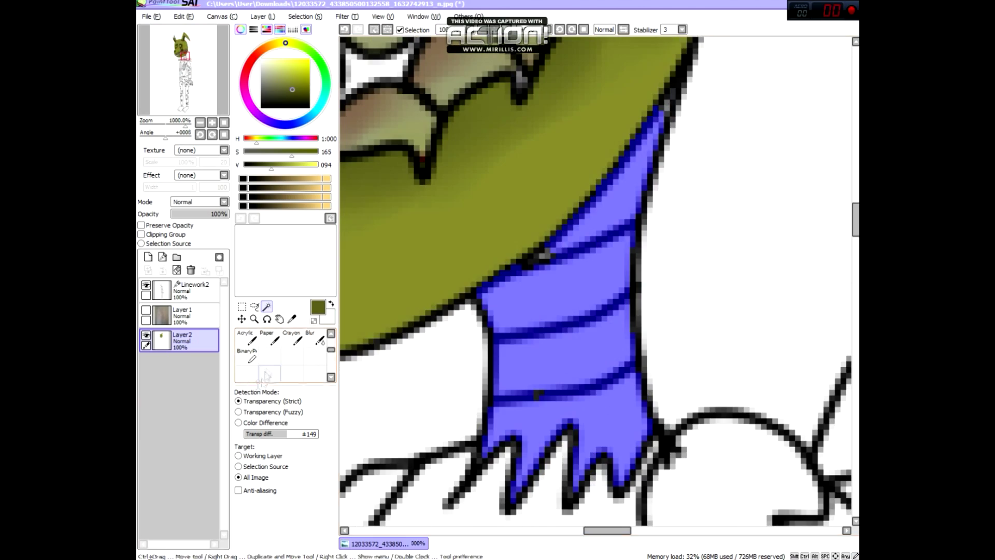
Fill the selected neck sections with muted olive at saturation 90 and value 152 using the size 10 pen.
key("n")
left_click_drag(498, 321, 470, 254)
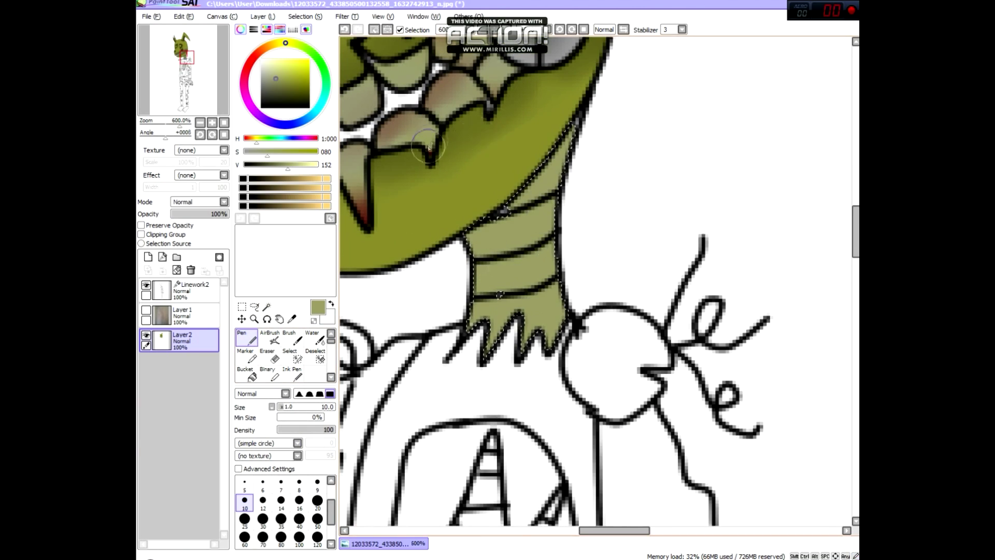
scroll(428, 148, "down", 2)
scroll(428, 148, "up", 3)
scroll(428, 147, "down", 3)
scroll(428, 148, "up", 1)
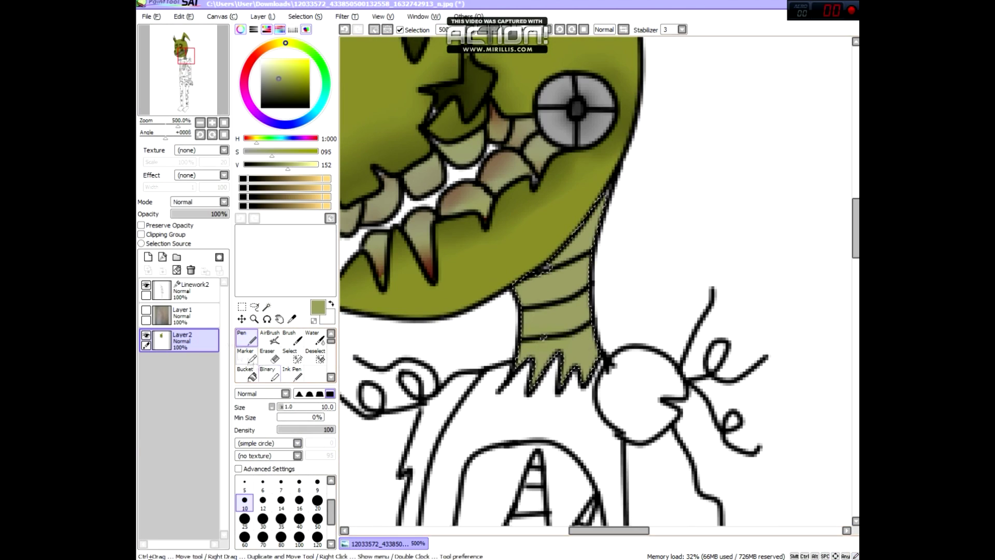
scroll(423, 218, "down", 1)
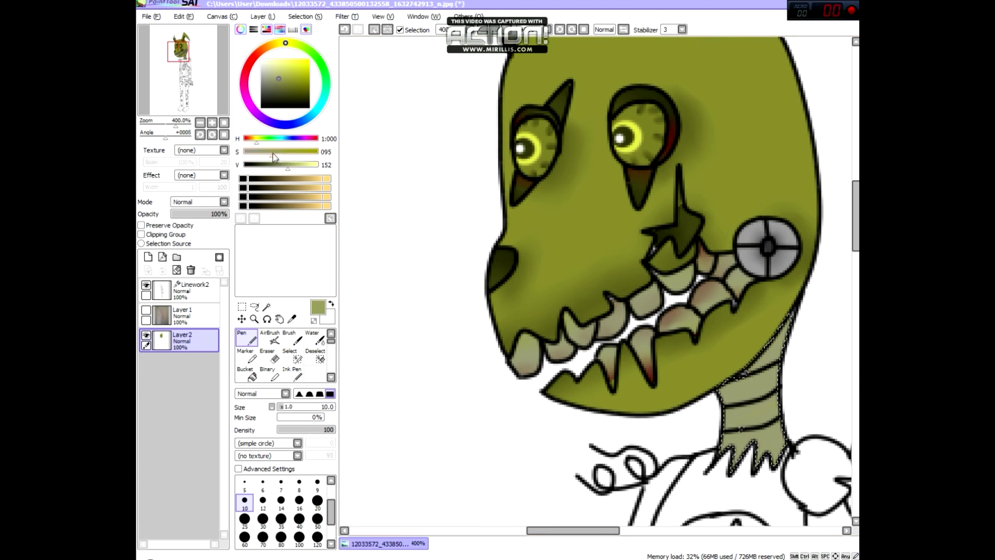
left_click_drag(275, 157, 288, 152)
left_click_drag(772, 362, 671, 299)
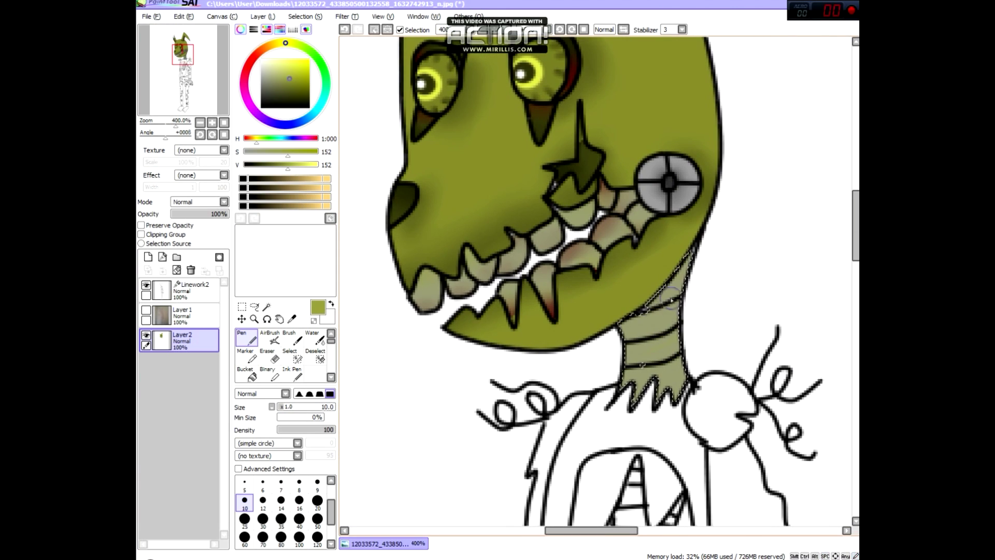
scroll(645, 313, "up", 4)
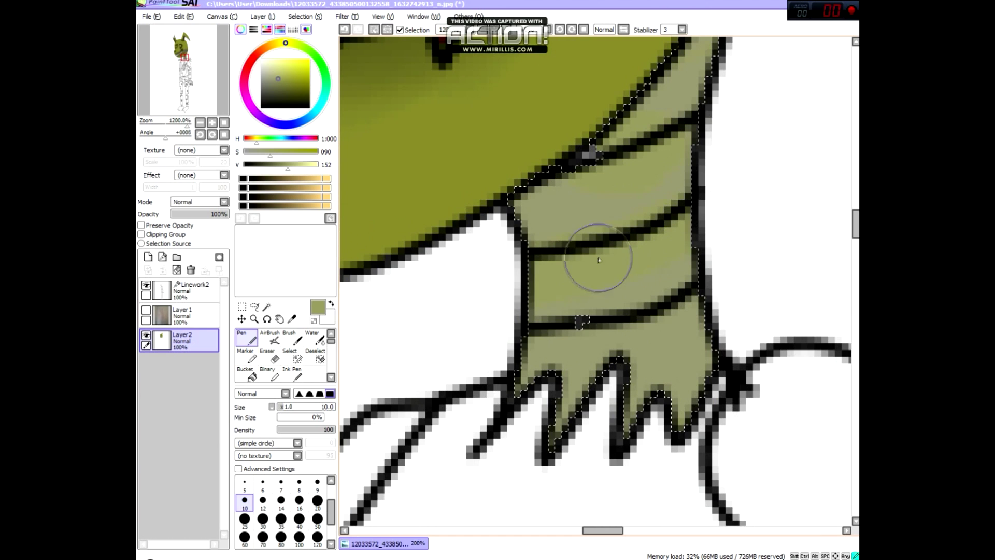
Shade the neck bands along their fold lines with grey-olive at saturation 75 and value 102, and soften the shading.
key("b")
left_click_drag(275, 168, 273, 167)
key("n")
left_click_drag(669, 171, 523, 204)
left_click_drag(684, 239, 534, 270)
left_click_drag(689, 290, 518, 350)
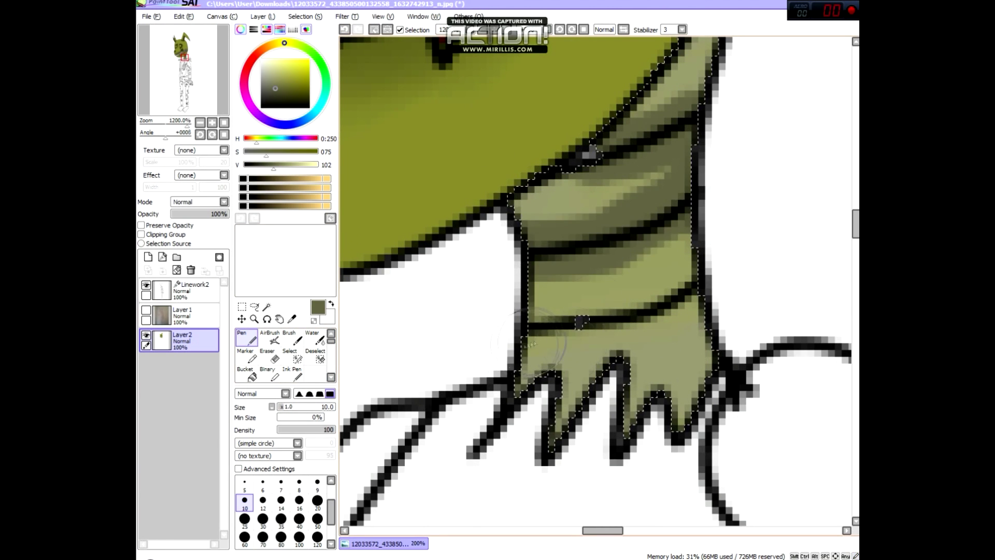
scroll(517, 350, "down", 5)
key("b")
scroll(749, 277, "down", 1)
scroll(749, 277, "up", 2)
Select the torso, arms, pelvis, hand, thighs and shins with the Magic Wand, leaving the tears and joints out.
left_click(266, 307)
left_click(638, 300)
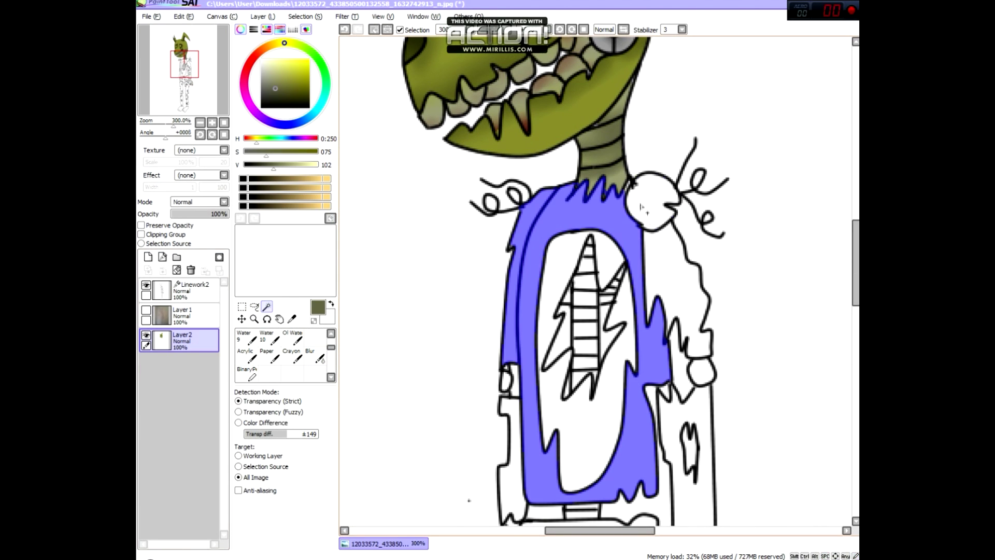
left_click(684, 290)
left_click(692, 441)
left_click_drag(689, 456, 689, 176)
left_click(710, 336)
left_click_drag(648, 264, 647, 187)
left_click(645, 182)
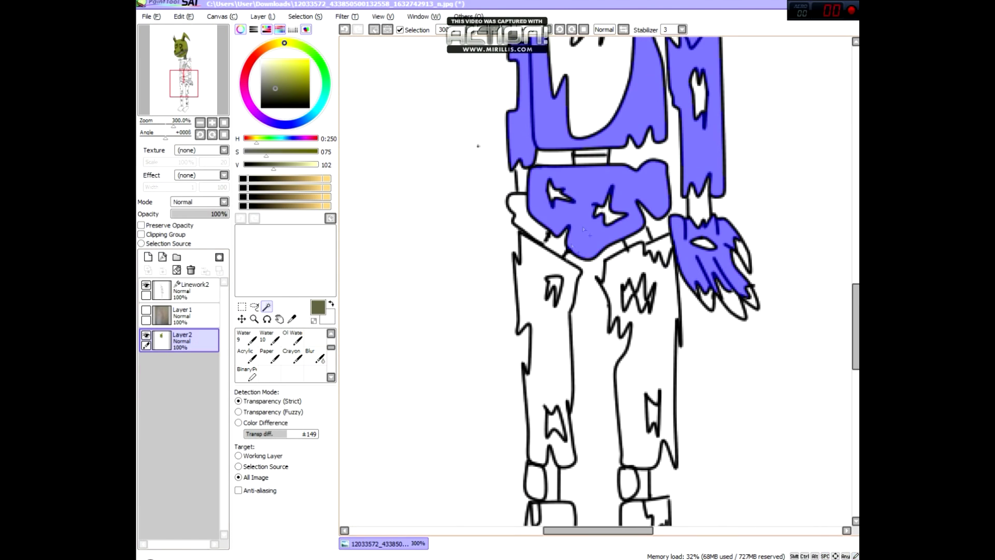
left_click(654, 353)
left_click_drag(654, 467, 653, 197)
left_click(642, 290)
Patch the left ankle's outline on Linework2 with the size 2.3 Curve tool, and return to Layer2 for Magic Wand selection.
left_click(192, 290)
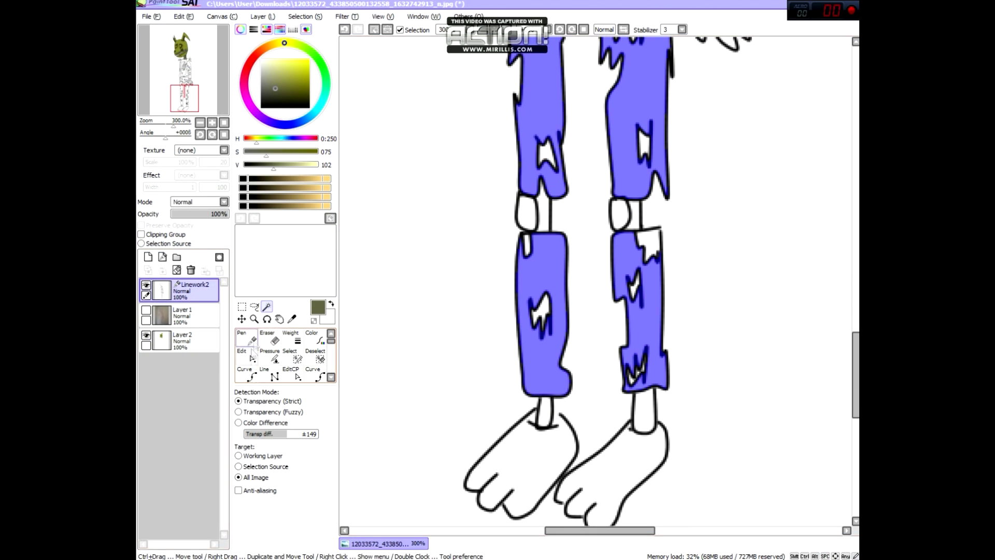
left_click(244, 372)
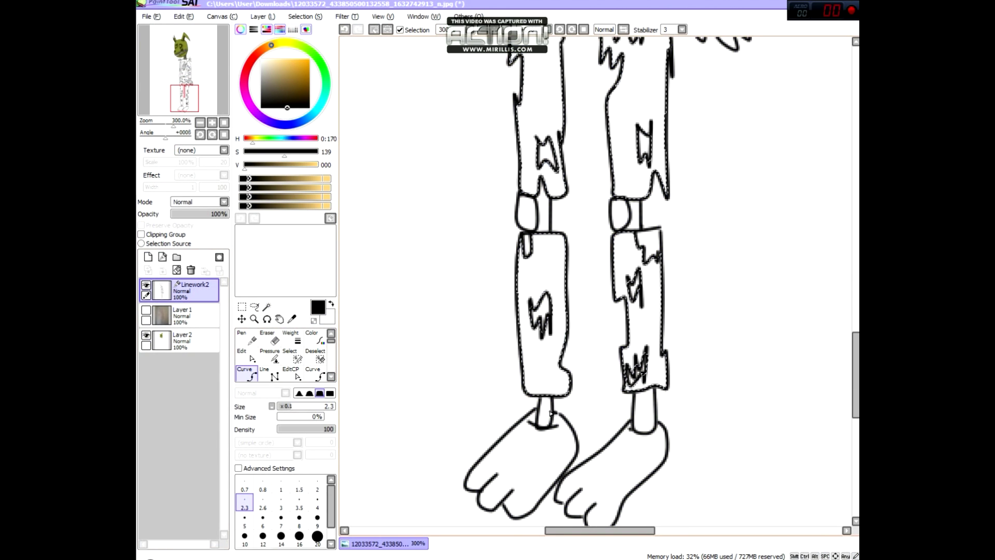
scroll(552, 414, "up", 1)
scroll(518, 311, "down", 1)
left_click(182, 339)
scroll(483, 309, "down", 6)
scroll(483, 309, "up", 5)
left_click(266, 306)
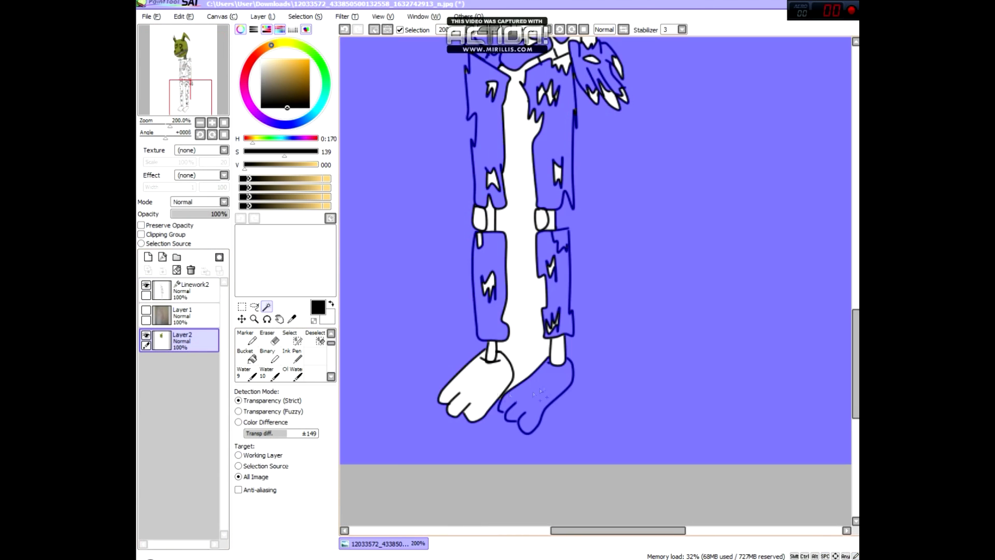
Patch the right foot's outline near the toes on Linework2 with the Curve tool, and extend the Layer2 selection to the hip piece.
scroll(505, 172, "up", 2)
left_click(186, 288)
left_click(244, 372)
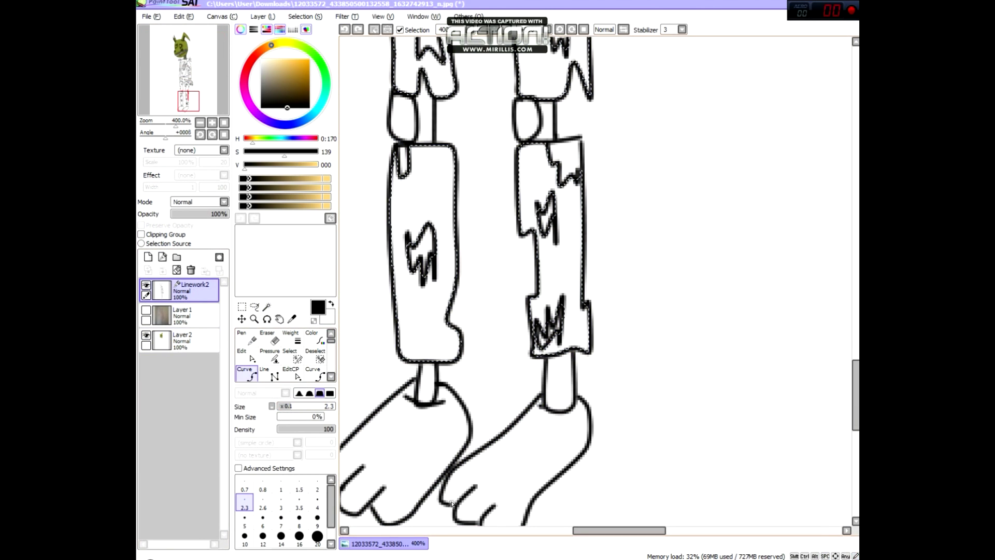
scroll(452, 502, "up", 10)
left_click(182, 340)
left_click(267, 306)
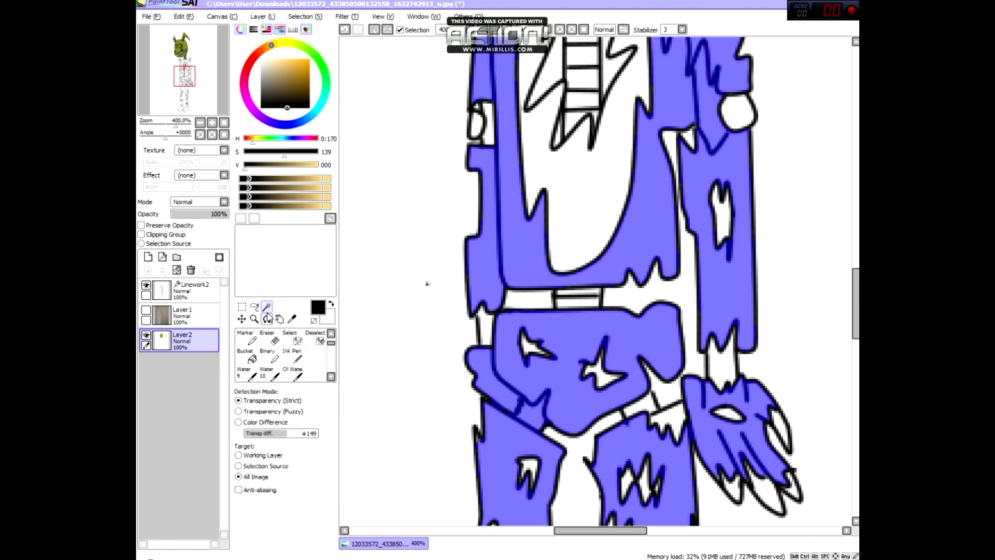
Close the remaining gap in the right foot's outline on Linework2 and add both feet to the selection on Layer2.
scroll(525, 184, "down", 10)
left_click(717, 333)
scroll(717, 333, "up", 2)
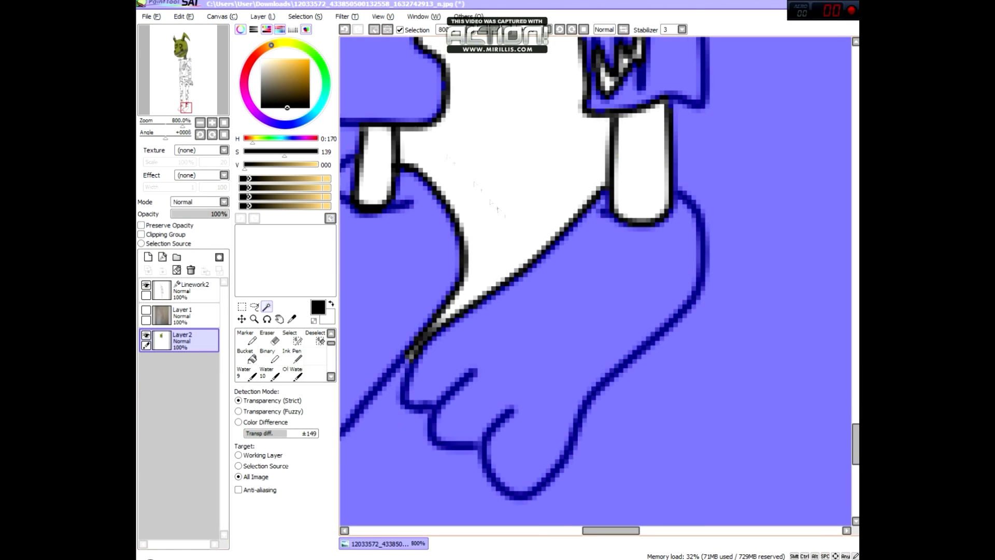
left_click(187, 288)
scroll(596, 280, "down", 2)
left_click(181, 340)
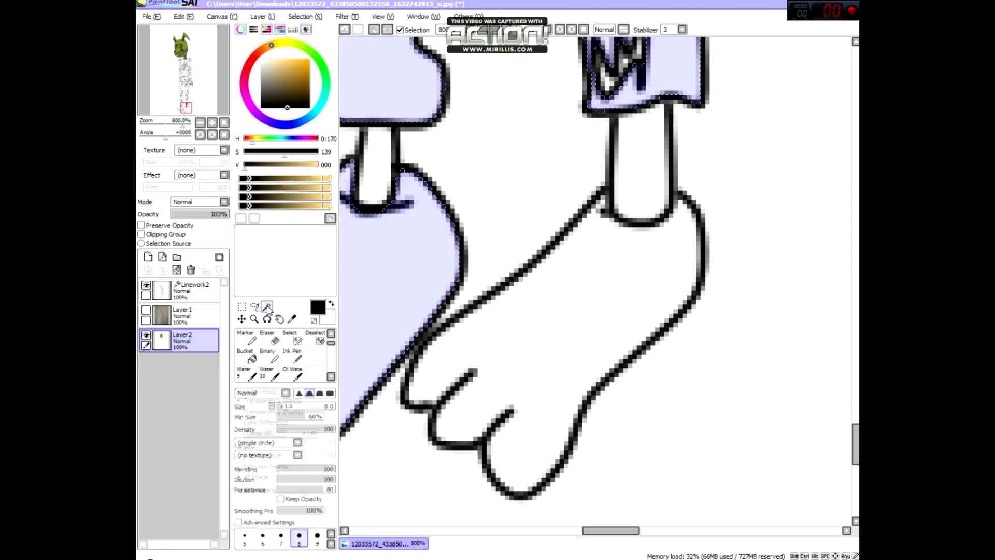
scroll(589, 266, "down", 3)
scroll(589, 266, "up", 1)
Fill the selected body, limbs and feet with olive at saturation 163 and value 136 using a size 120 pen.
scroll(589, 266, "up", 8)
key("n")
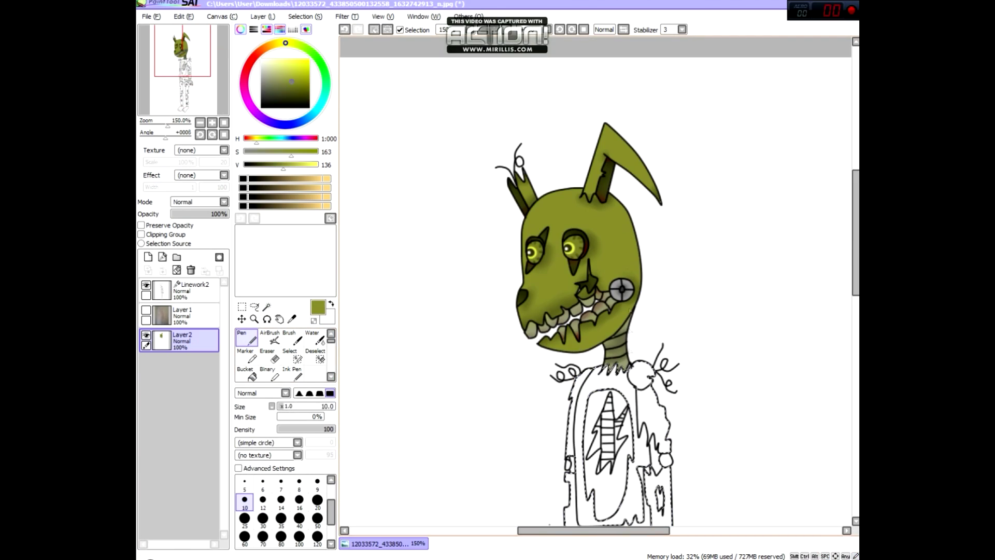
scroll(596, 280, "down", 10)
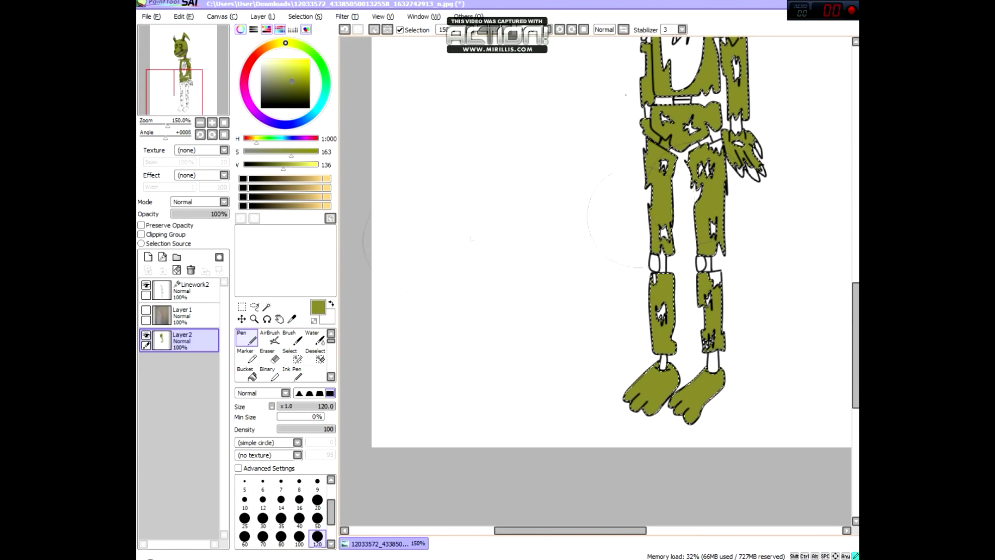
scroll(470, 239, "up", 8)
scroll(539, 305, "down", 1)
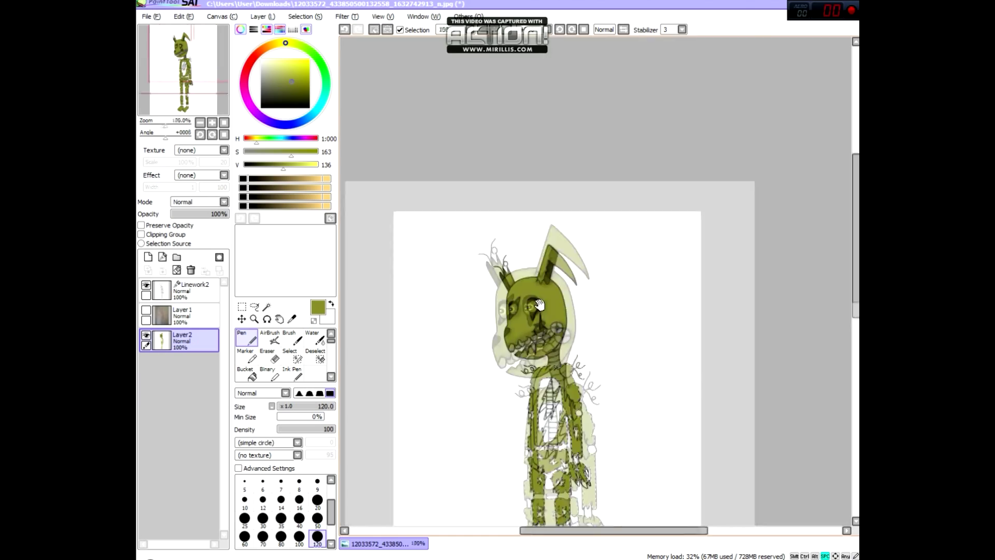
Shade below the collar and along the torso, side and waist edges with olive at value 90 using a size 10 pen.
scroll(539, 304, "up", 3)
scroll(539, 305, "down", 5)
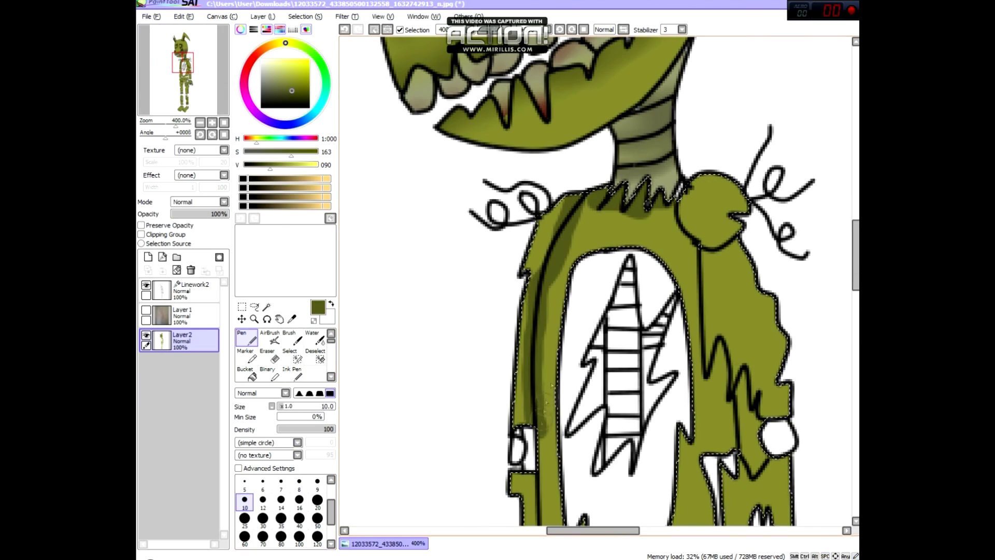
scroll(725, 385, "down", 4)
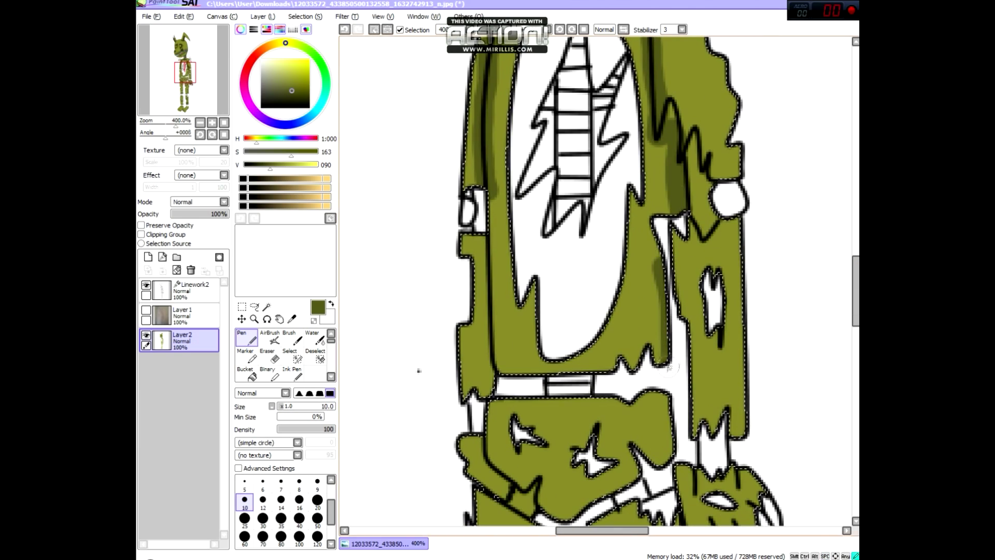
left_click_drag(555, 429, 531, 290)
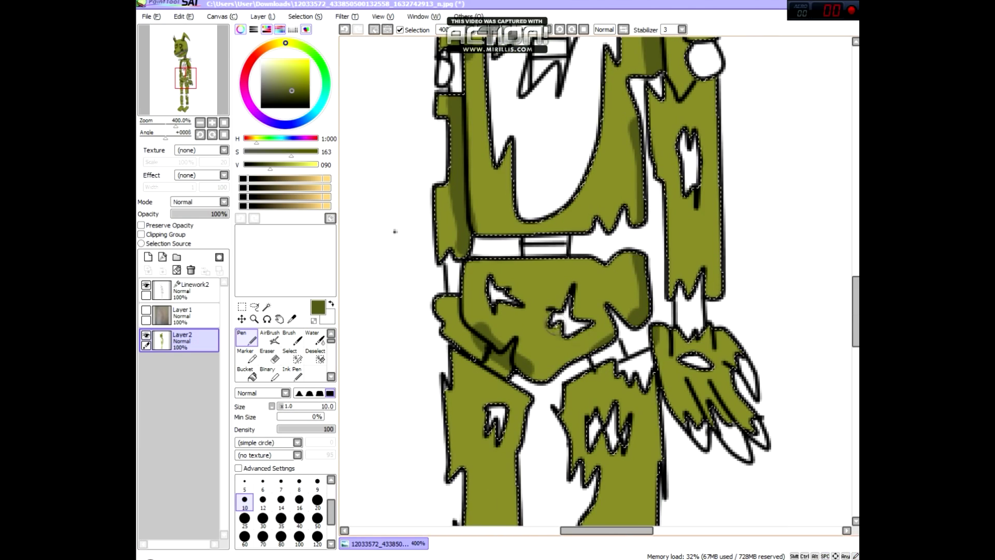
Shade around the pelvis and leg tears and along the right edges of the legs and feet with the darker olive.
left_click_drag(477, 409, 495, 184)
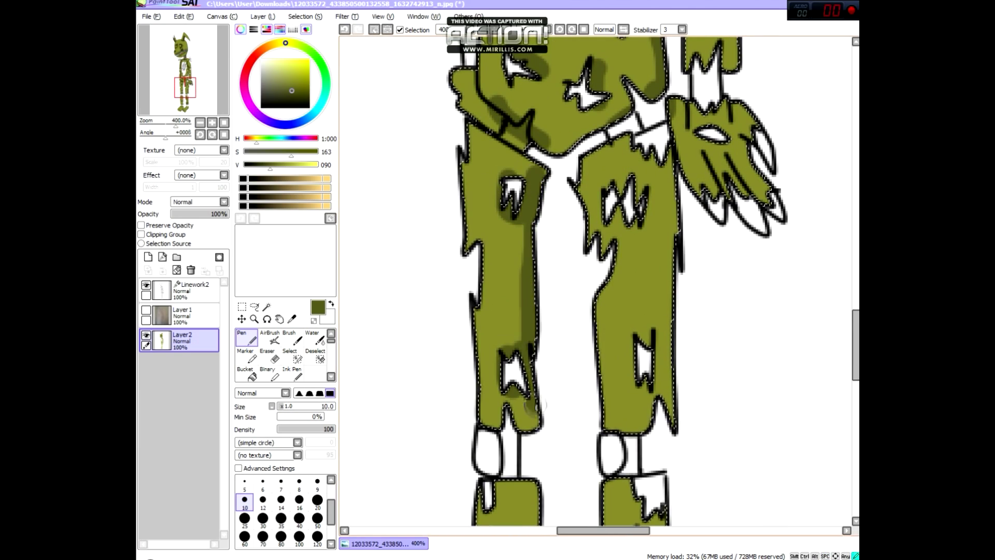
left_click_drag(644, 386, 635, 117)
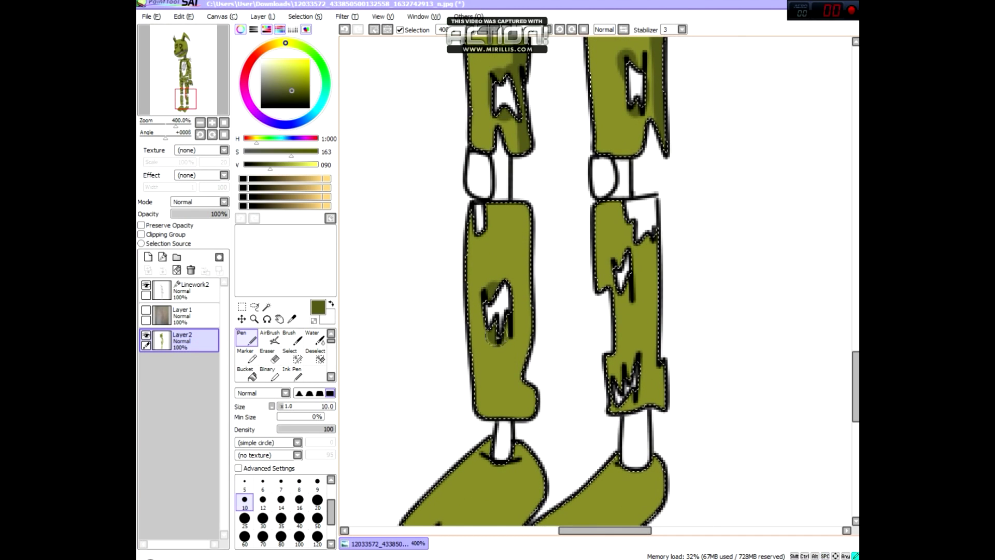
left_click_drag(684, 479, 670, 257)
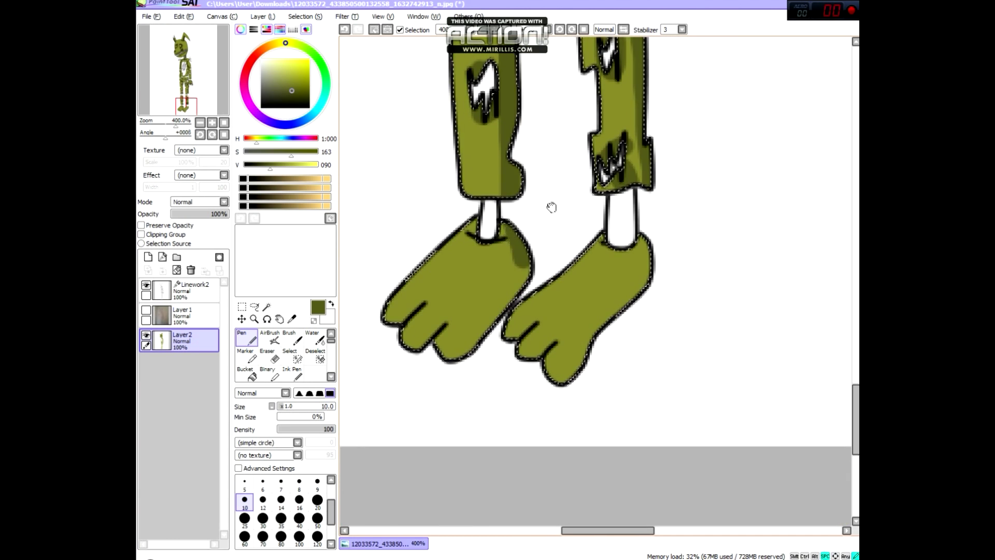
scroll(407, 321, "down", 3)
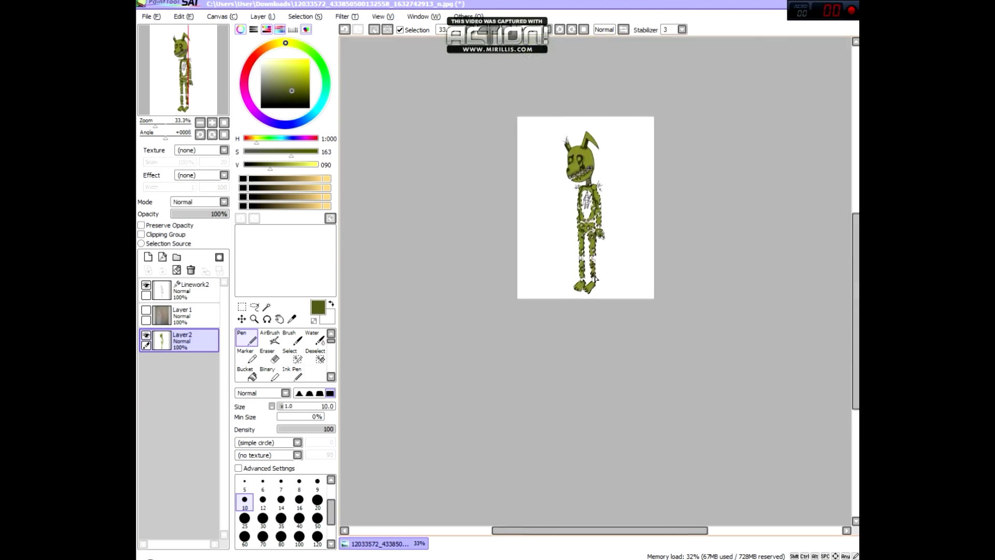
Soften the darker olive shadows over the torso, pelvis, legs and feet with the Blur brush at size 12.
scroll(519, 156, "up", 3)
scroll(283, 357, "down", 2)
left_click(315, 340)
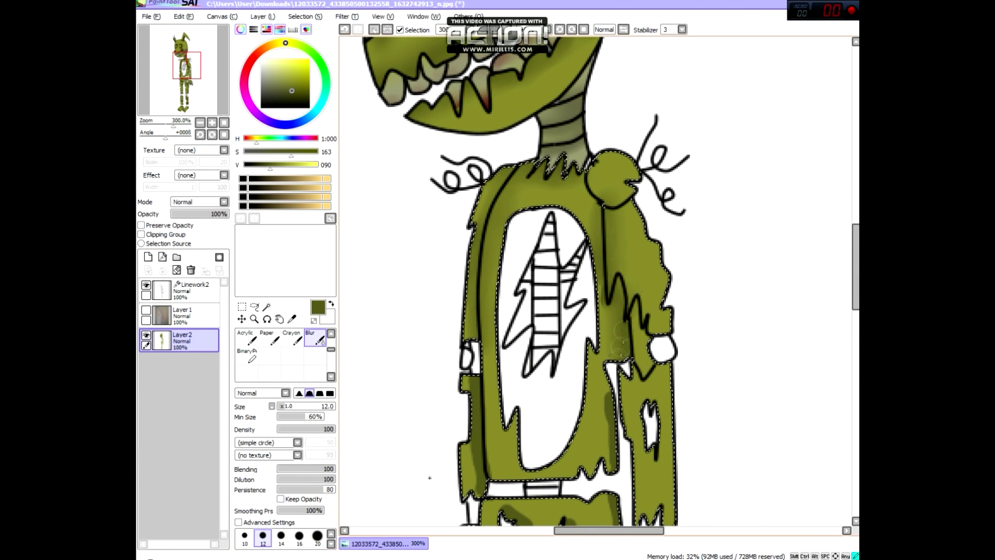
scroll(466, 229, "down", 3)
scroll(491, 359, "down", 5)
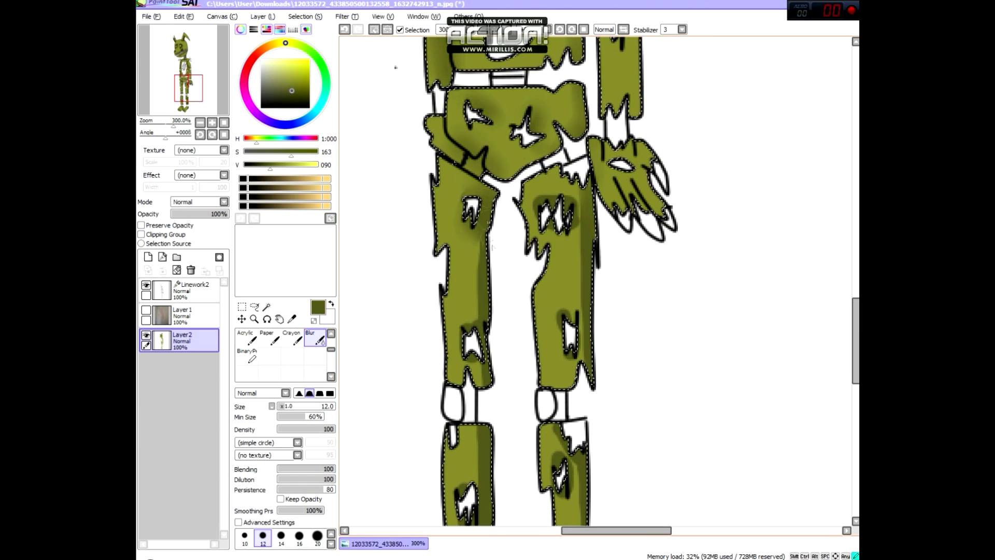
scroll(492, 311, "down", 5)
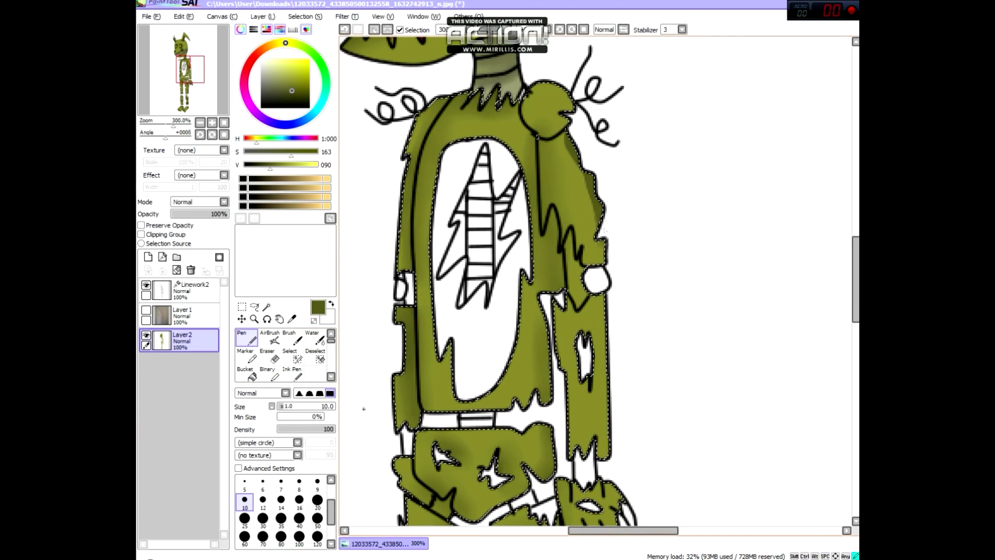
Shade the right arm's outer edge with olive at value 90 using the size 10 pen, and soften it with the size 12 Blur brush.
scroll(362, 362, "down", 3)
scroll(286, 366, "down", 3)
left_click(315, 356)
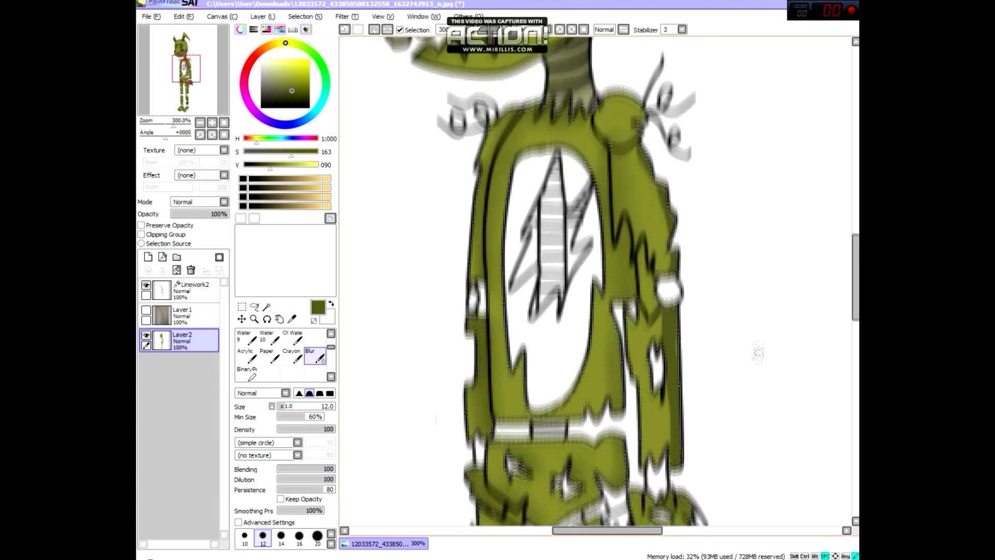
Select the chest cavity, elbow joints and the tears in the hand, pelvis, thighs and shins with the Magic Wand.
left_click(266, 306)
left_click(556, 269)
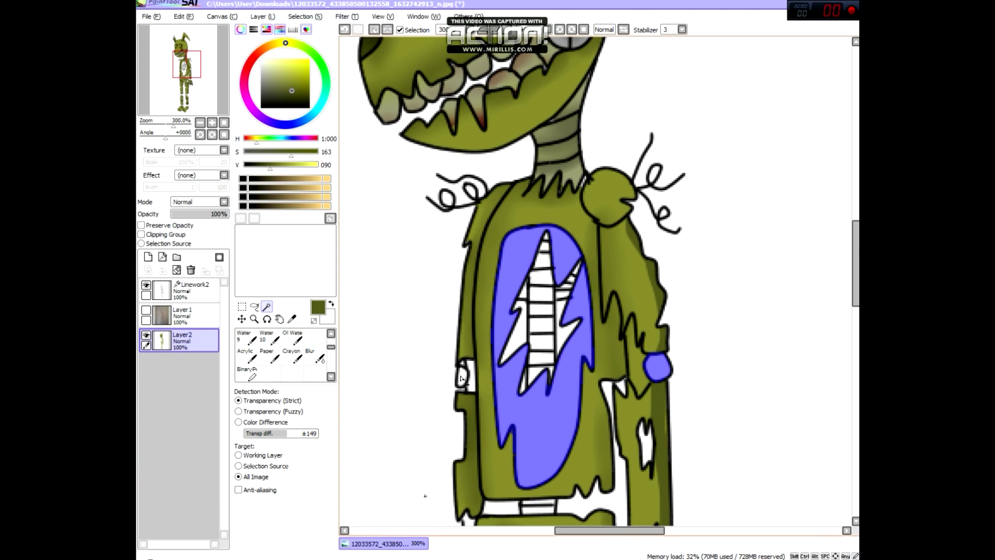
left_click_drag(461, 379, 434, 85)
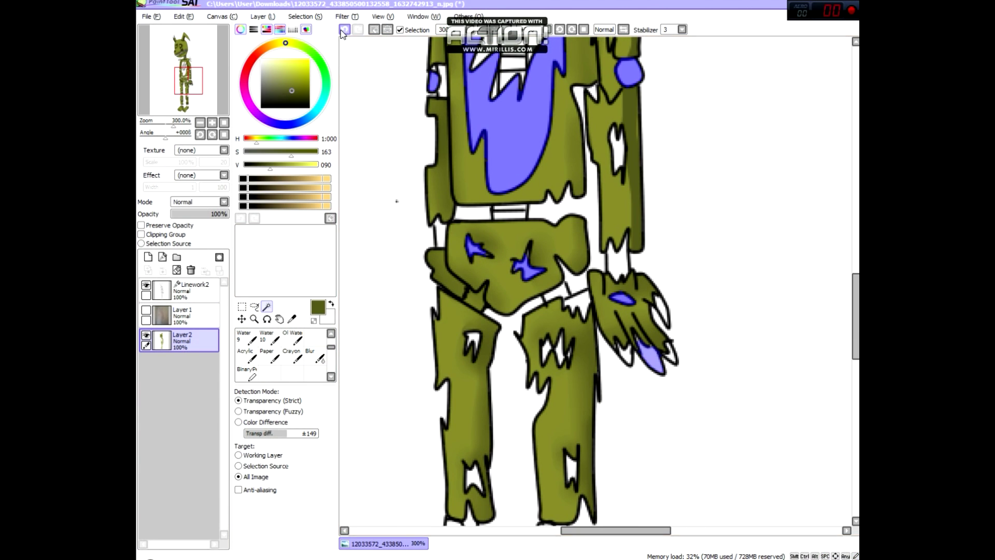
left_click_drag(495, 404, 482, 324)
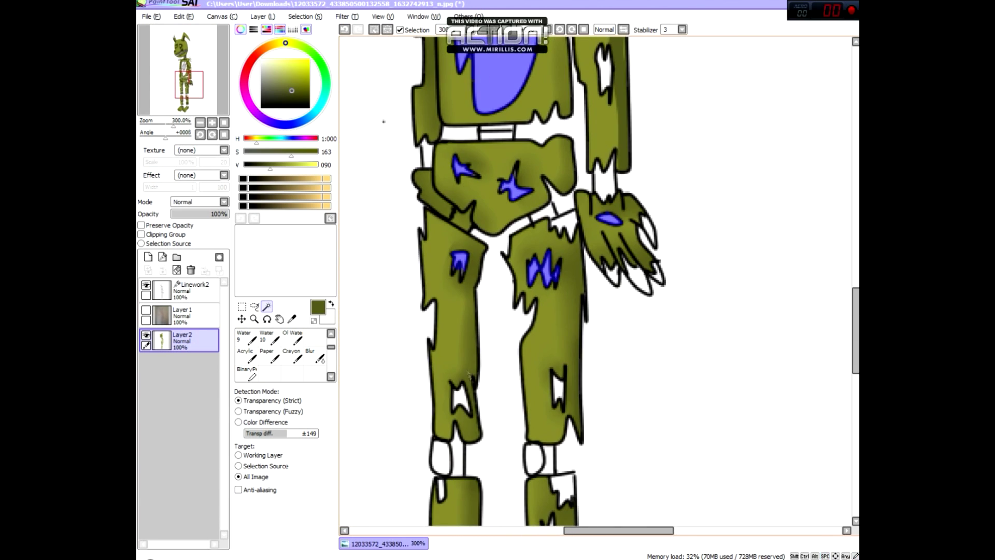
left_click_drag(516, 416, 526, 235)
Close the outline of the right shin's upper tear on Linework2 with the Curve tool, and add that tear to the Layer2 selection.
left_click(193, 290)
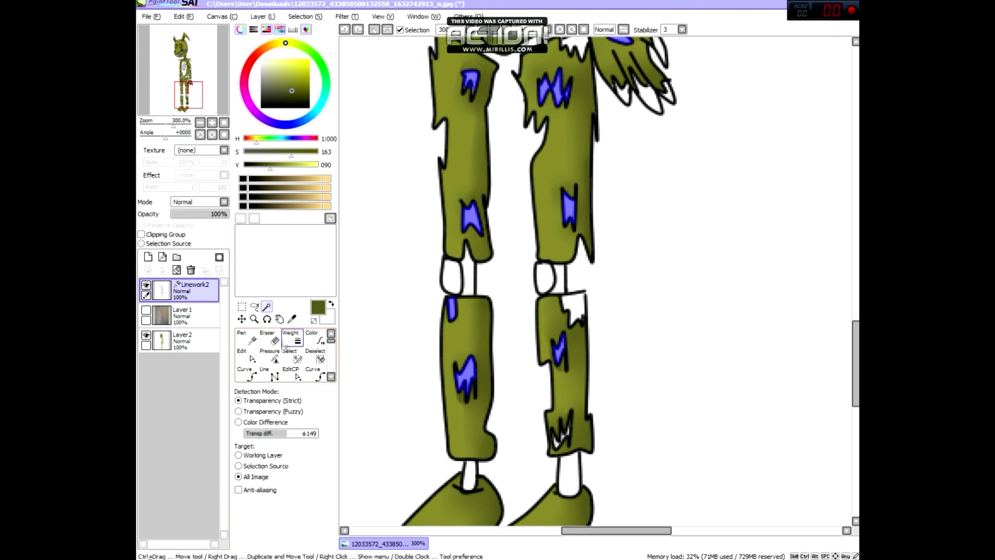
scroll(570, 300, "up", 2)
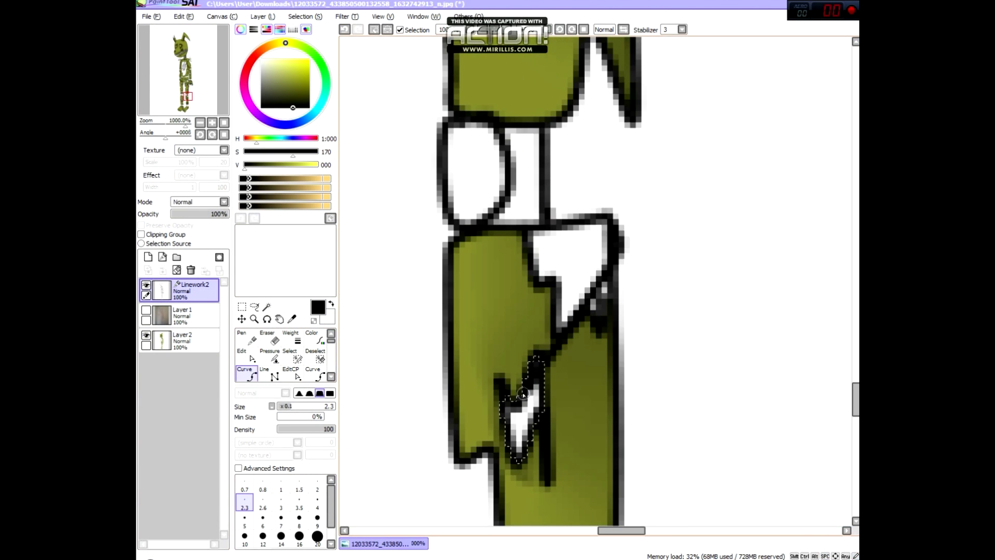
left_click(202, 343)
left_click(267, 306)
scroll(440, 456, "down", 5)
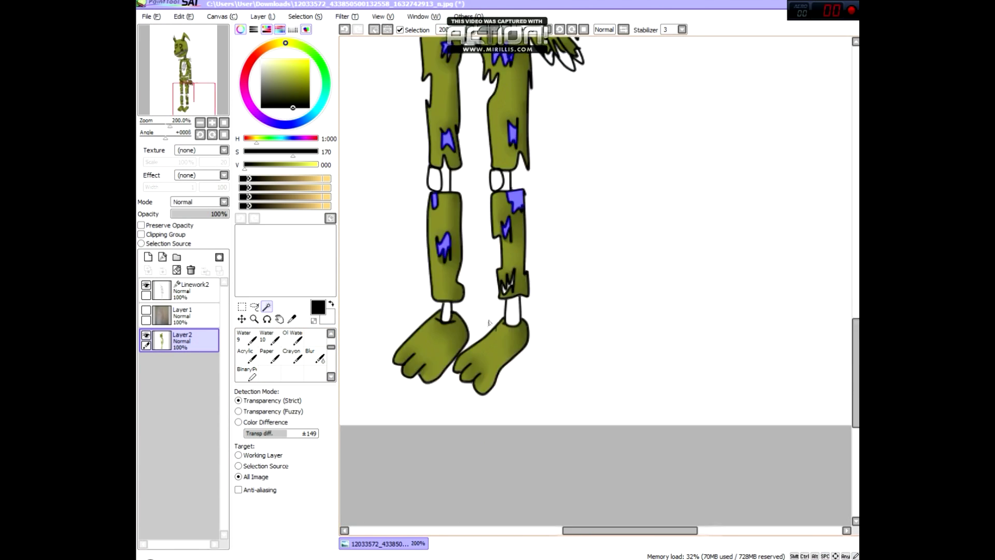
Fill the selected chest cavity, elbow joints and body tears with dark olive at value 70 using the size 35 pen.
scroll(505, 270, "up", 3)
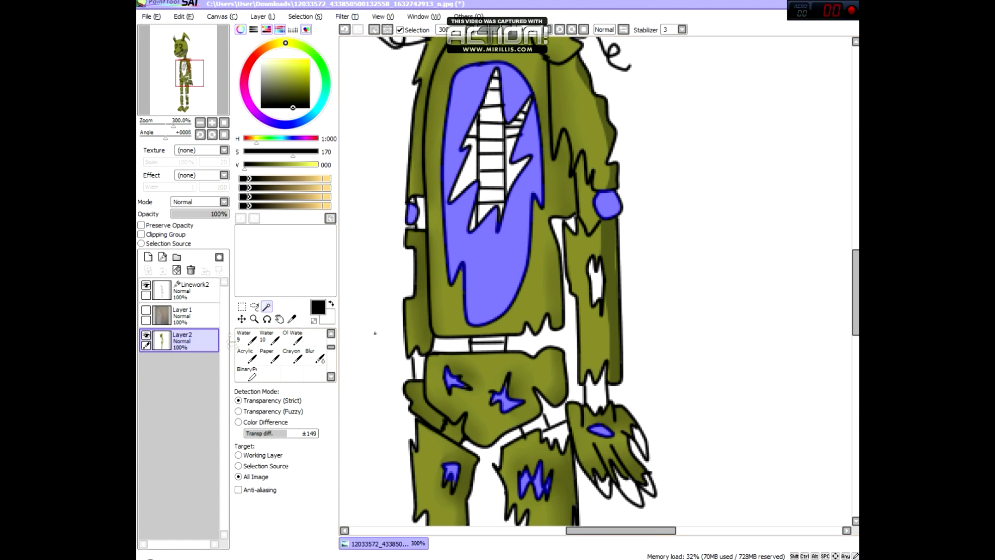
left_click(247, 337)
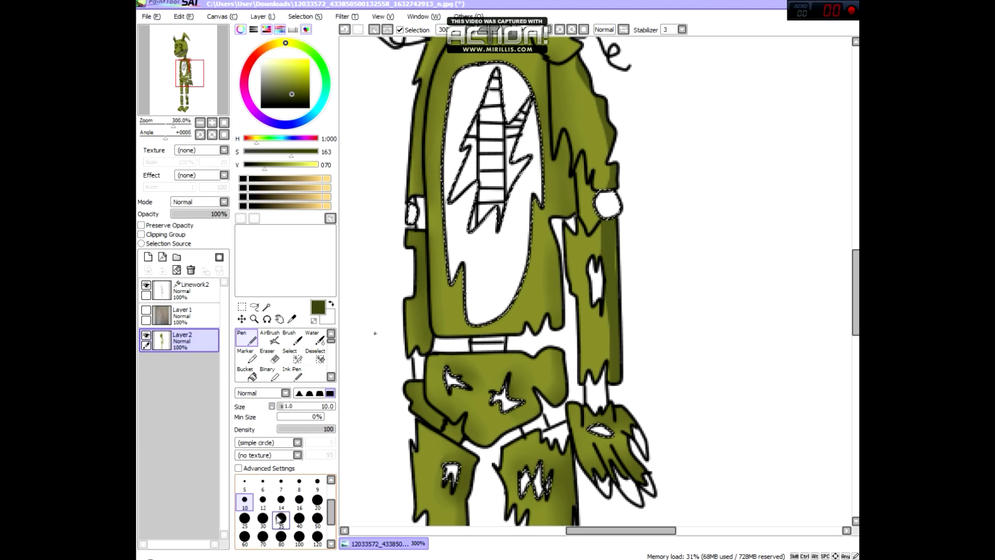
left_click(281, 518)
left_click_drag(492, 305, 574, 80)
scroll(518, 285, "down", 5)
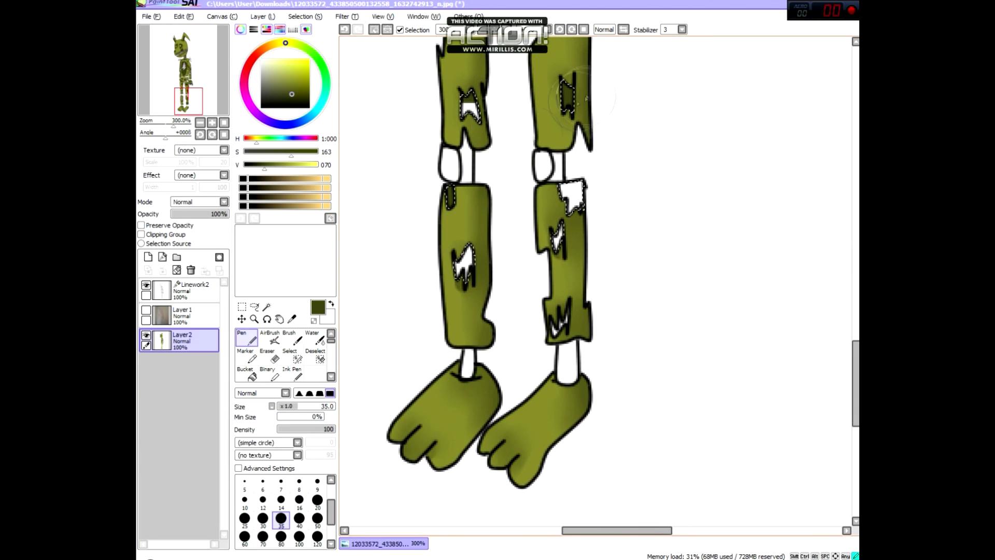
Add the right forearm tear and the lowest right shin tear with the Magic Wand, and fill them with the same dark olive.
left_click(187, 288)
left_click(266, 306)
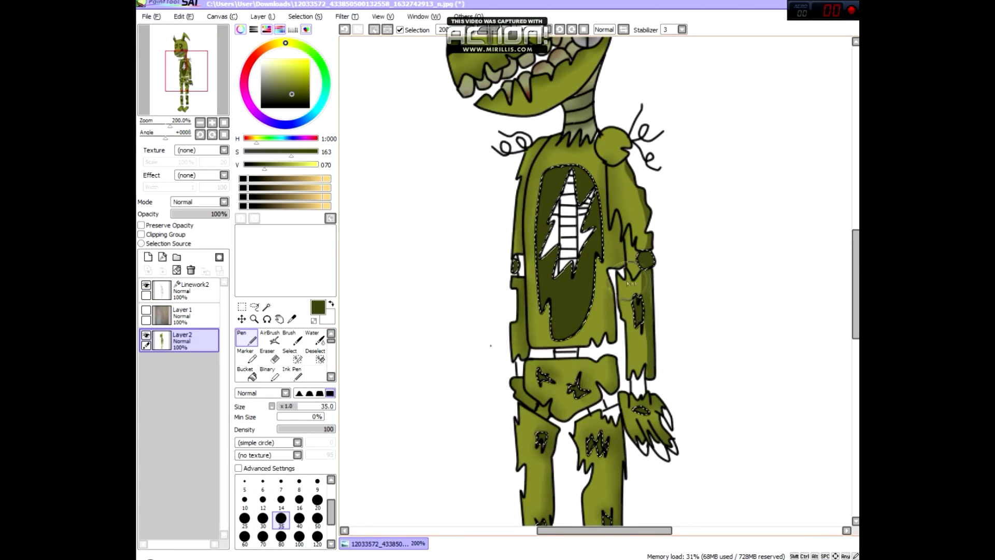
scroll(629, 283, "up", 2)
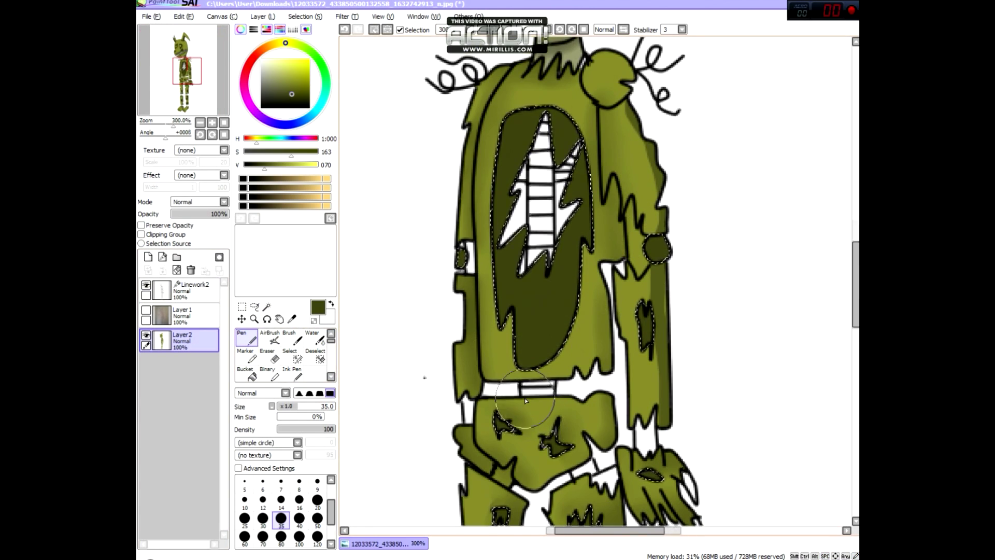
Shade the chest cavity's edges around the spine with near-black olive at value 28 using the size 10 pen.
left_click(267, 357)
scroll(267, 361, "down", 2)
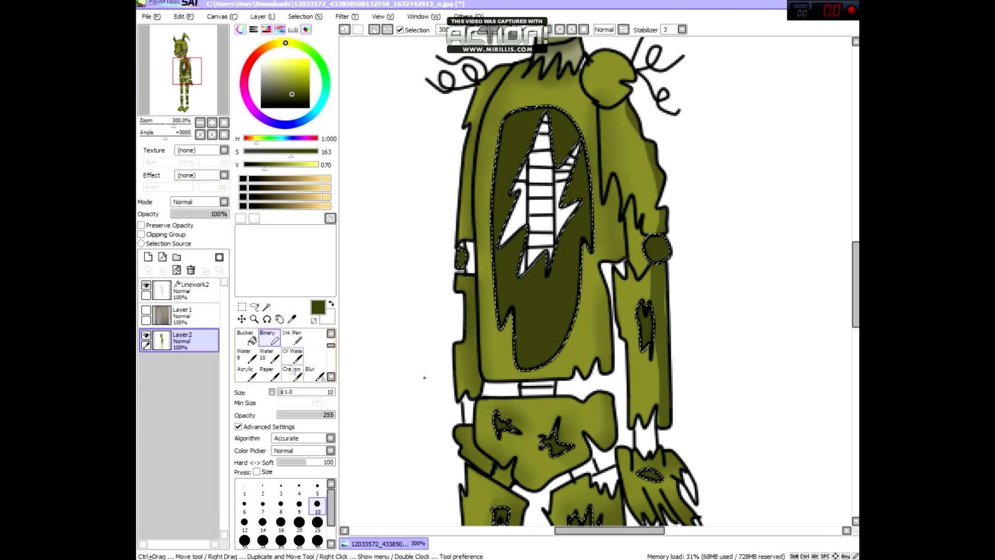
left_click(314, 373)
left_click(291, 102)
scroll(267, 361, "up", 2)
left_click(246, 340)
scroll(527, 292, "up", 1)
left_click_drag(503, 311, 508, 342)
left_click_drag(581, 222, 585, 239)
left_click_drag(542, 57, 505, 148)
mouse_move(553, 241)
left_mouse_down()
mouse_move(585, 155)
mouse_move(582, 94)
mouse_move(588, 129)
left_mouse_up()
Shade the tears in the forearm, hand, pelvis, thighs and shins with the same near-black olive.
scroll(431, 292, "down", 3)
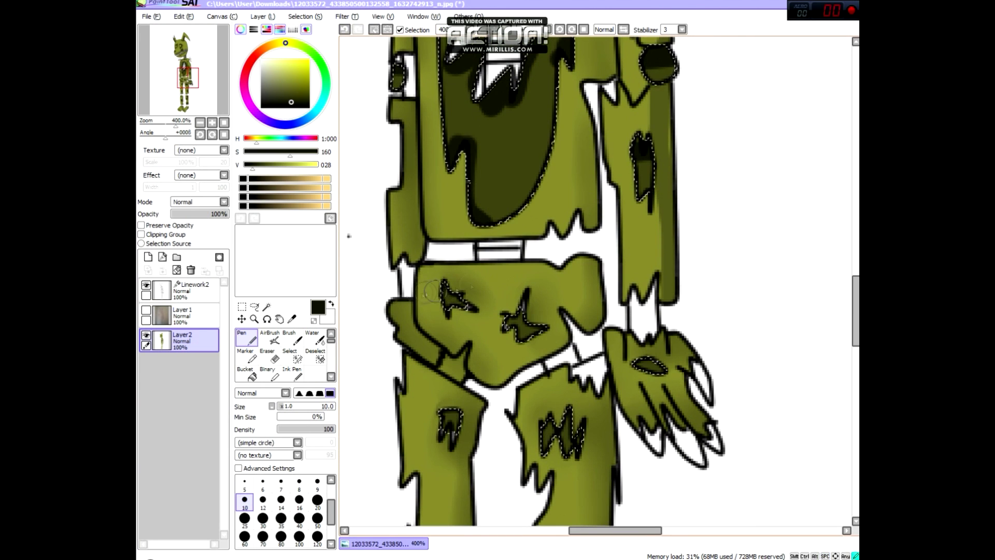
scroll(422, 244, "down", 5)
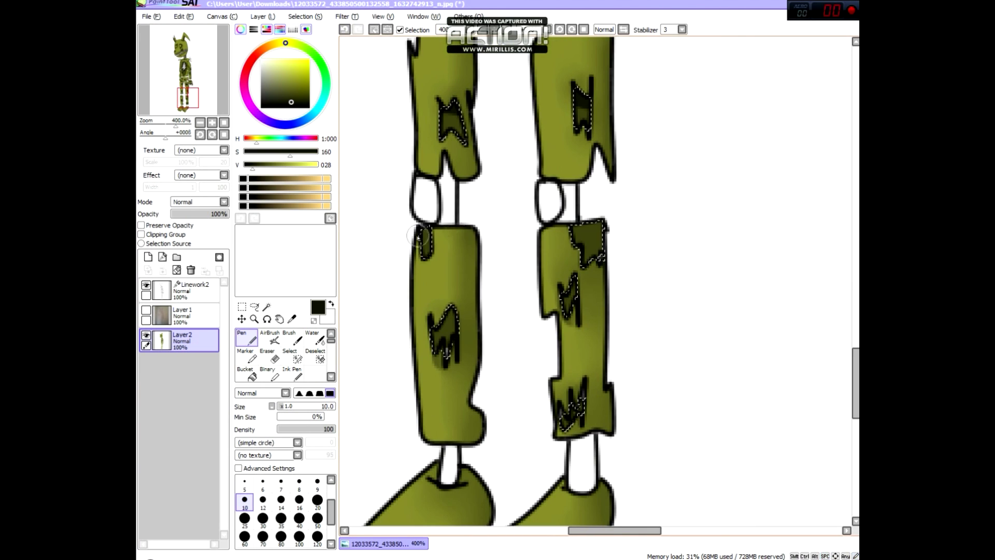
scroll(584, 396, "up", 2)
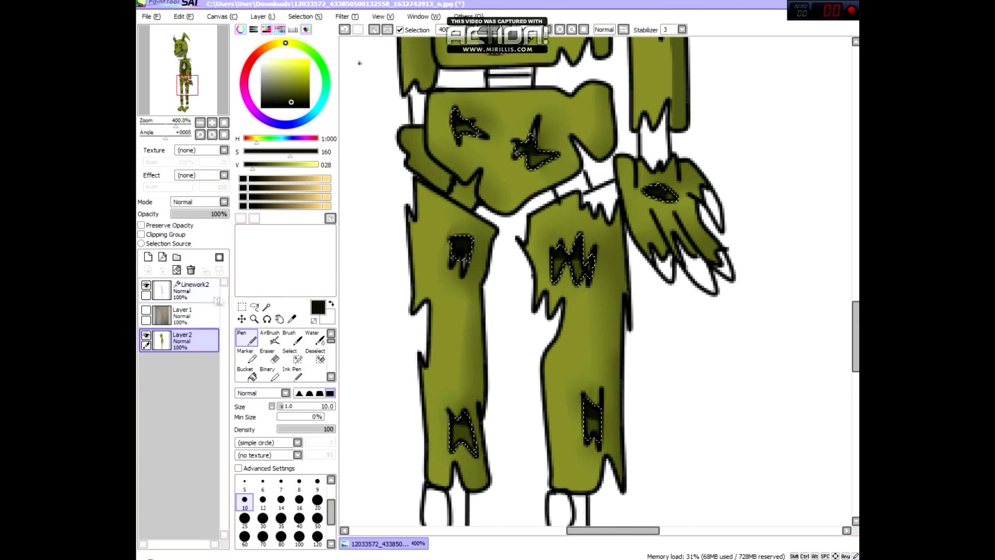
Add both knee joints with the Magic Wand, fill them dark olive and shade their upper parts with near-black olive at value 27.
left_click(267, 306)
left_click_drag(430, 243, 454, 279)
left_click(247, 338)
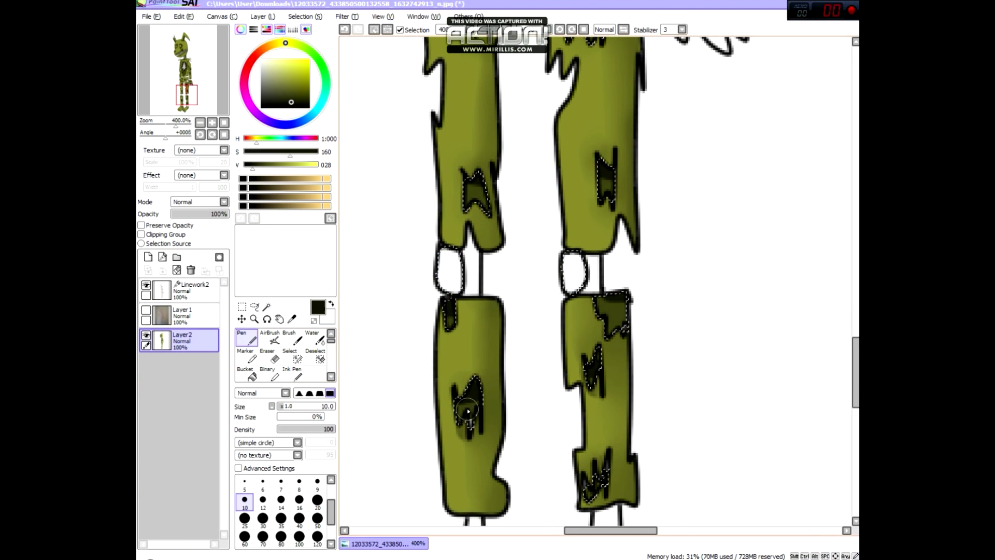
scroll(596, 280, "down", 3)
scroll(596, 280, "up", 4)
scroll(596, 280, "down", 2)
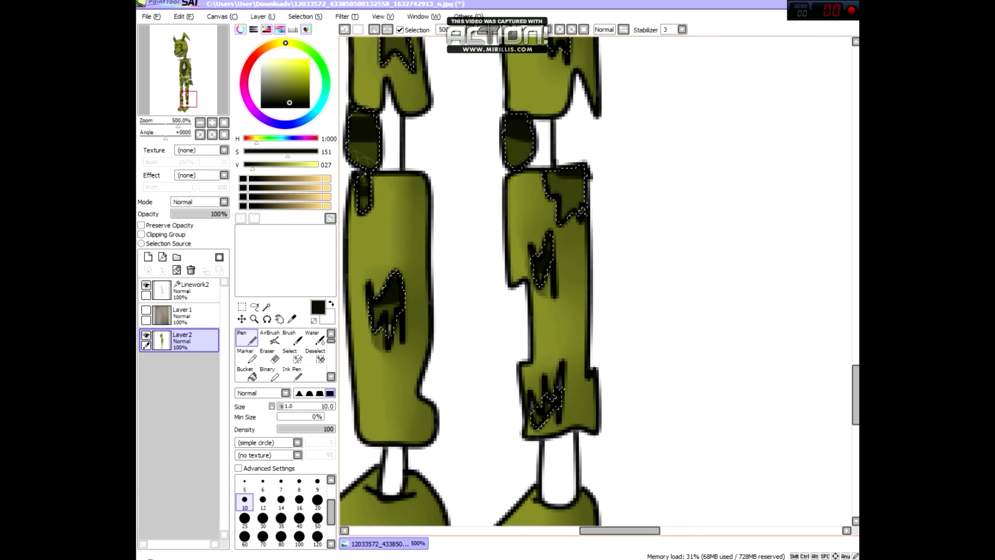
Soften the near-black shading in the knee joints, tears, elbows and chest cavity with the Blur brush at size 12.
scroll(290, 373, "down", 2)
left_click(314, 356)
scroll(461, 202, "down", 2)
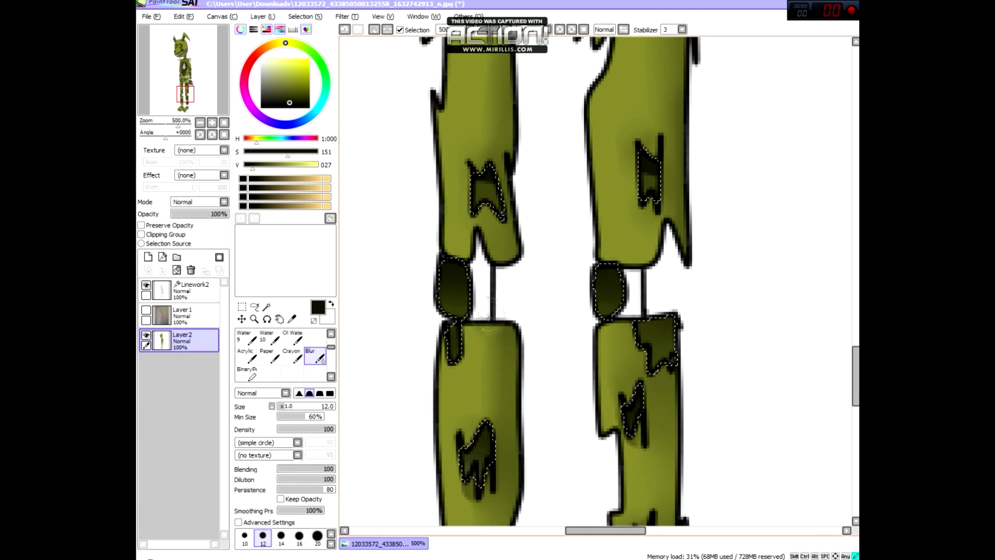
scroll(479, 361, "up", 2)
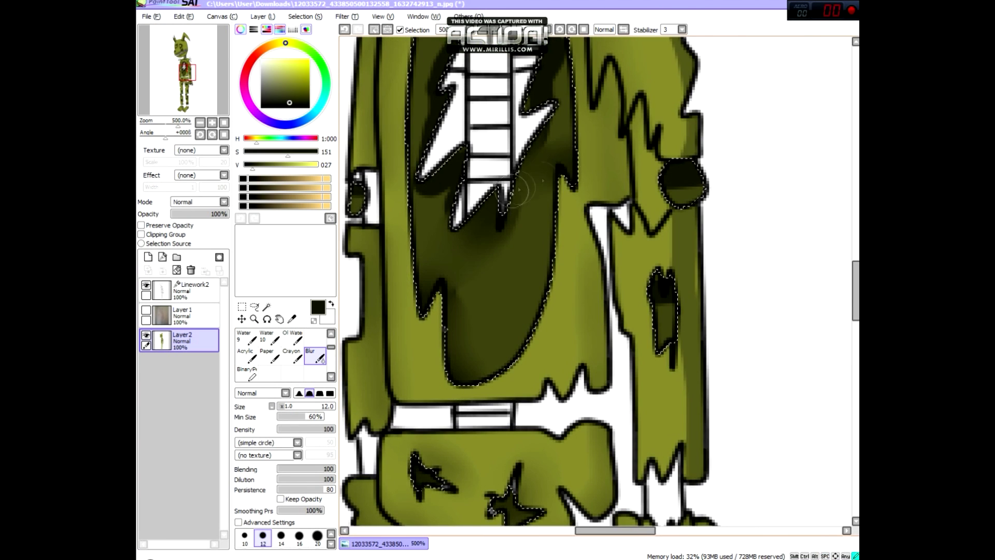
scroll(428, 373, "up", 3)
left_click_drag(515, 355, 496, 412)
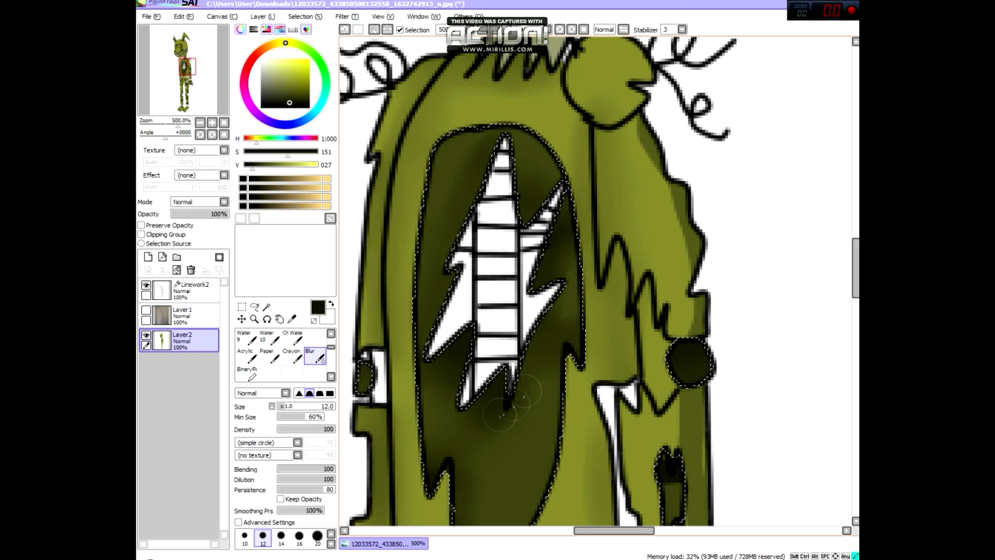
scroll(435, 432, "down", 3)
scroll(552, 415, "up", 2)
Select the background around the figure with the Magic Wand, and drop that selection.
left_click(267, 307)
left_click(516, 225)
left_click(246, 337)
left_click_drag(597, 330, 658, 487)
left_click(316, 340)
left_click_drag(634, 383, 629, 481)
scroll(285, 357, "down", 1)
left_click(254, 307)
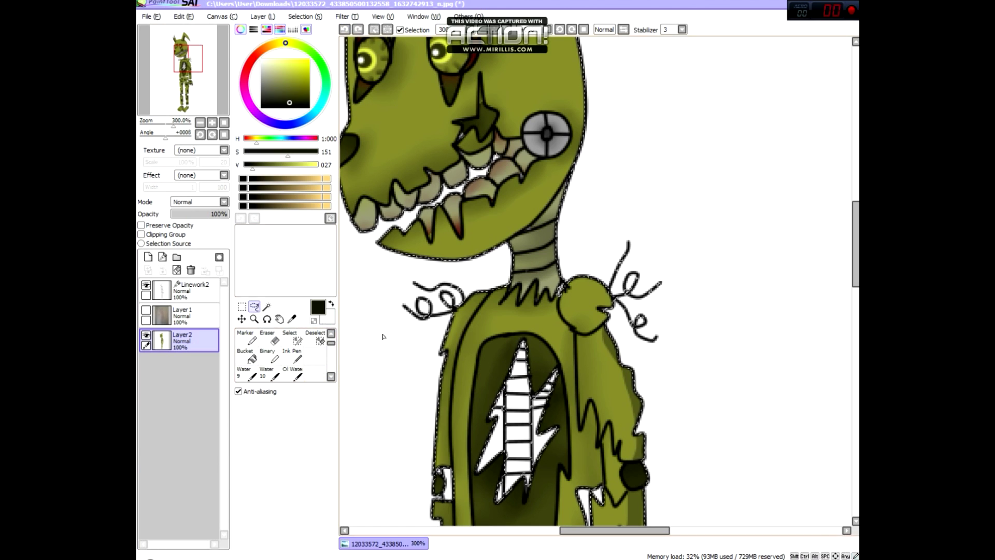
Soften the darker olive shading along the right arm's outer edge and shoulder with the size 12 Blur brush.
scroll(284, 357, "down", 2)
left_click(313, 356)
scroll(590, 334, "up", 3)
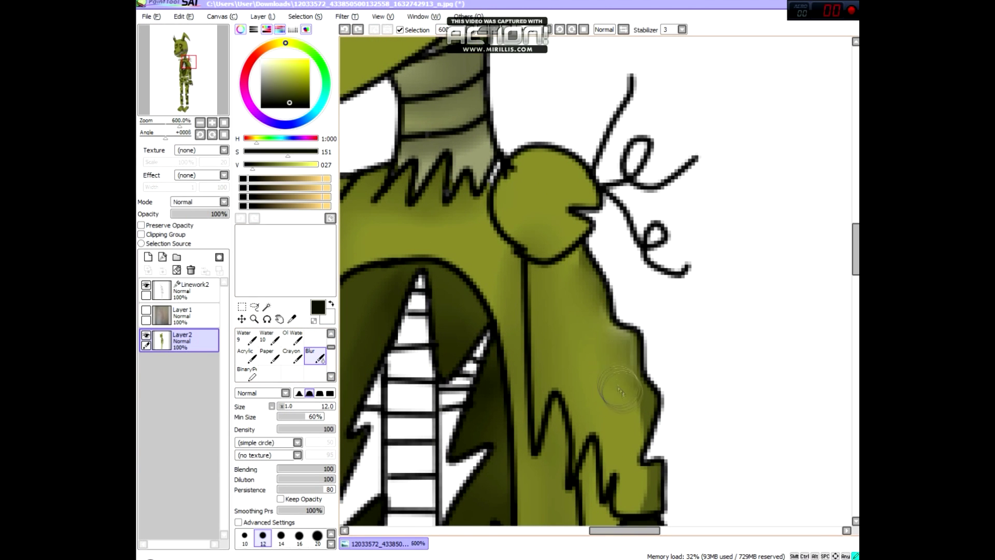
scroll(553, 288, "up", 2)
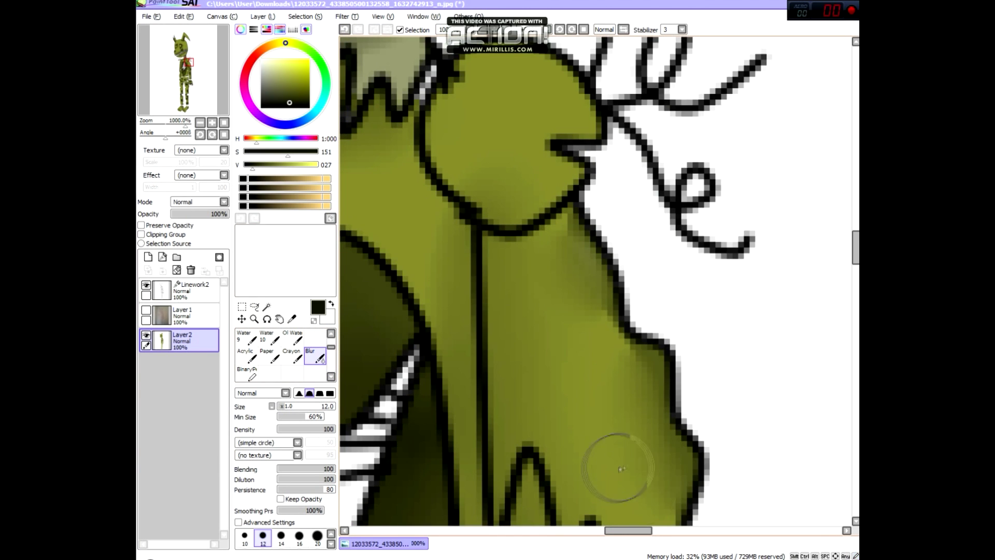
left_click_drag(610, 467, 560, 148)
scroll(561, 369, "down", 6)
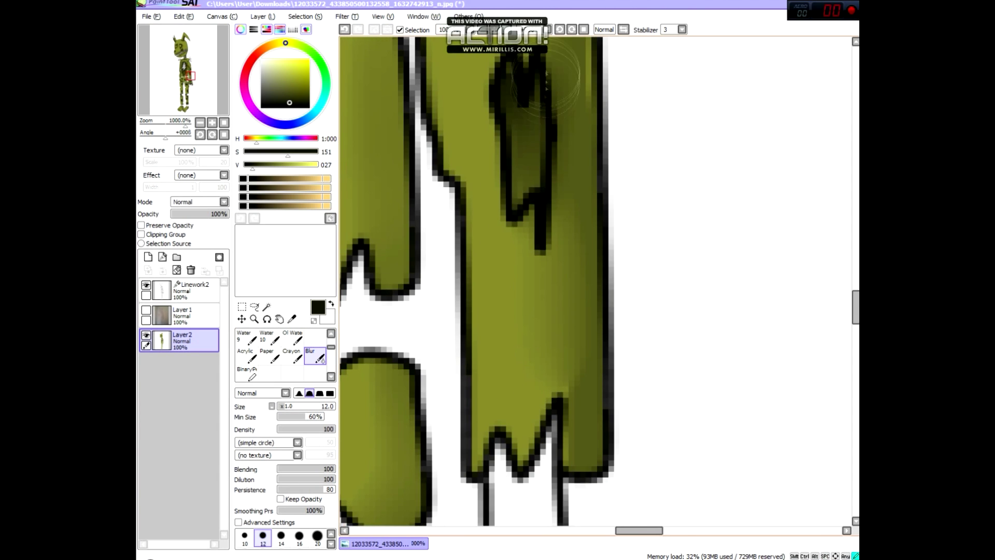
left_click_drag(664, 292, 542, 336)
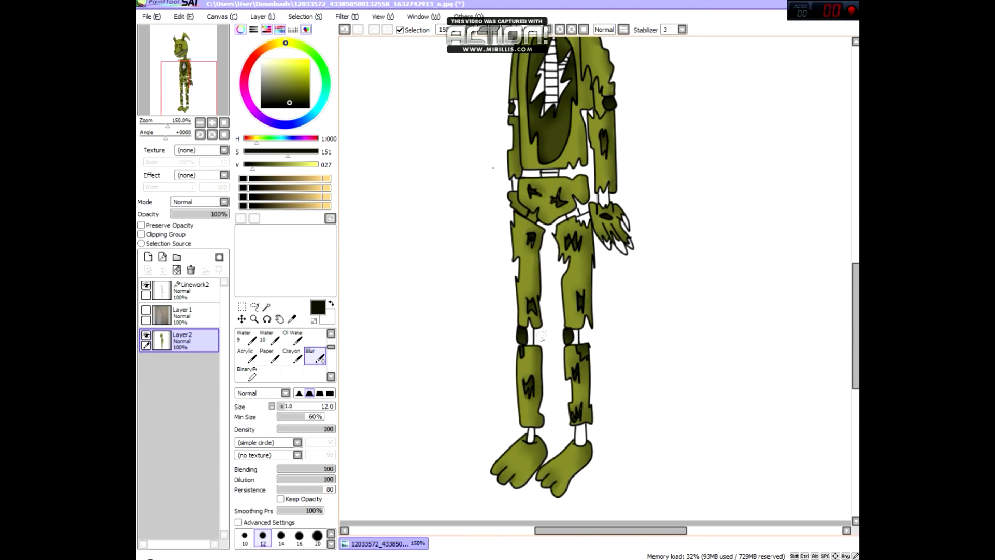
Select the bare ankles, knee rods, wrists, fingertips, hip joint, waist segment and left elbow with the Magic Wand.
left_click(266, 306)
left_click(530, 436)
scroll(533, 342, "up", 4)
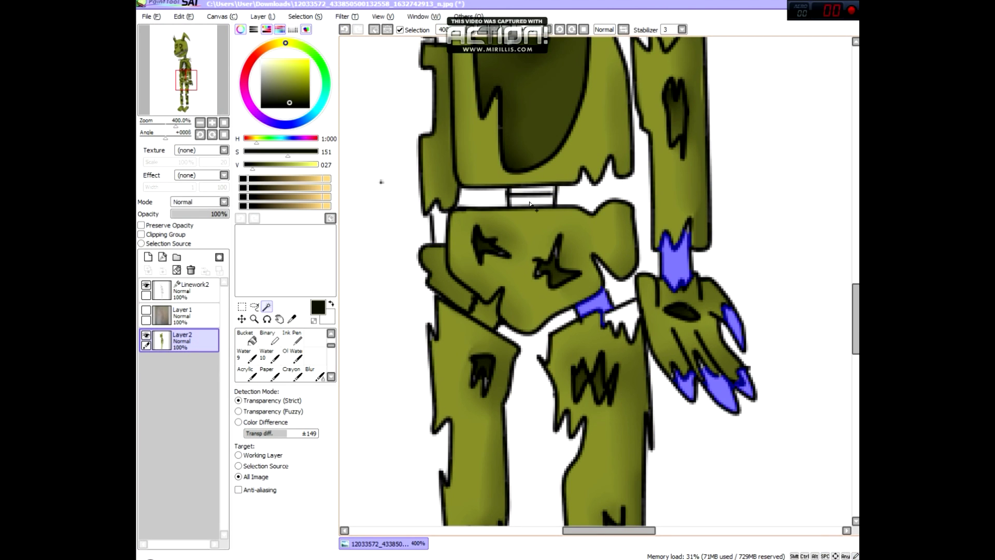
left_click_drag(440, 224, 451, 518)
left_click_drag(446, 207, 456, 518)
left_click_drag(518, 156, 471, 314)
Paint the exposed right elbow section and the left hip joint into the selection with the Select brush at size 6.
key("s")
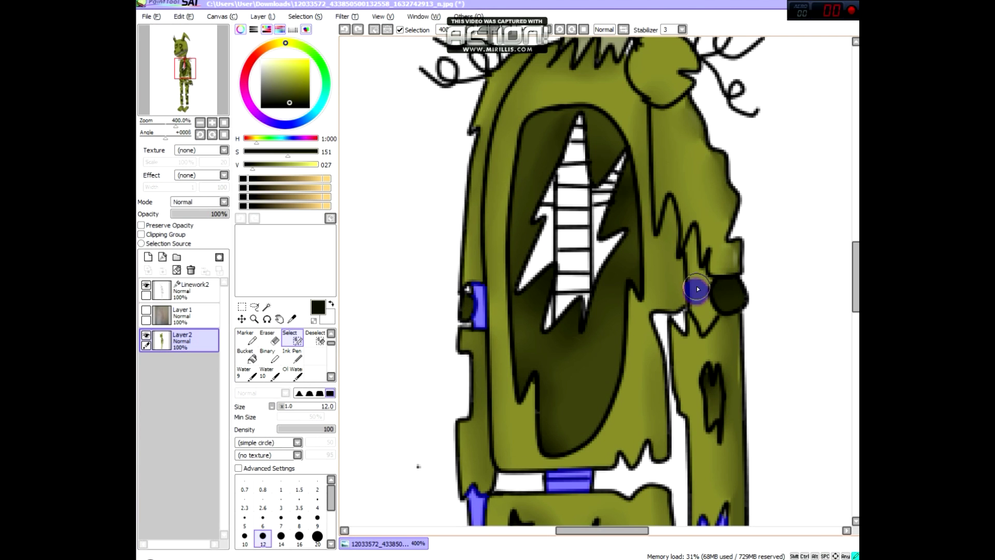
key("bracketleft")
key("bracketleft")
key("bracketleft")
key("bracketleft")
key("bracketleft")
scroll(698, 289, "up", 4)
left_click_drag(677, 300, 672, 173)
mouse_move(698, 263)
left_mouse_down()
mouse_move(518, 233)
mouse_move(356, 233)
mouse_move(561, 250)
mouse_move(599, 291)
left_mouse_up()
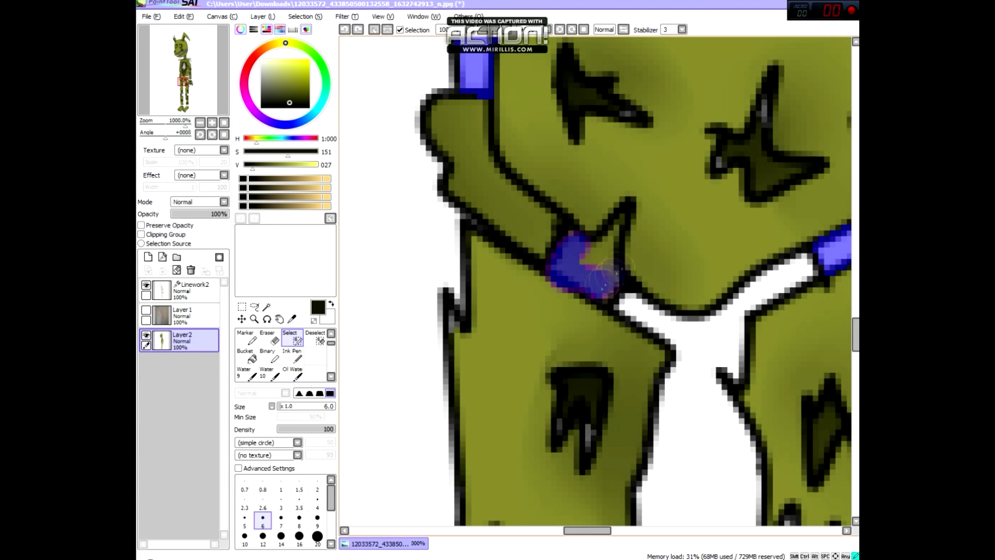
scroll(599, 290, "down", 6)
scroll(596, 293, "up", 5)
Add the ragged white piece above the right thigh to the selection, and sample the grey-green from the neck.
key("w")
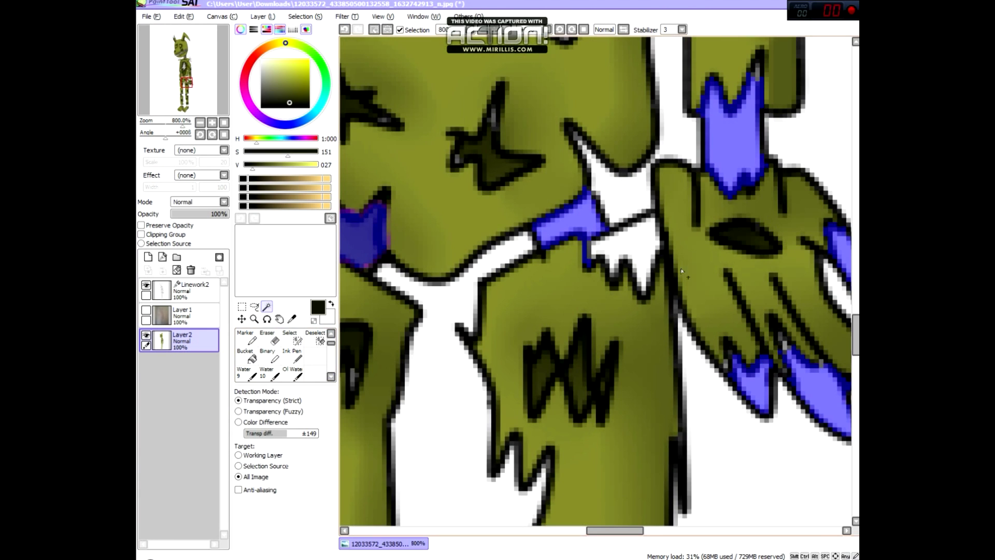
scroll(595, 292, "down", 6)
left_click(249, 341)
scroll(582, 141, "up", 4)
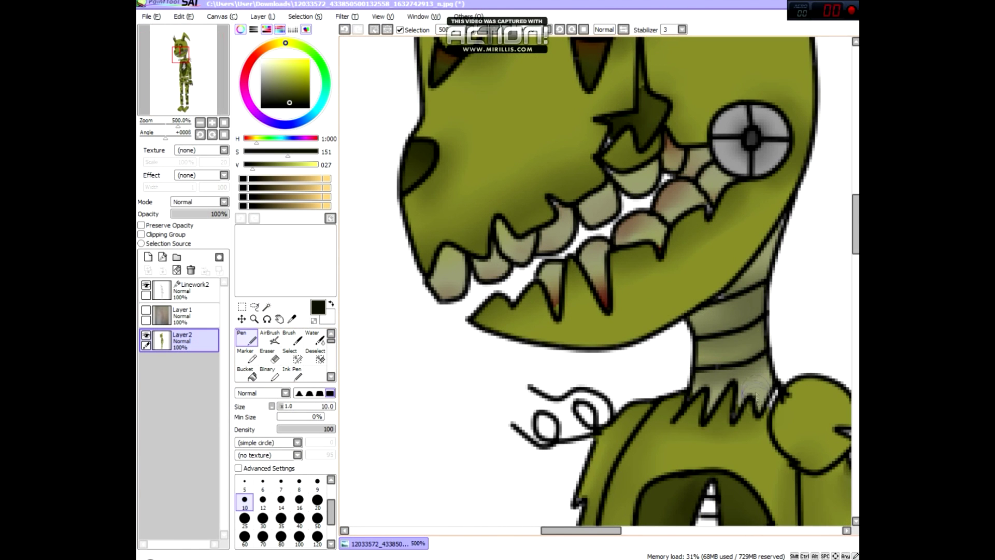
scroll(620, 441, "down", 6)
Add the spine segments in the chest to the selection, and fill all selected endoskeleton parts grey-green with the size 120 pen.
key("w")
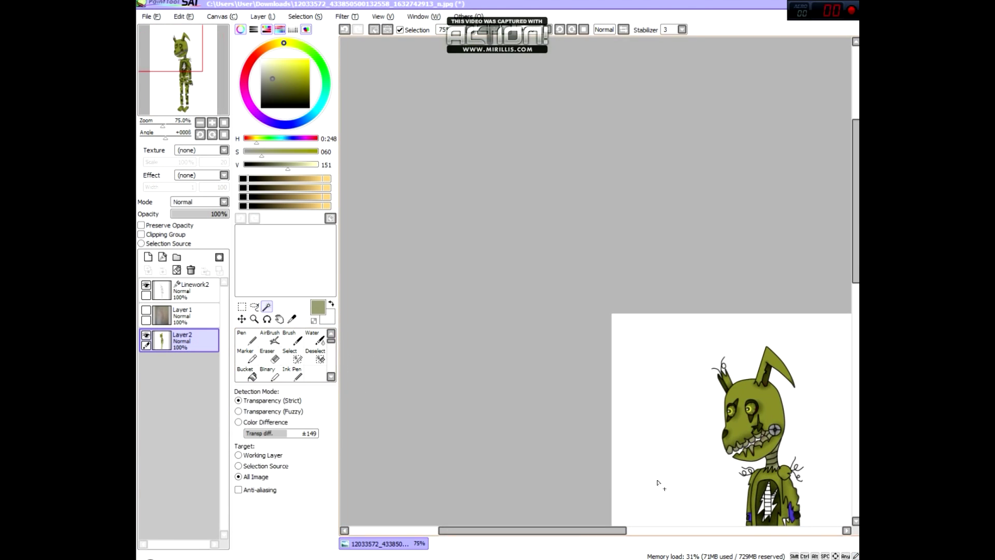
scroll(668, 281, "up", 1)
scroll(587, 213, "up", 5)
left_click_drag(518, 296, 517, 102)
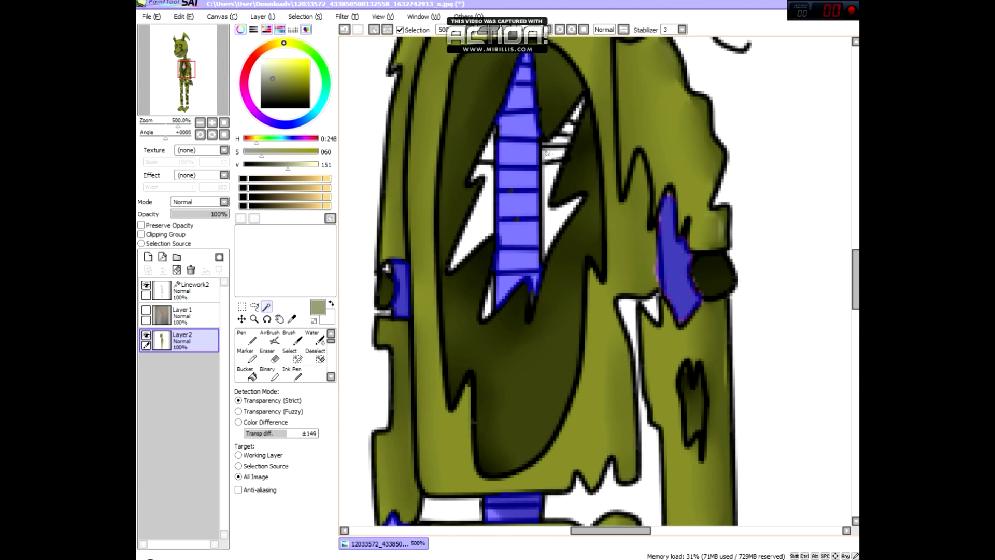
left_click(249, 340)
scroll(596, 280, "down", 3)
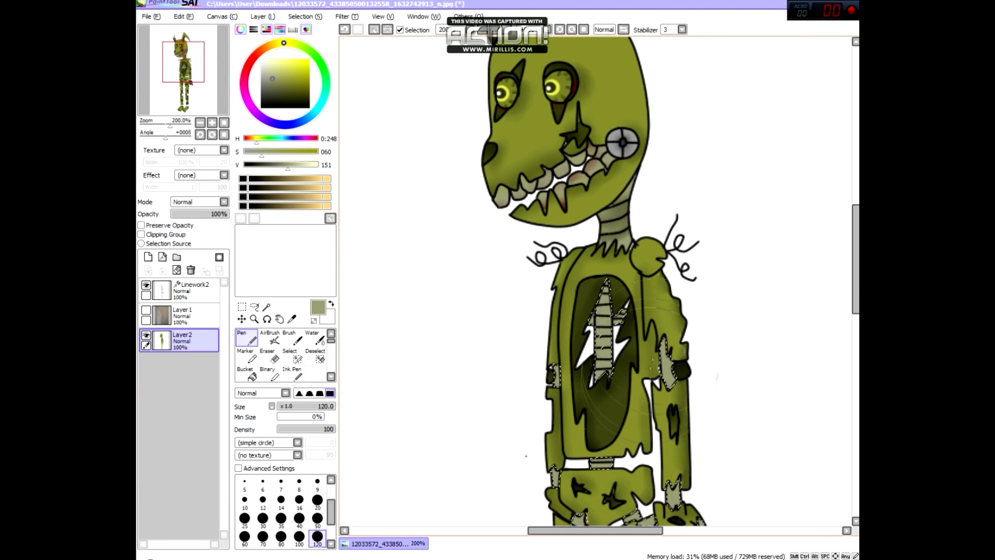
key("ctrl+z")
left_click(260, 152)
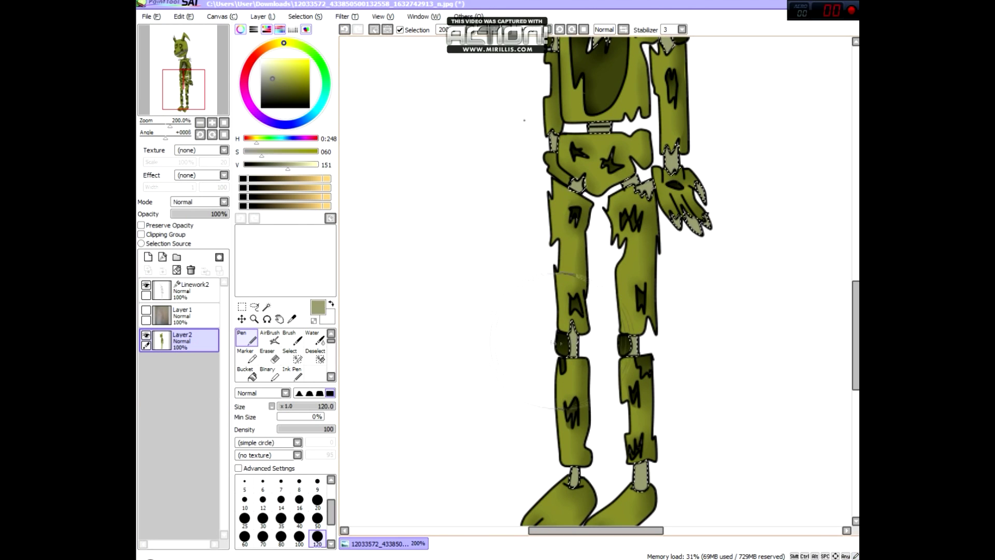
Shade the ankles, knee rods, hip joints, waist and wrists with darker grey-green at value 96 using the size 12 pen.
left_click(263, 499)
scroll(627, 389, "up", 1)
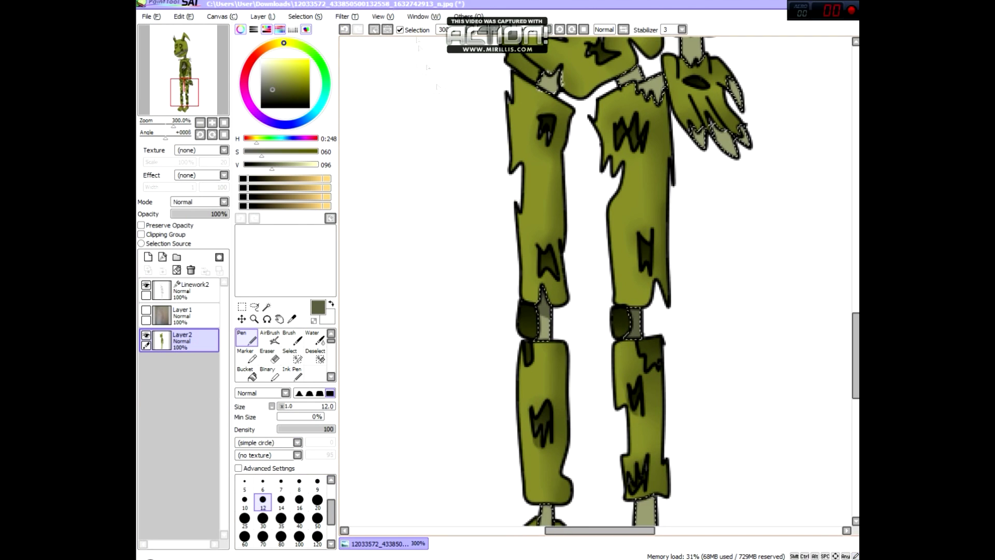
scroll(542, 425, "down", 3)
scroll(491, 167, "up", 6)
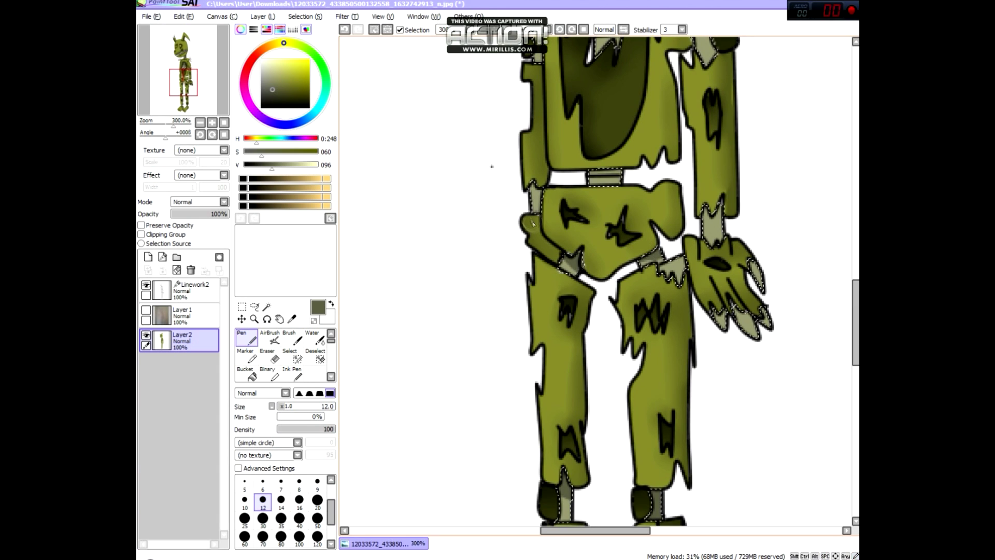
scroll(492, 166, "up", 5)
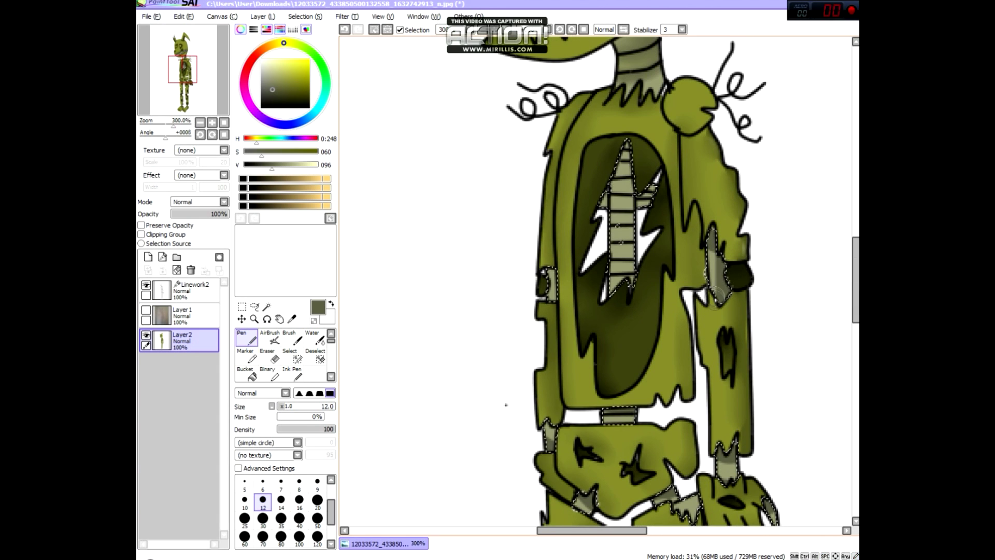
Shade the spine segments, ribs and right elbow section in the chest area with the same darker grey-green.
left_click_drag(619, 156, 651, 213)
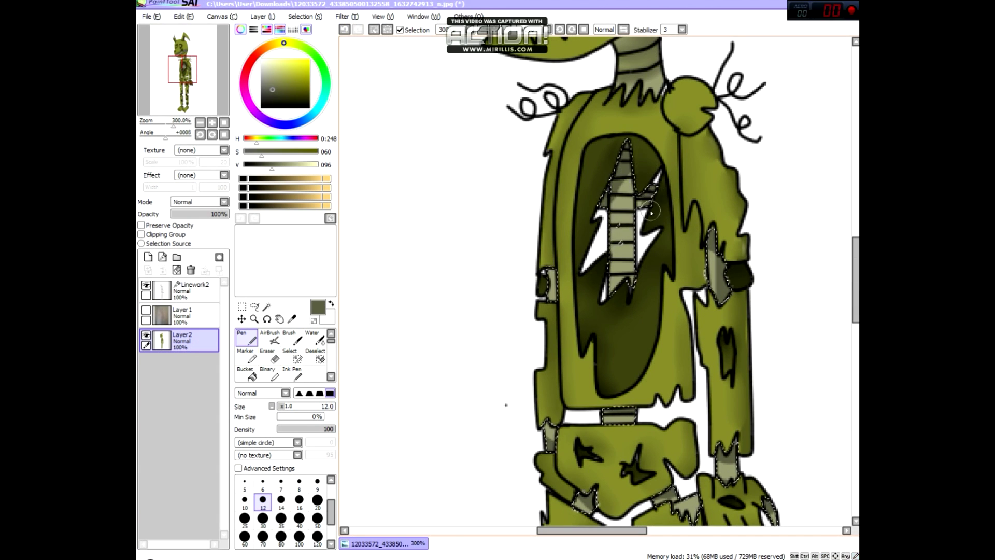
scroll(480, 477, "up", 3)
scroll(588, 324, "up", 2)
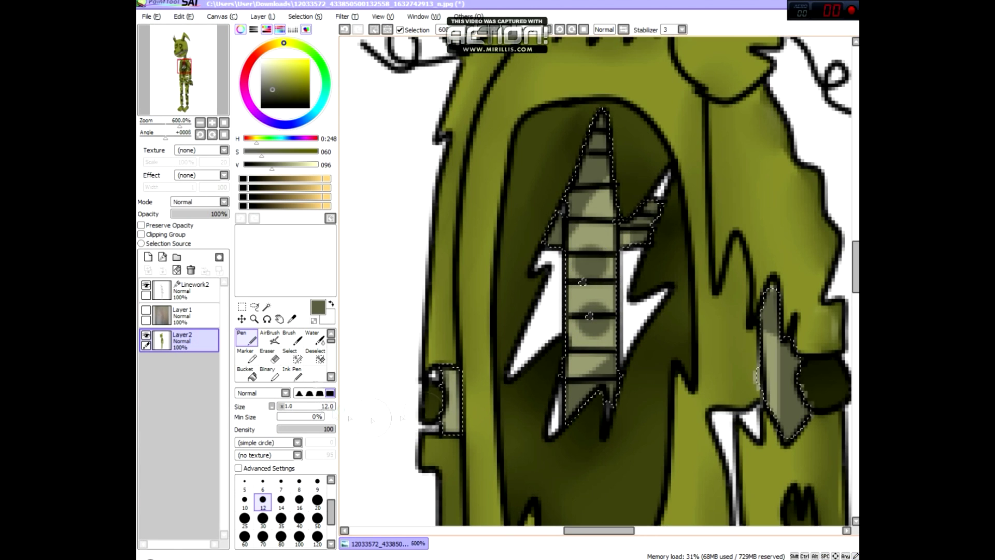
Soften the darker shading on the spine, waist, wrists, hip joints and ankles with the size 12 Blur brush.
key("b")
scroll(504, 286, "down", 6)
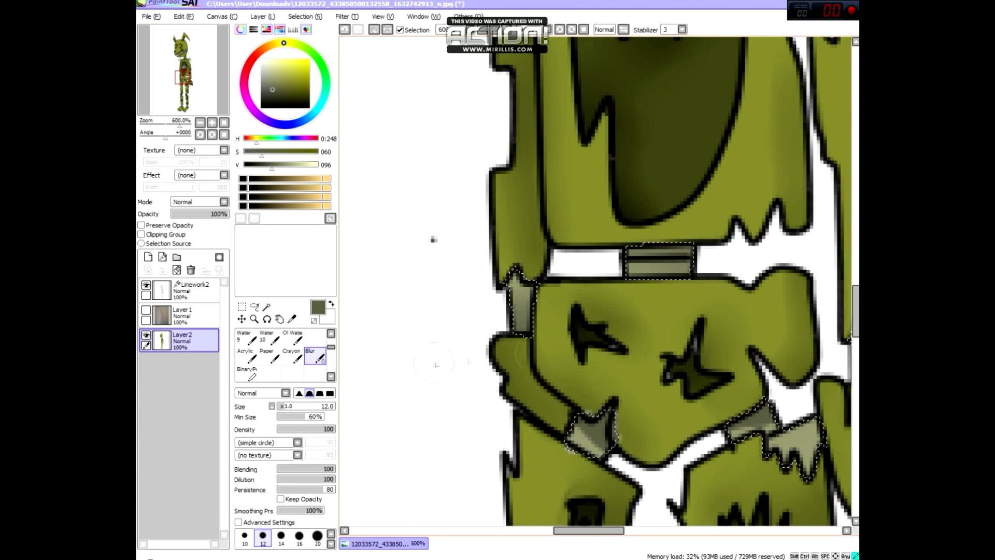
scroll(502, 285, "down", 3)
scroll(604, 229, "up", 8)
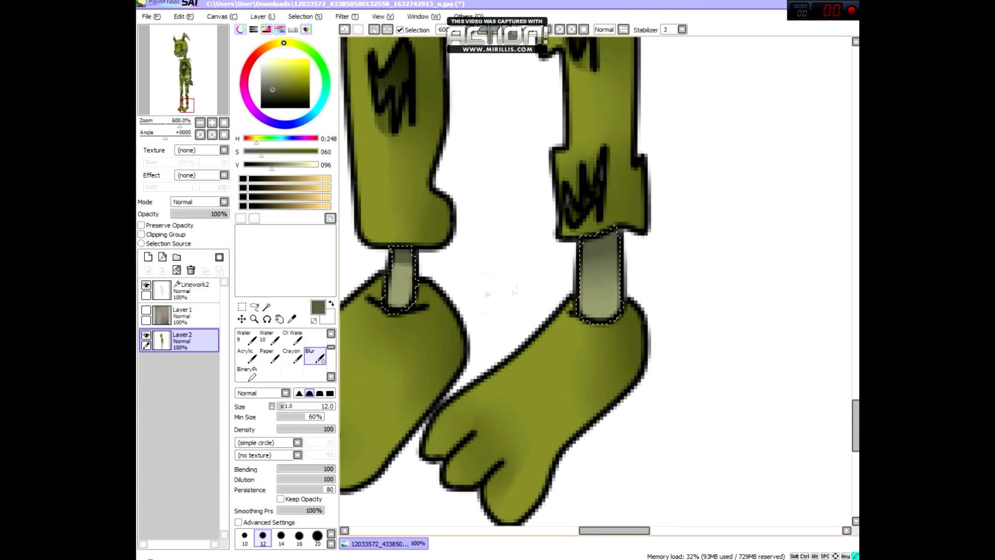
scroll(725, 337, "up", 4)
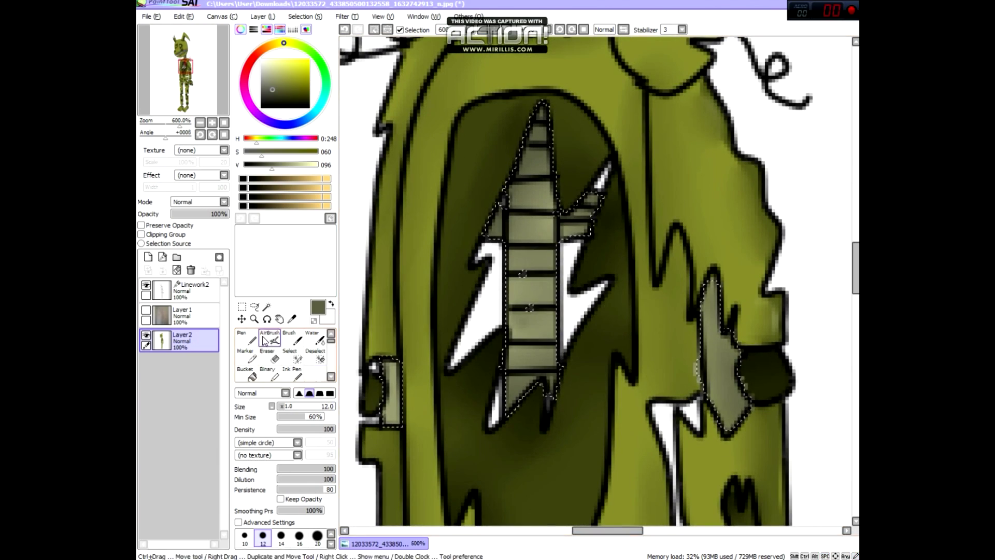
Select the white gaps around the spine and ribs in the chest opening with the Magic Wand.
left_click(241, 319)
left_click(266, 307)
left_click(487, 290)
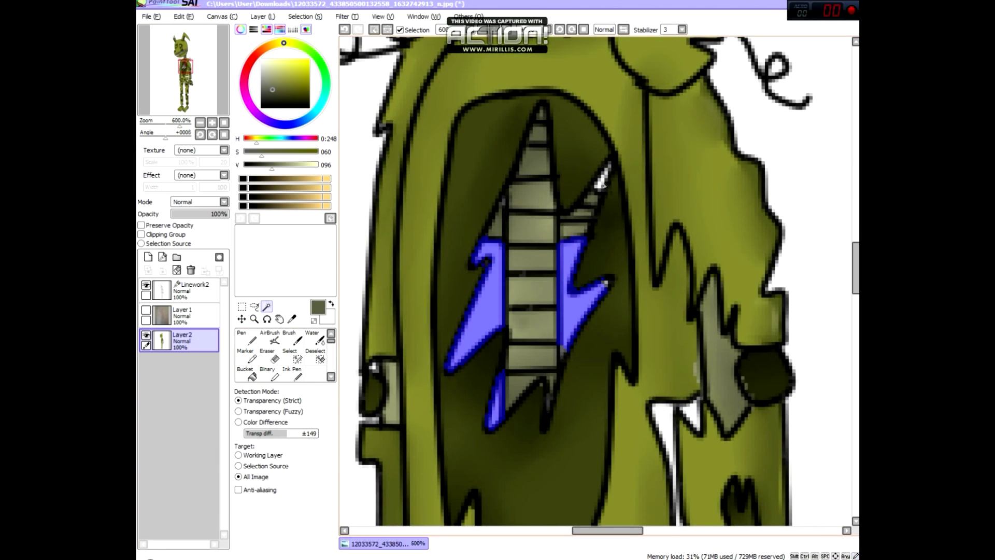
scroll(609, 176, "down", 5)
scroll(552, 302, "up", 5)
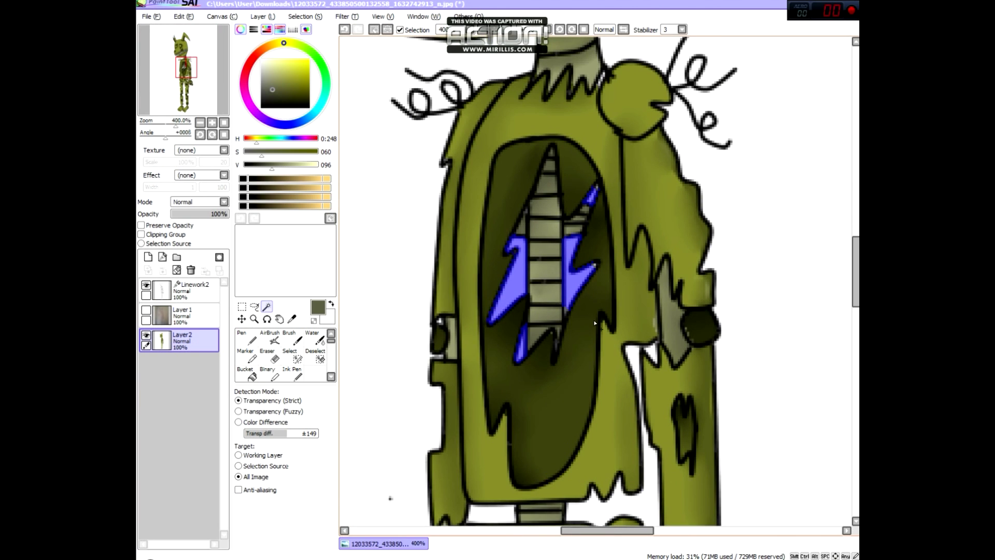
scroll(595, 323, "up", 1)
Fill the selected chest gaps with dark olive at value 30 using the size 12 pen, and blur them.
left_click_drag(279, 170, 271, 170)
key("n")
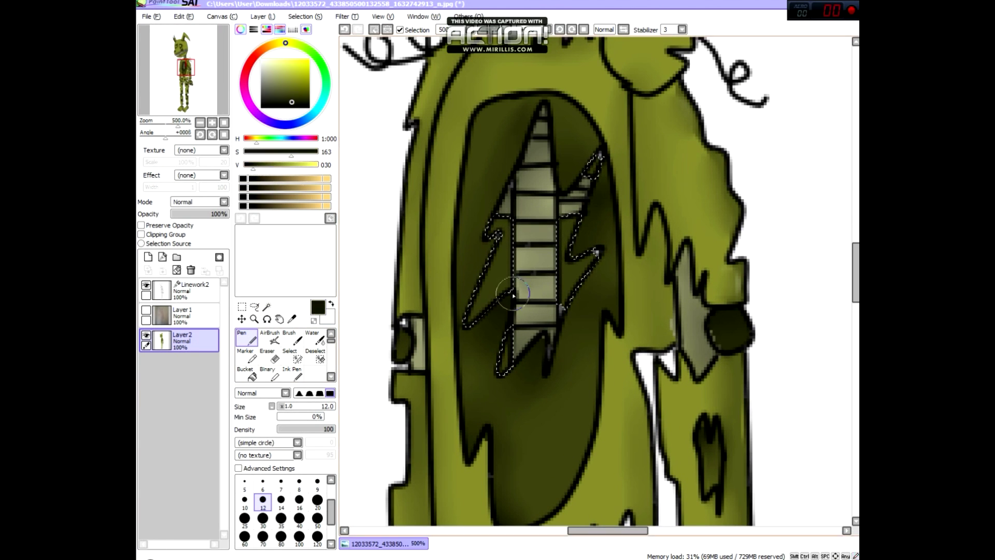
key("b")
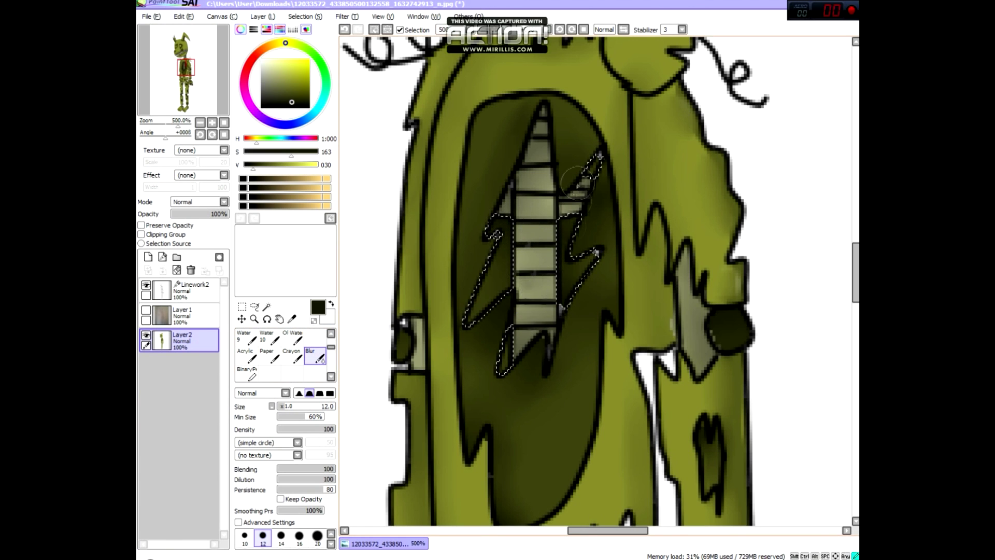
scroll(518, 259, "down", 3)
scroll(824, 265, "down", 3)
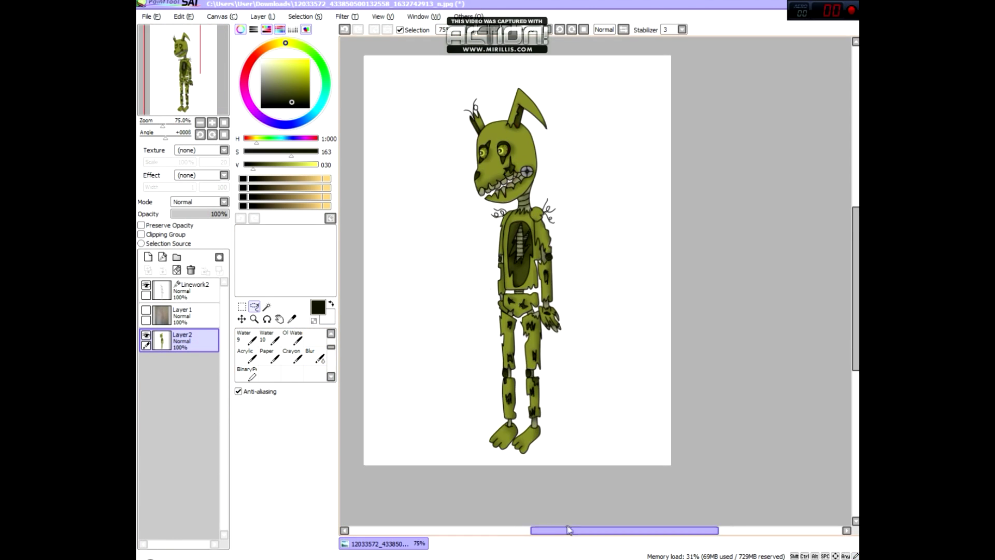
Add a new empty layer and place it beneath the colour layer Layer2.
left_click(193, 288)
scroll(592, 259, "up", 2)
left_click(181, 341)
left_click(147, 256)
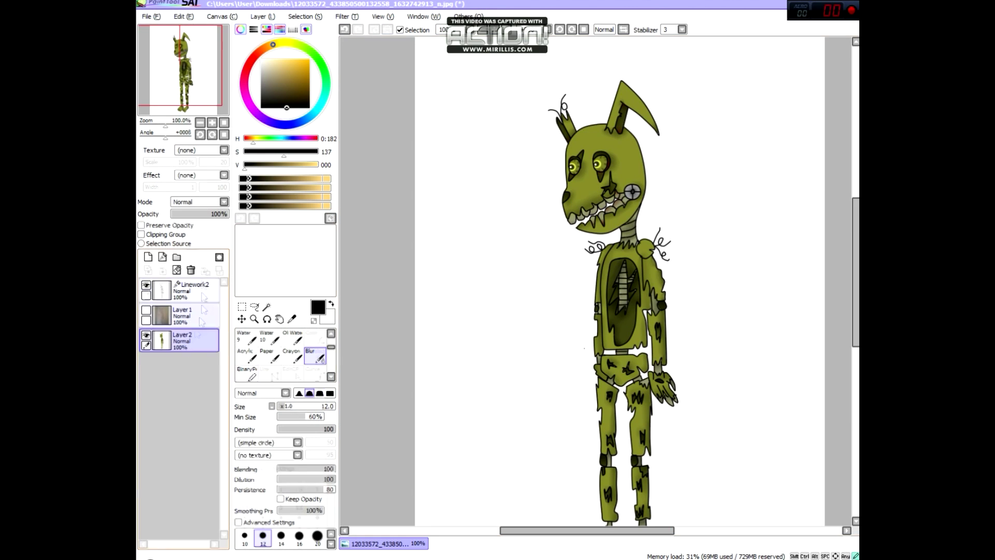
scroll(282, 358, "up", 3)
On Layer2, select the white background around the figure, including the gaps beside the arm, in the wire curls and between the teeth.
left_click(181, 340)
left_click(266, 306)
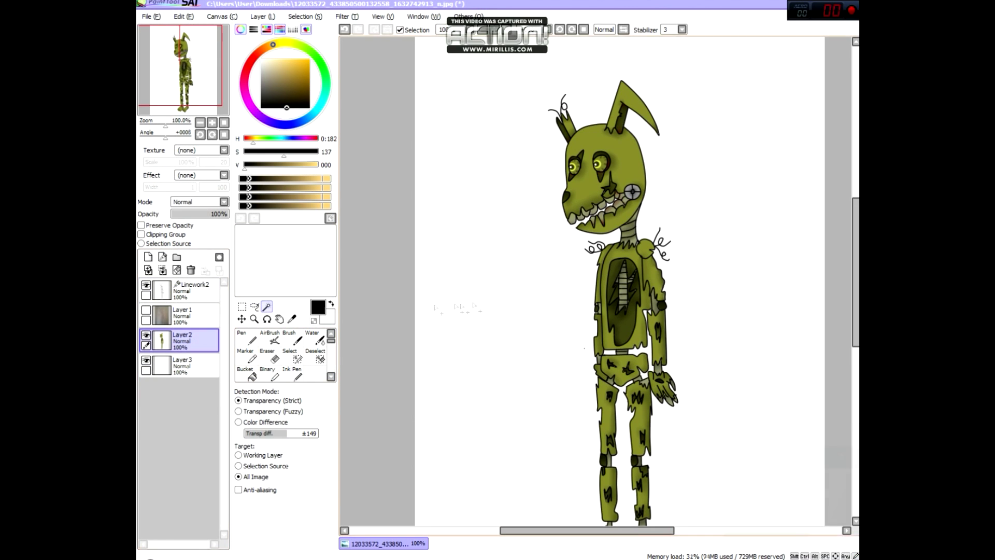
left_click(500, 311)
scroll(654, 356, "up", 2)
scroll(652, 355, "up", 1)
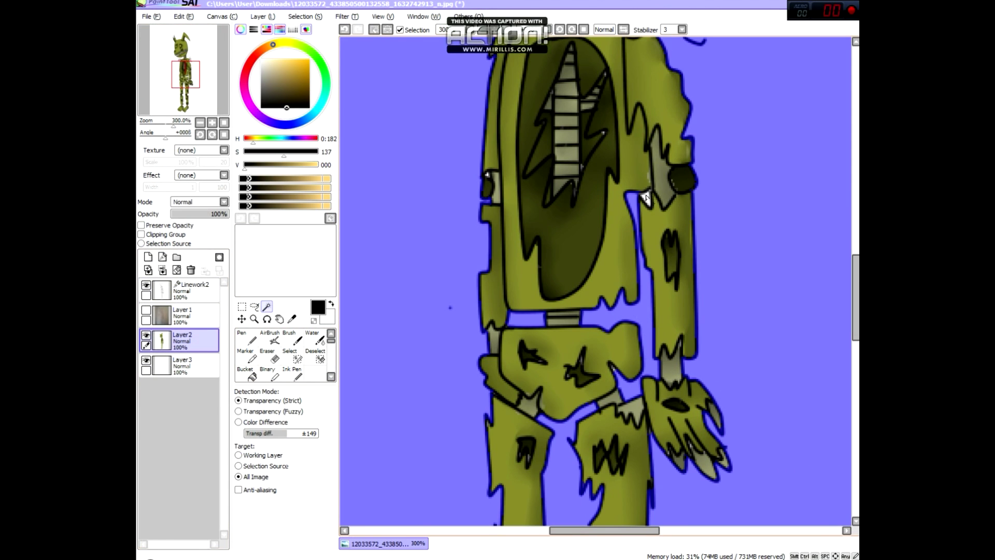
left_click_drag(855, 334, 767, 319)
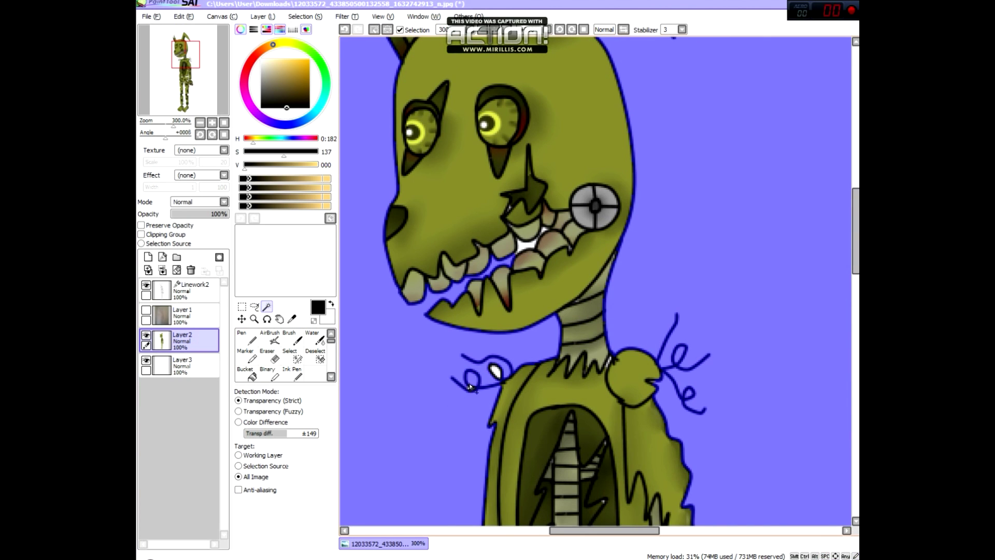
scroll(469, 386, "up", 3)
scroll(470, 386, "down", 3)
scroll(615, 284, "up", 2)
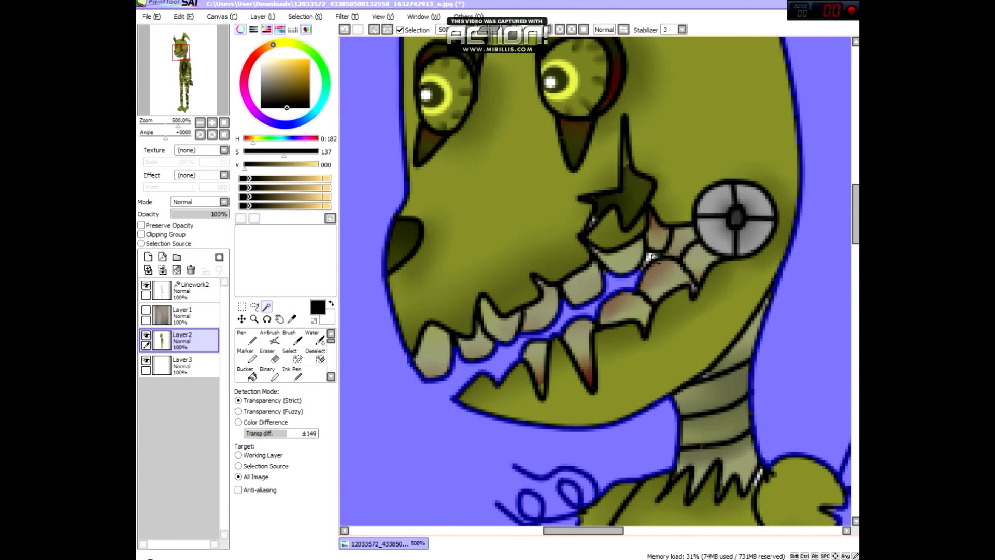
scroll(584, 196, "down", 5)
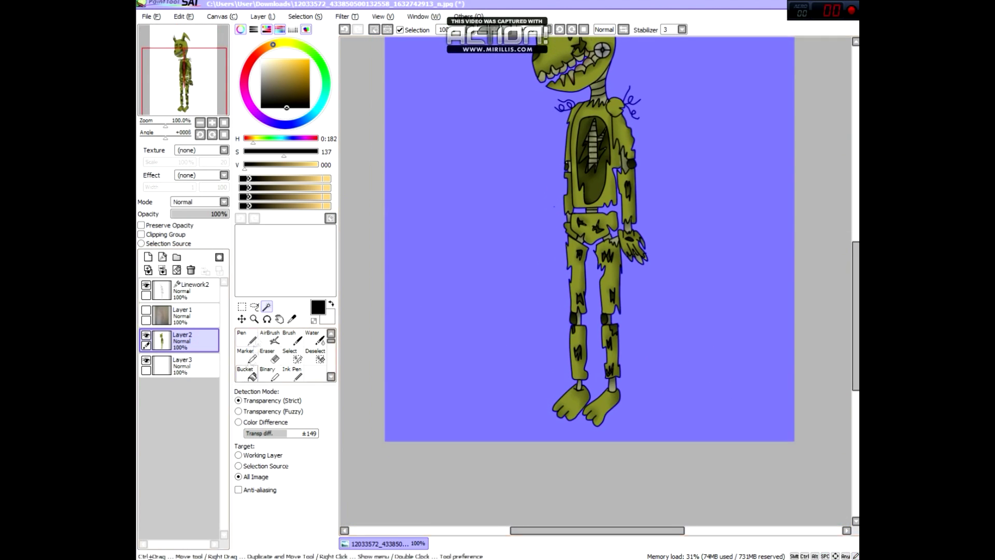
Paint the lower part of the selected background neutral grey at value 98 with the size 350 pen.
key("n")
left_click_drag(288, 157, 348, 168)
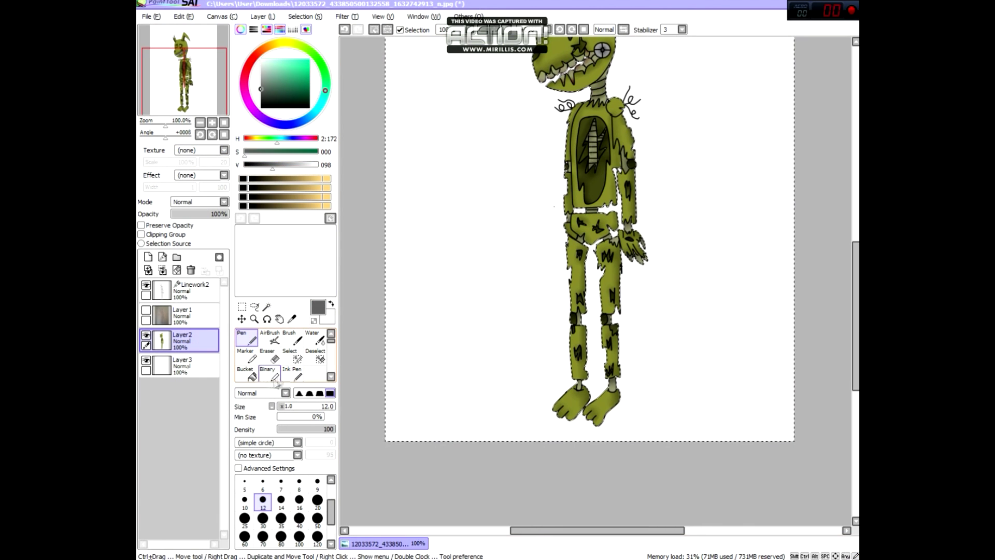
scroll(290, 513, "down", 1)
left_click(317, 538)
mouse_move(425, 394)
left_mouse_down()
mouse_move(566, 373)
mouse_move(459, 353)
mouse_move(444, 389)
left_mouse_up()
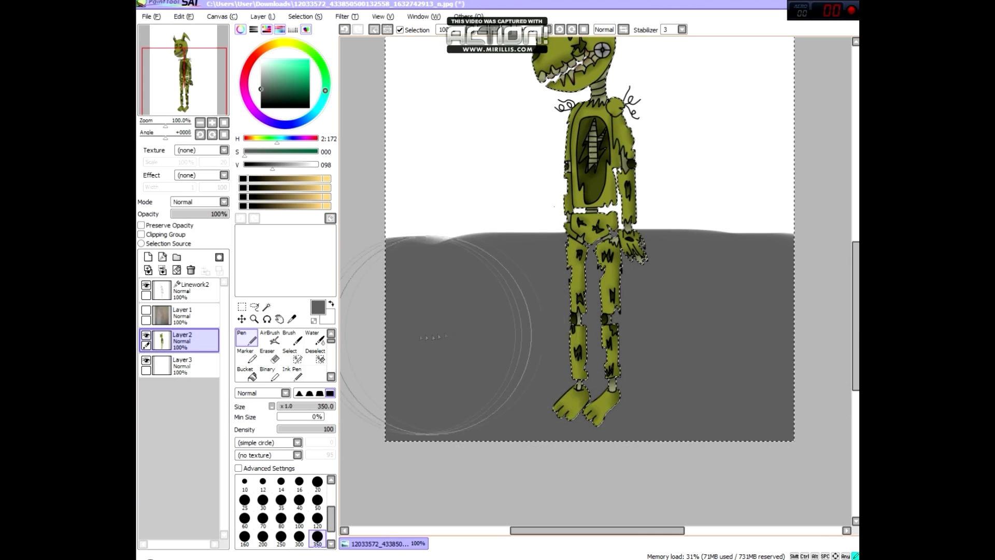
Paint the upper part of the selected background near-black at value 24 with the size 350 pen.
left_click(258, 164)
left_click_drag(745, 101, 729, 216)
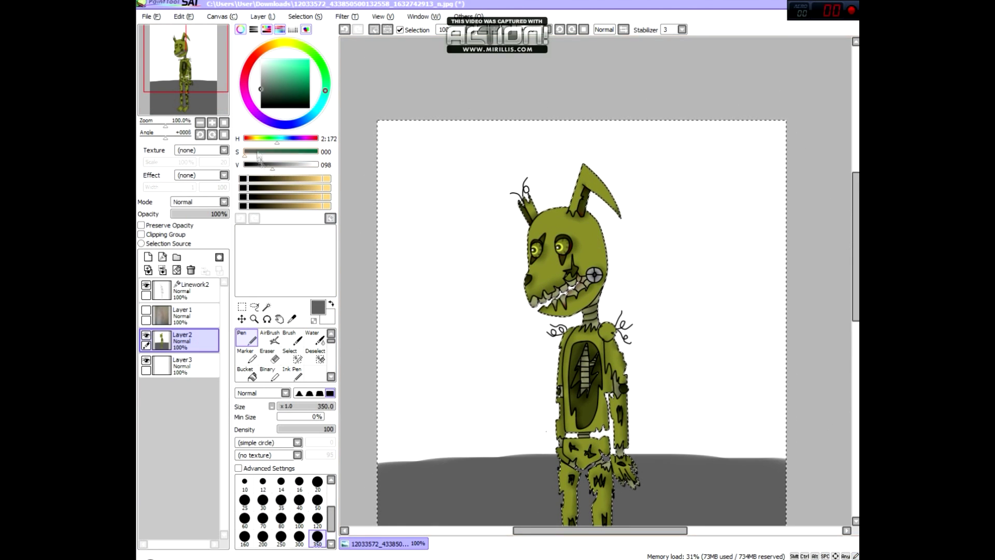
left_click_drag(259, 163, 261, 165)
left_click_drag(404, 171, 577, 173)
left_click_drag(404, 207, 726, 196)
left_click_drag(725, 275, 422, 244)
mouse_move(414, 362)
left_mouse_down()
mouse_move(699, 370)
mouse_move(460, 259)
mouse_move(694, 311)
left_mouse_up()
Blend the dark and grey background areas into a smooth vertical gradient with the Blur brush at size 120.
scroll(580, 311, "down", 4)
scroll(282, 355, "down", 2)
left_click(314, 356)
key("]")
key("]")
key("]")
key("]")
key("]")
key("]")
key("]")
key("]")
key("]")
key("]")
key("]")
key("]")
key("]")
mouse_move(456, 289)
left_mouse_down()
mouse_move(725, 298)
mouse_move(415, 280)
left_mouse_up()
left_click_drag(409, 166, 736, 155)
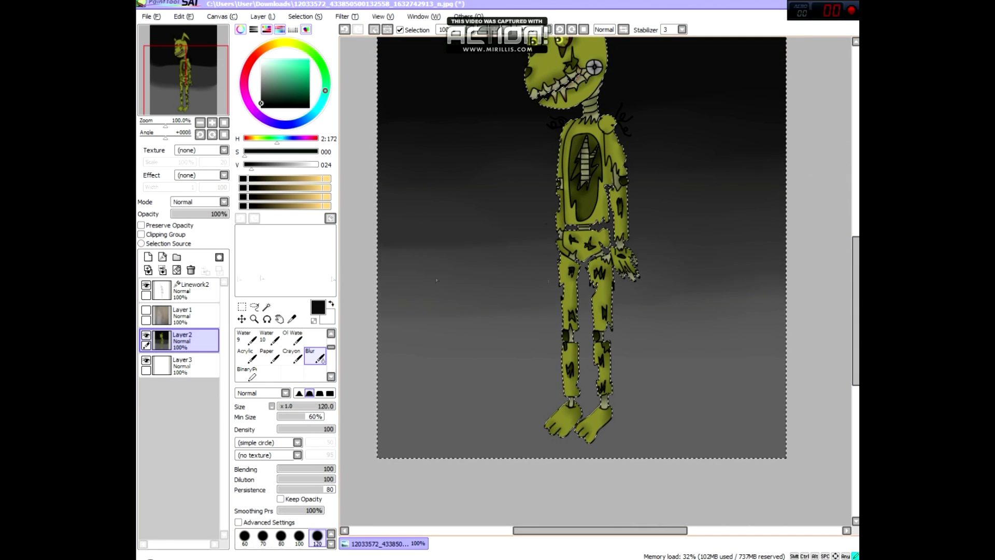
Sample the olive green from the figure, and make Linework2 the active layer with the background selection cleared.
scroll(673, 269, "up", 3)
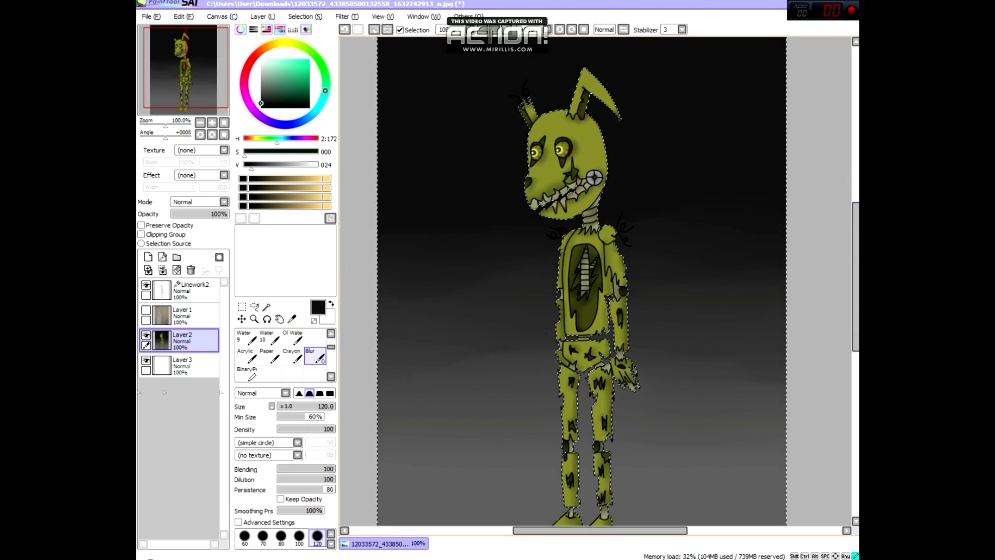
left_click(595, 321, "alt")
scroll(290, 352, "up", 2)
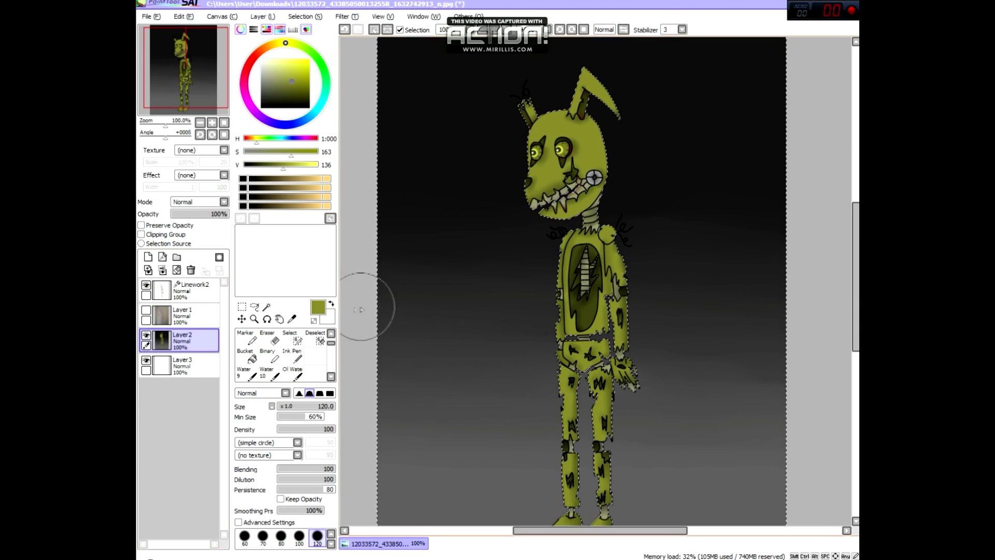
left_click(191, 288)
left_click(212, 122)
scroll(420, 146, "up", 3)
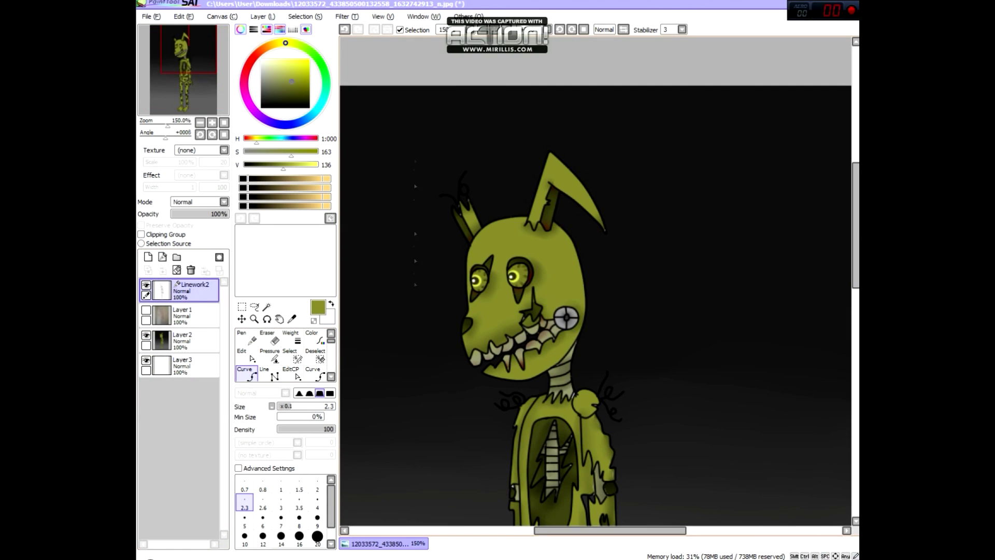
left_click(247, 338)
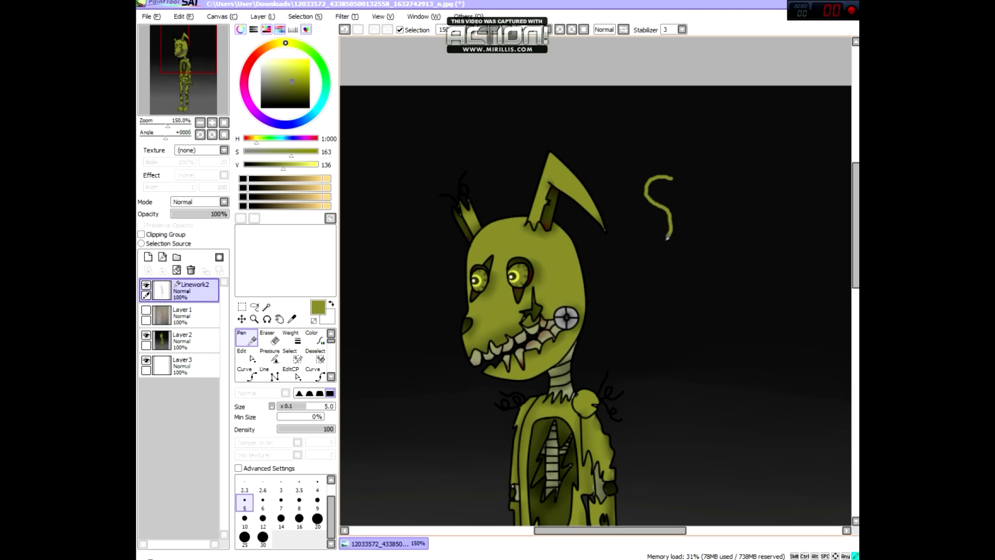
scroll(678, 306, "up", 3)
left_click_drag(615, 238, 636, 295)
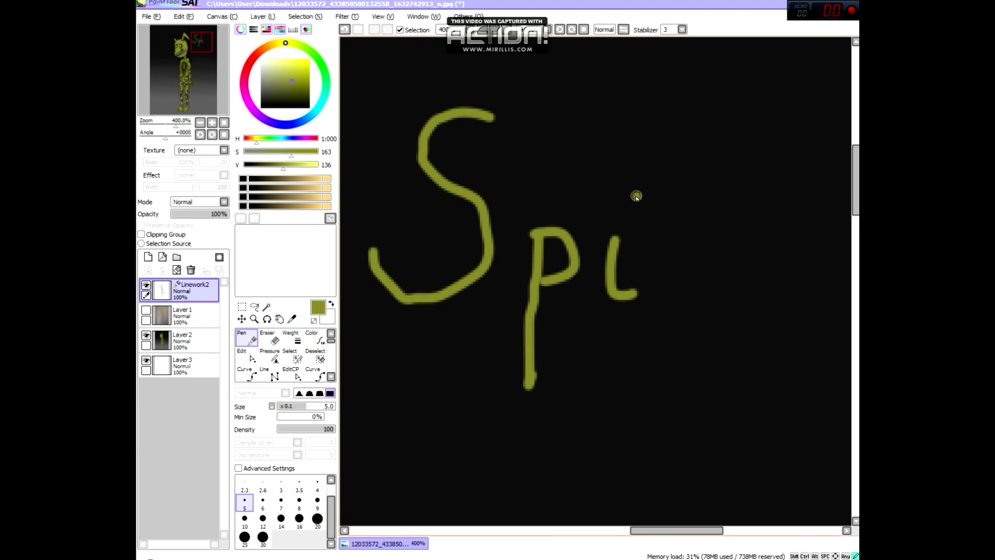
left_click_drag(728, 253, 702, 355)
scroll(435, 336, "down", 3)
key("ctrl+z")
key("ctrl+z")
key("ctrl+z")
key("ctrl+z")
key("ctrl+z")
left_click(345, 29)
scroll(555, 95, "up", 2)
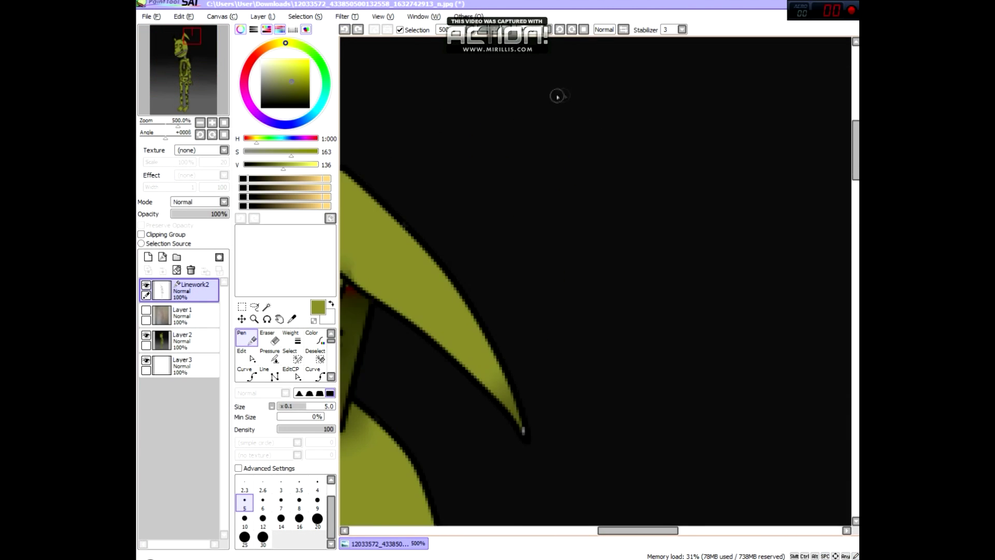
left_click_drag(587, 86, 552, 132)
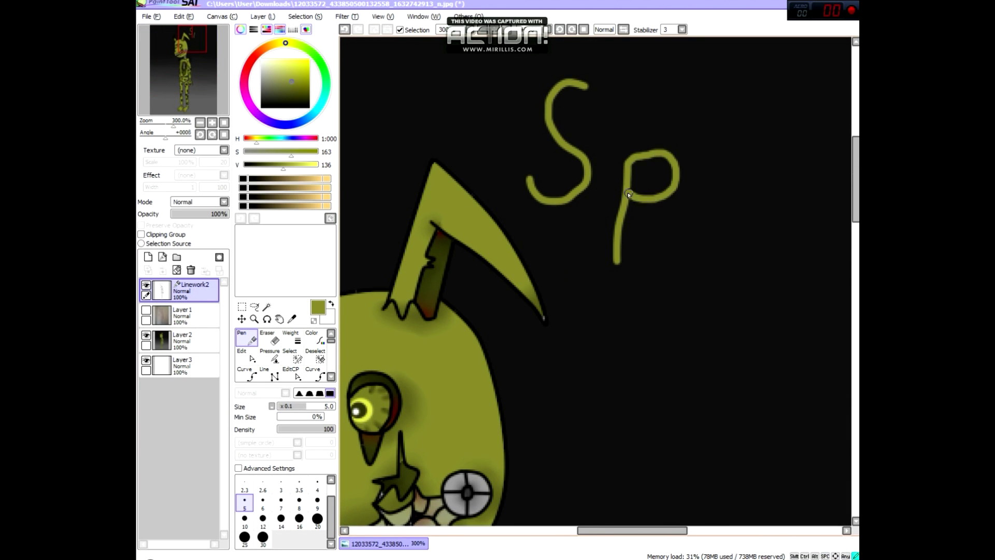
left_click_drag(629, 194, 498, 222)
left_click_drag(580, 185, 578, 217)
left_click_drag(652, 229, 601, 227)
left_click_drag(591, 180, 589, 227)
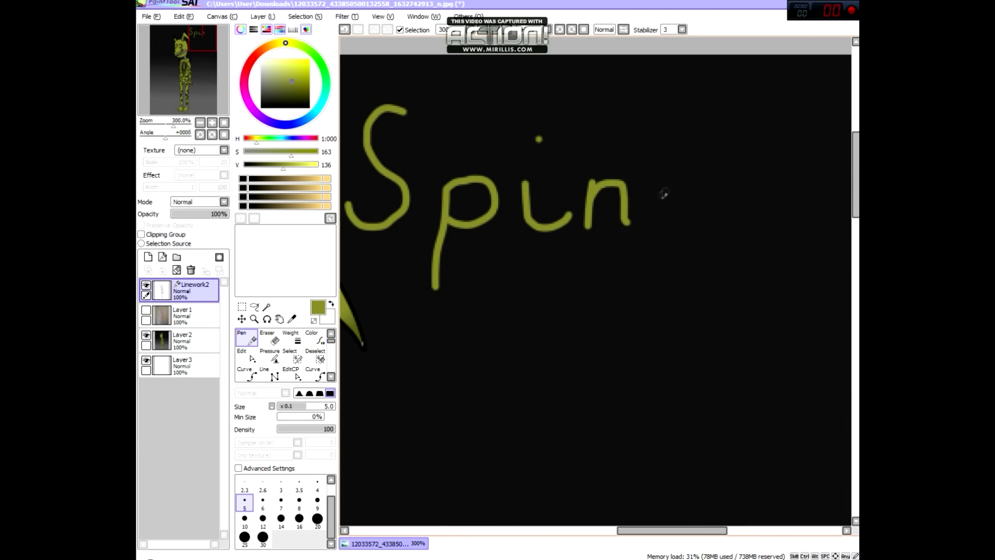
key("ctrl+z")
key("ctrl+z")
key("ctrl+z")
key("ctrl+z")
key("ctrl+z")
key("ctrl+z")
key("ctrl+z")
scroll(595, 295, "down", 4)
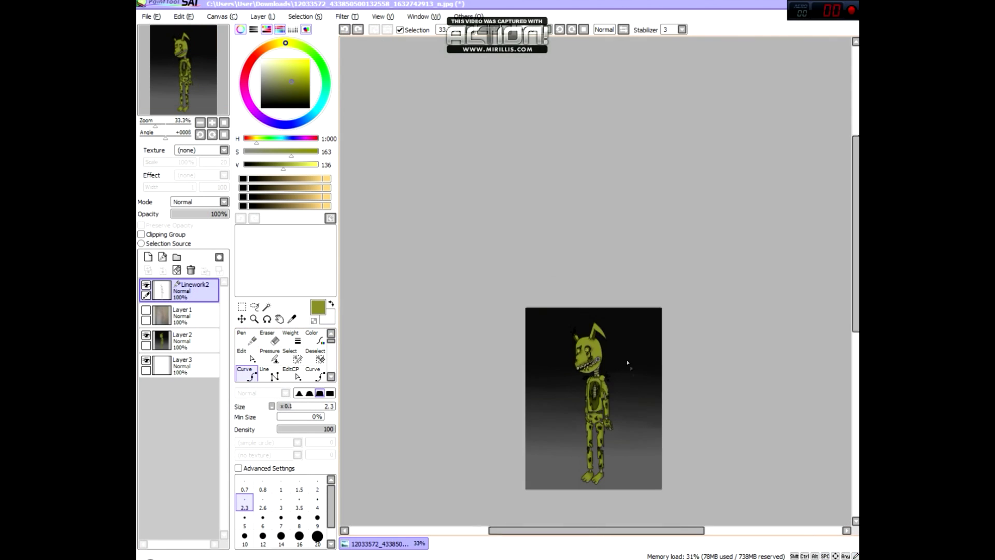
Set the line colour to darker olive at value 92 and the Curve tool to size 6, removing the test strokes.
scroll(552, 355, "up", 2)
left_click(483, 316)
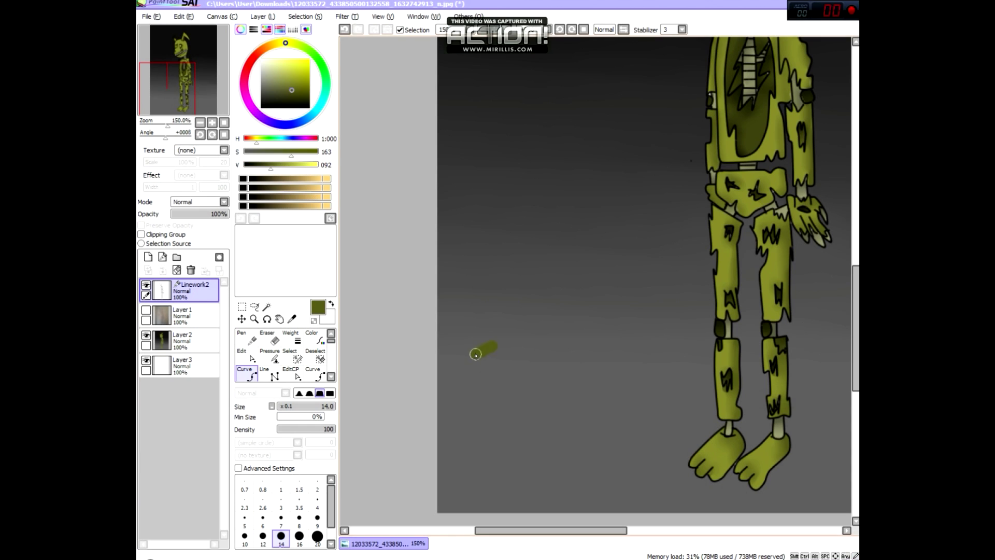
left_click(345, 29)
key("bracketleft")
key("bracketleft")
key("bracketleft")
key("bracketleft")
key("bracketleft")
key("bracketleft")
scroll(421, 363, "up", 1)
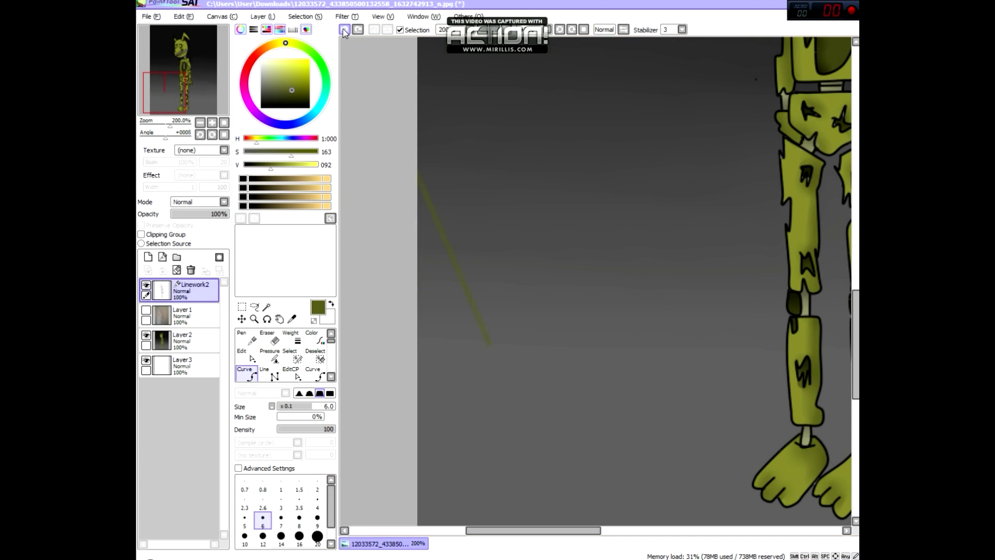
scroll(518, 311, "down", 2)
scroll(467, 337, "up", 1)
Letter a signature reading "BY:" with the artist's name beneath it in the upper left corner of the picture.
scroll(407, 353, "up", 2)
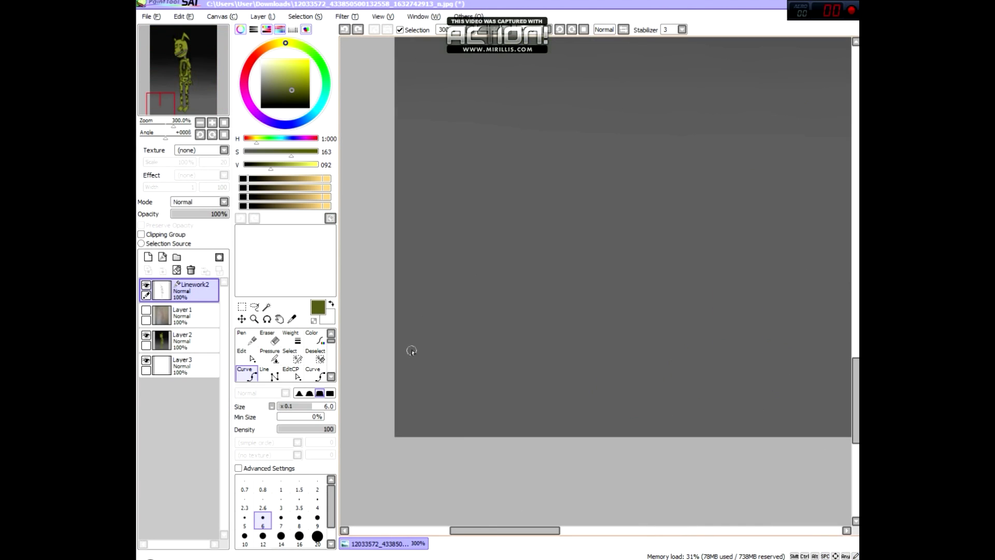
left_click_drag(408, 352, 445, 507)
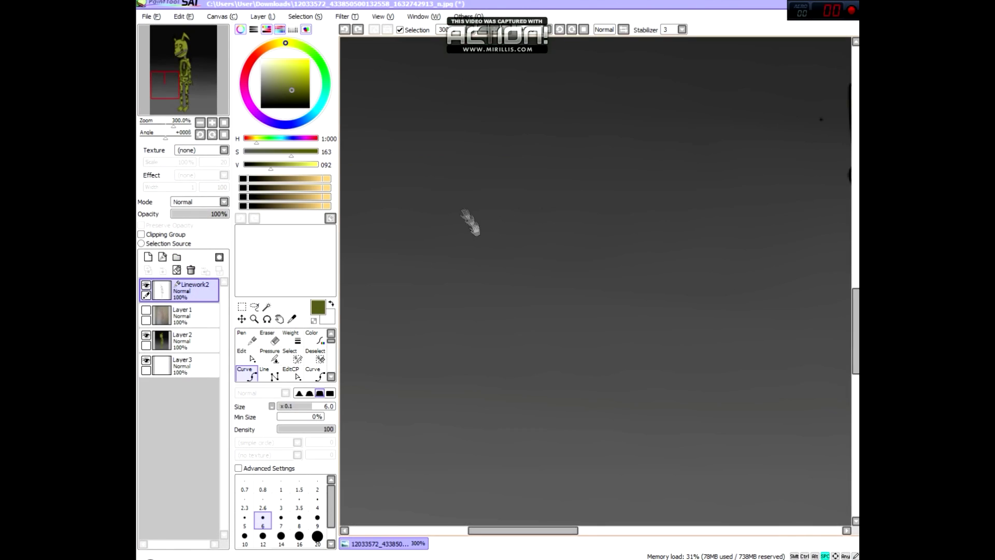
left_click_drag(466, 222, 509, 507)
left_click_drag(424, 170, 424, 226)
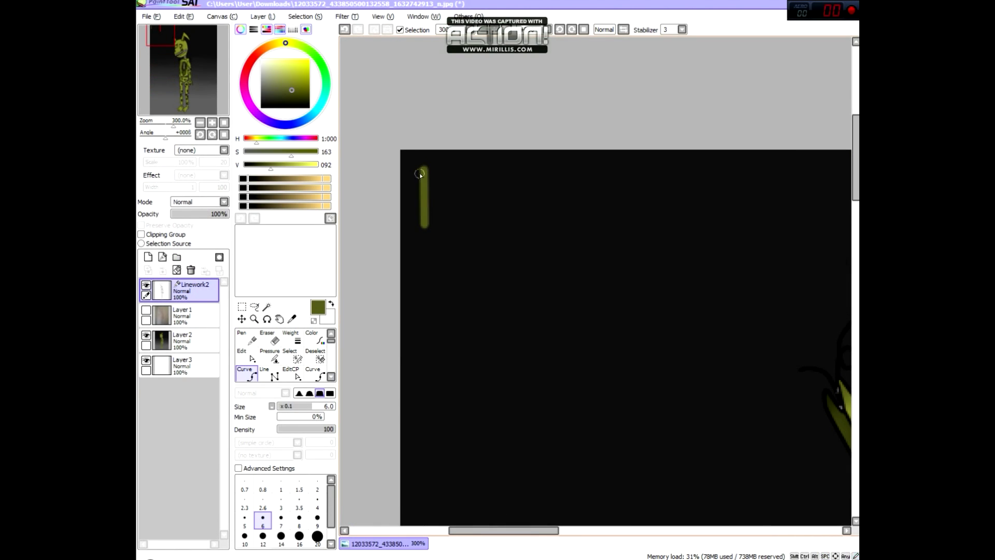
left_click(533, 210)
left_click_drag(414, 283, 471, 286)
left_click_drag(552, 282, 560, 349)
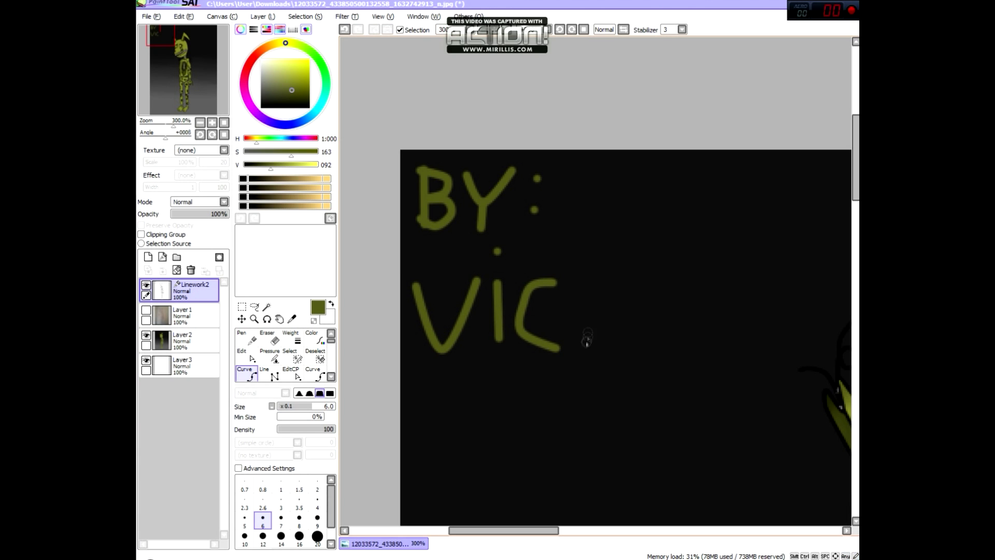
scroll(528, 339, "down", 2)
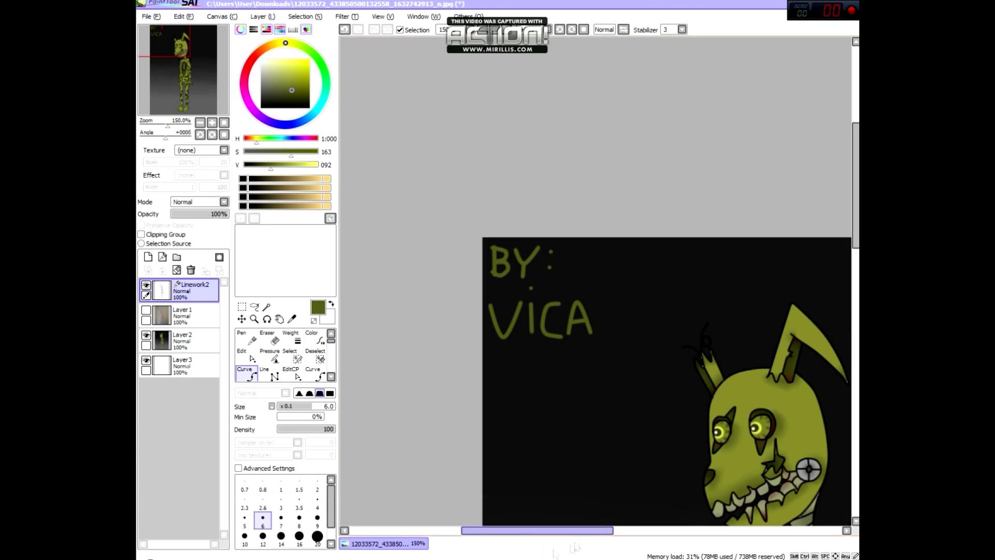